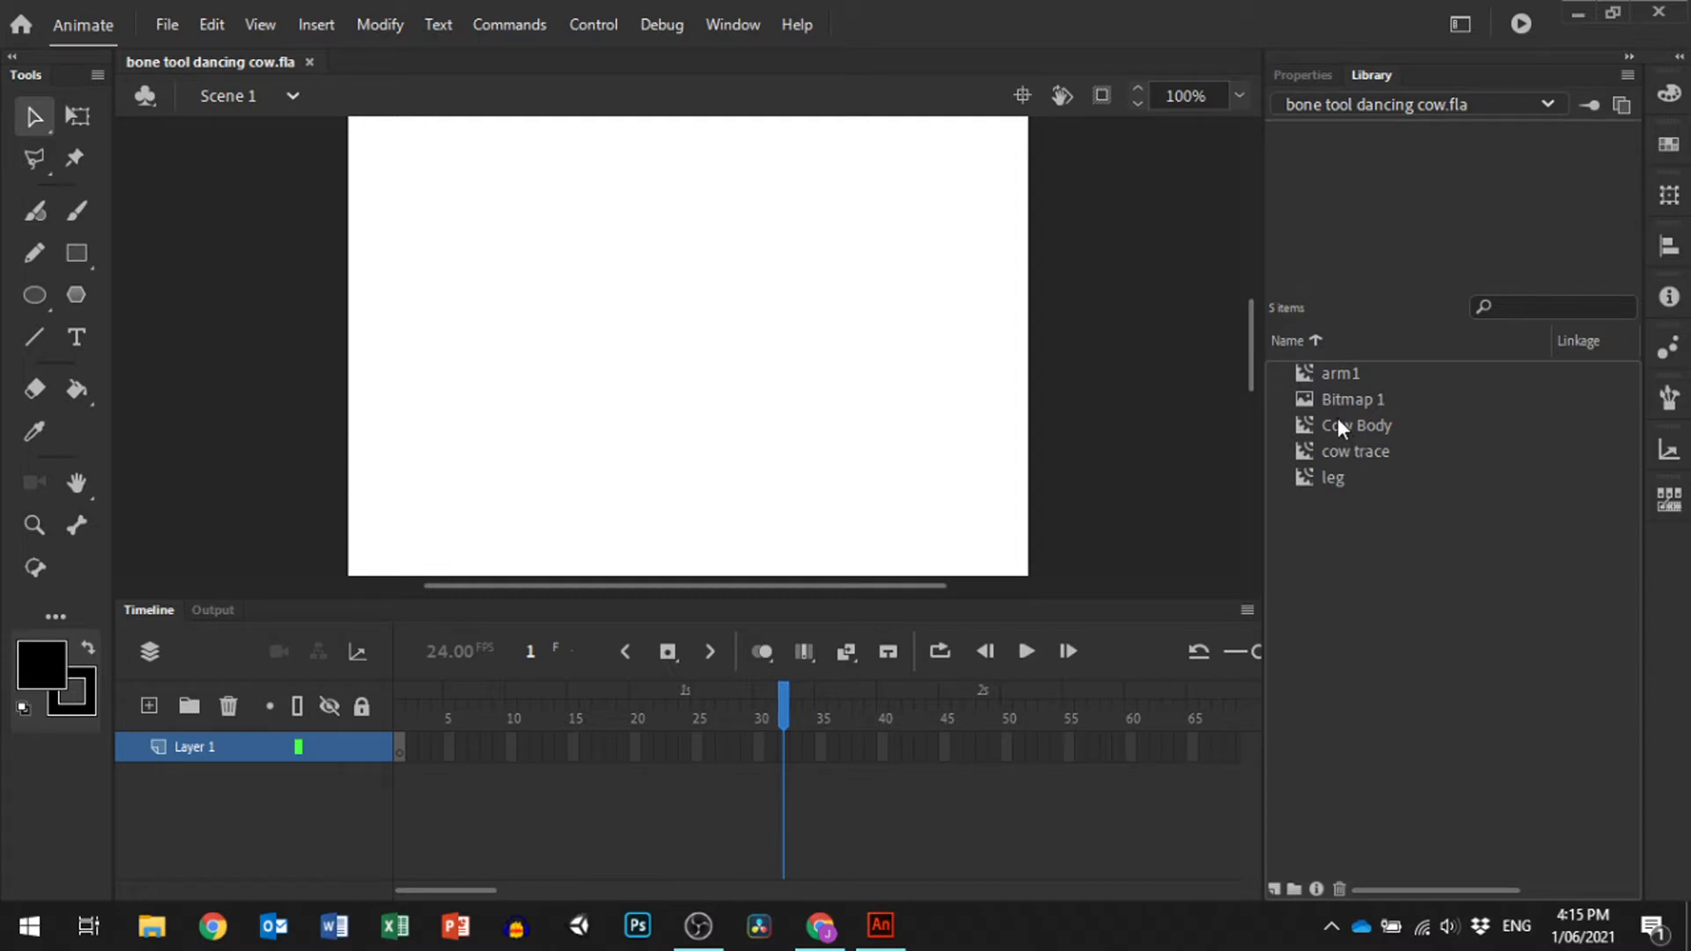
Assemble the cow on the stage from one Cow Body, two leg and two arm1 symbol instances.
left_click(1367, 395)
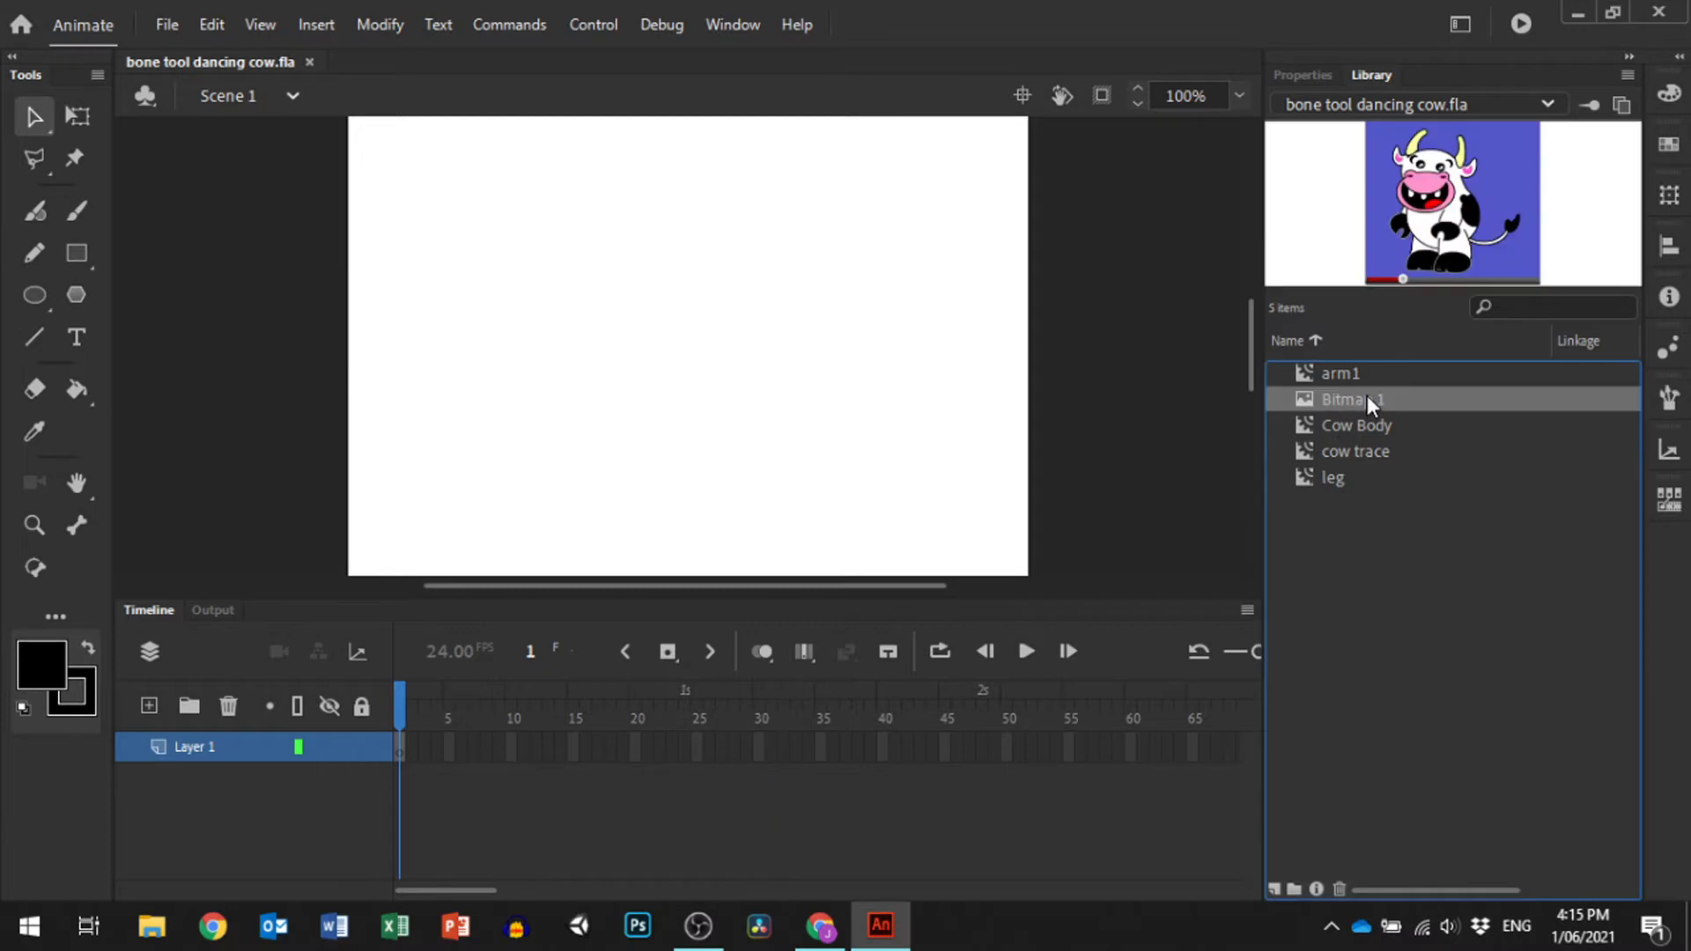
left_click(1350, 451)
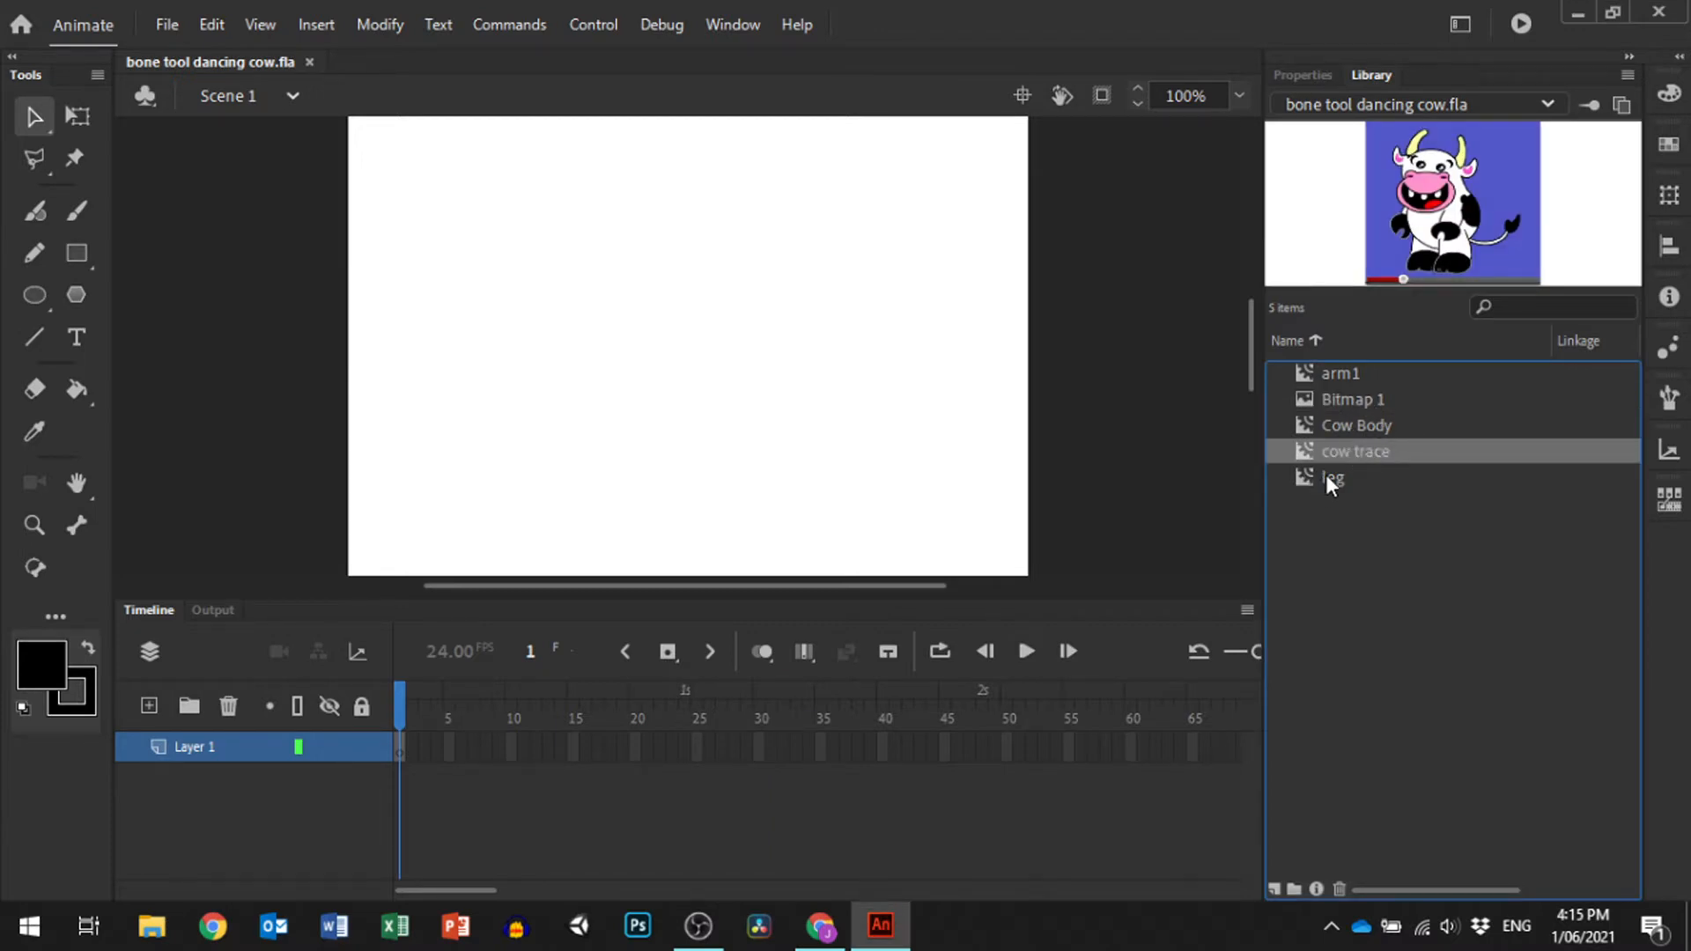
left_click_drag(1338, 427, 669, 322)
left_click_drag(1318, 479, 583, 484)
left_click_drag(1340, 482, 663, 480)
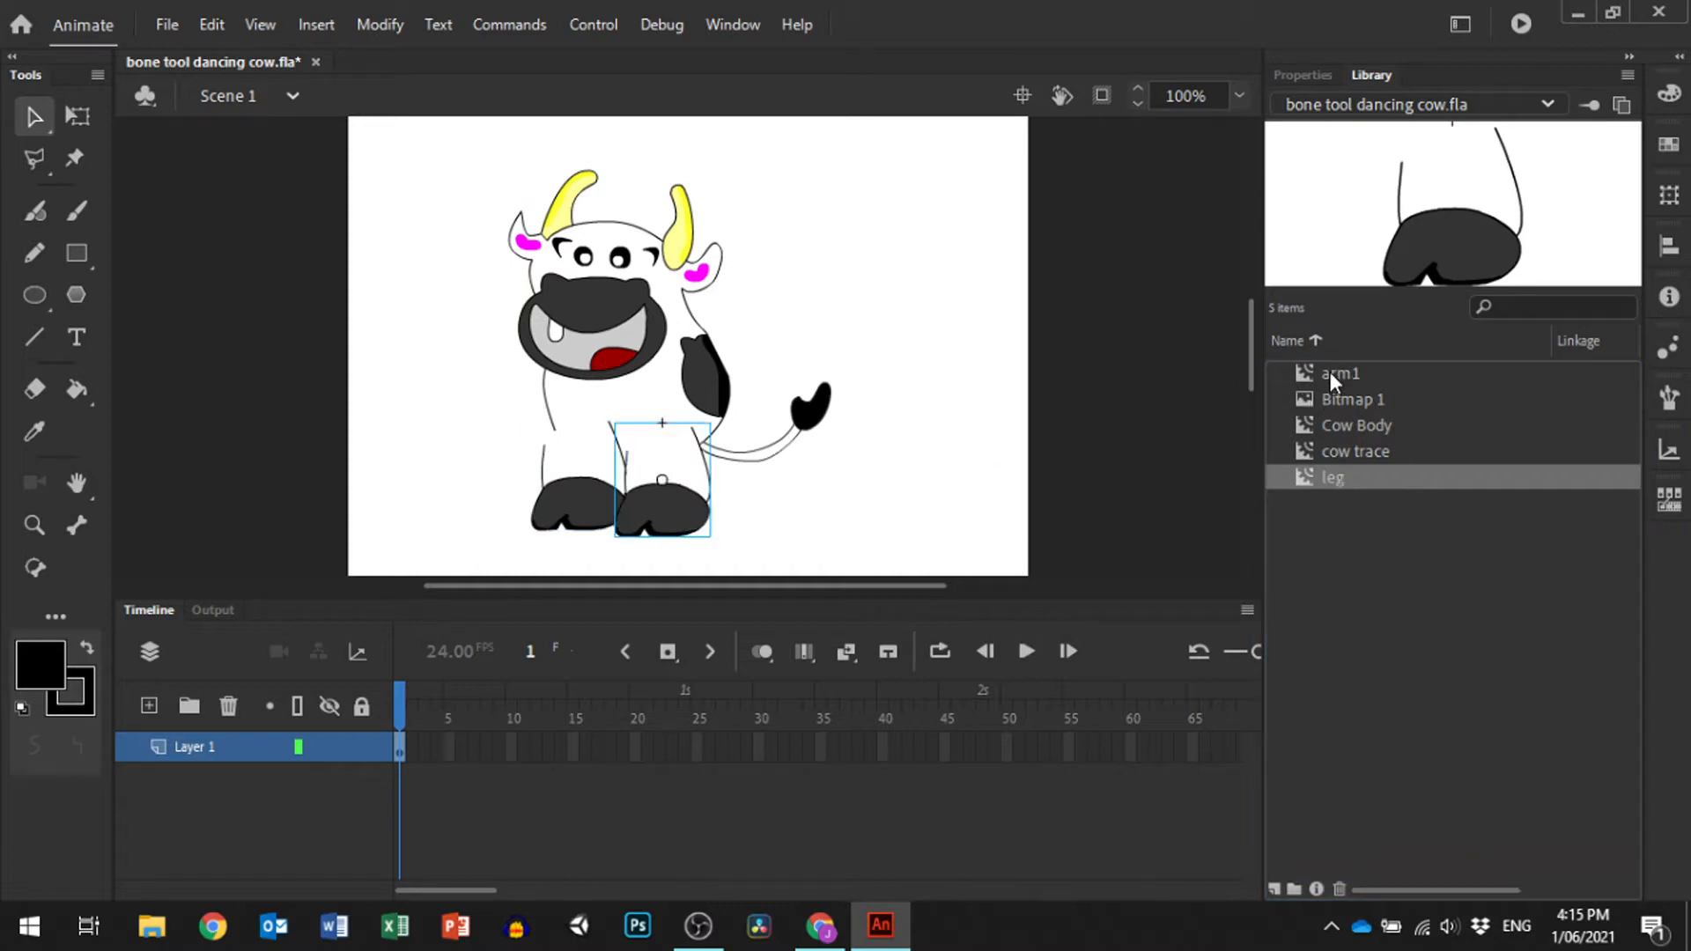
left_click_drag(1328, 374, 509, 377)
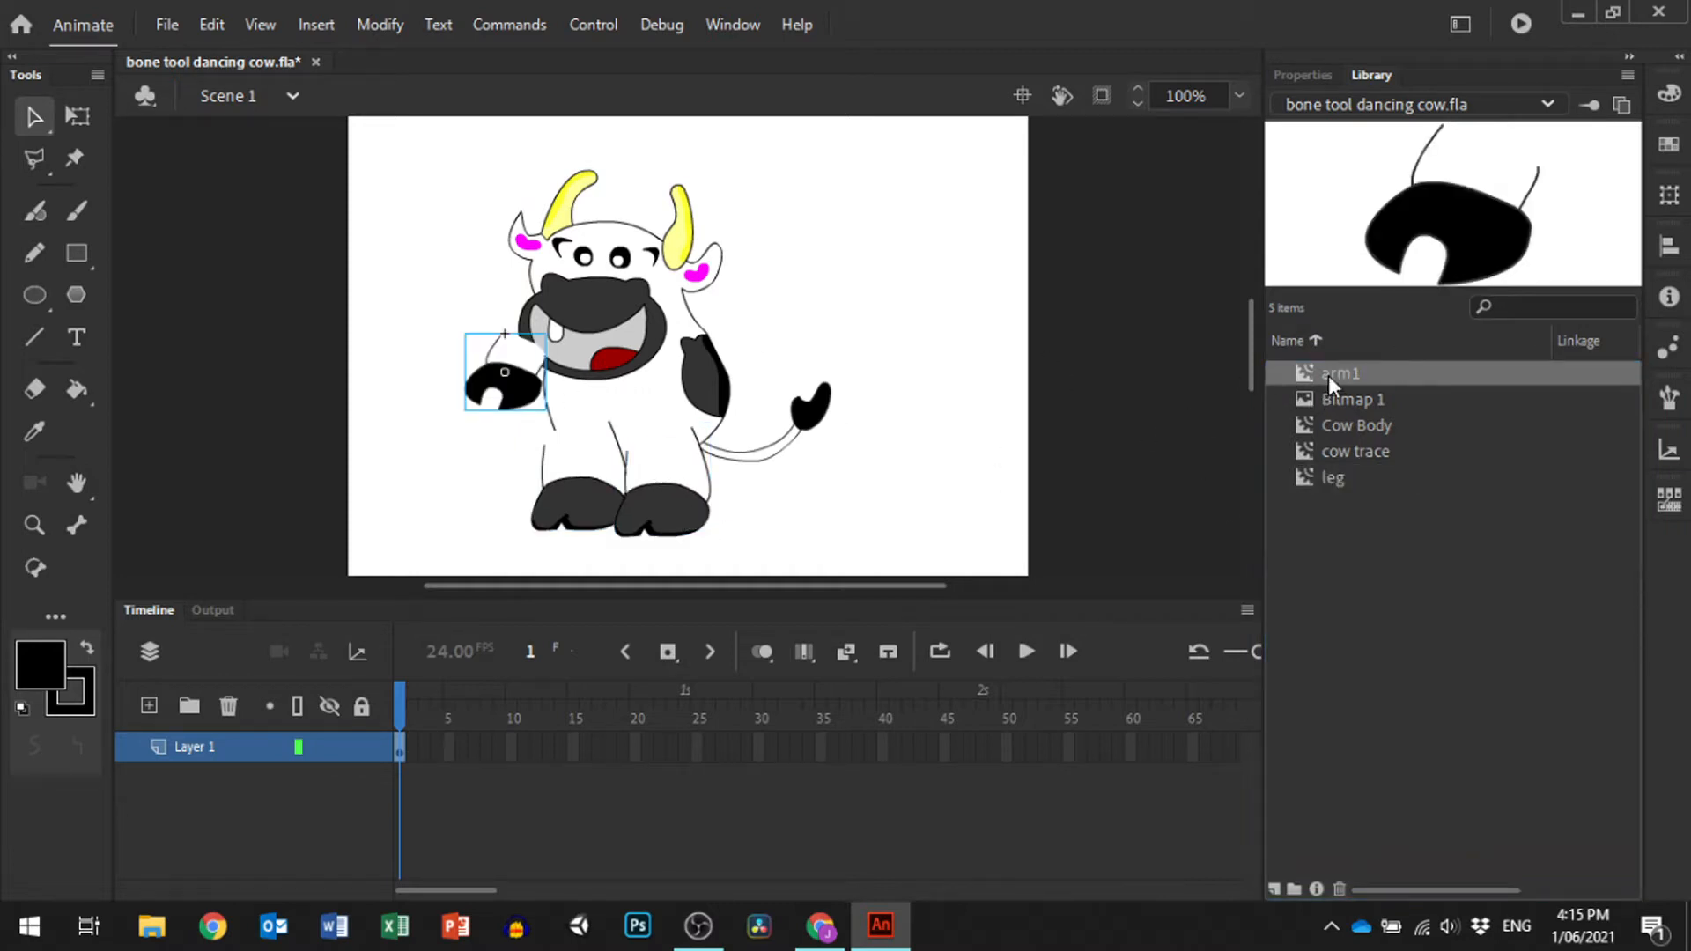
left_click_drag(1328, 375, 764, 354)
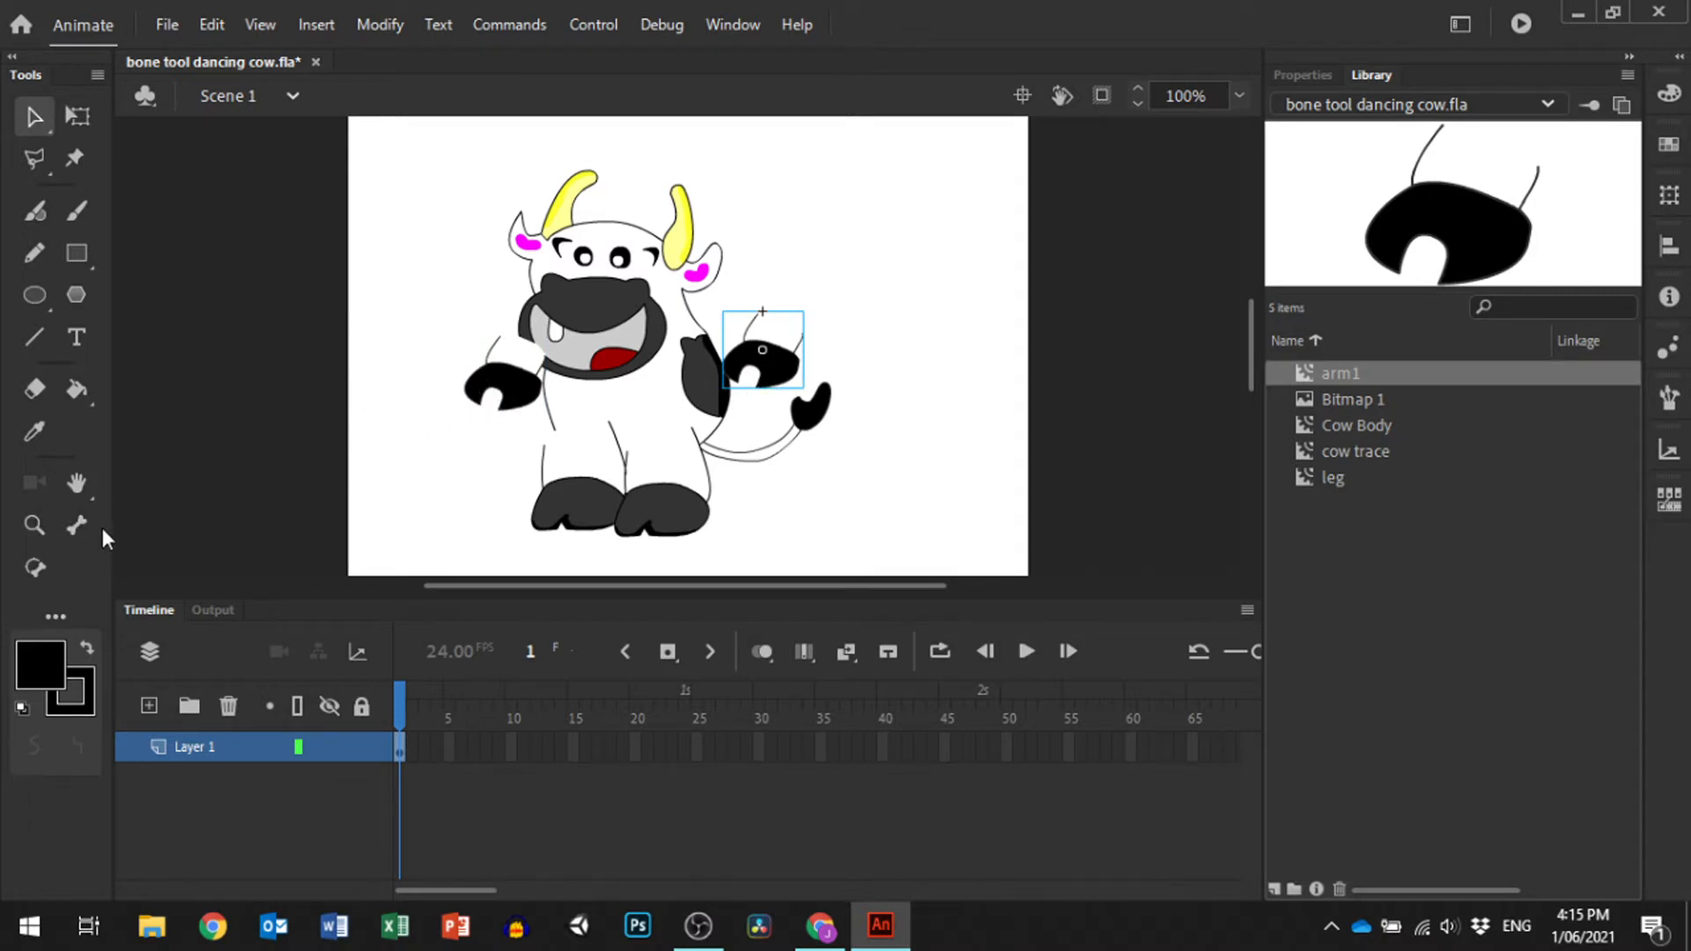
Build an armature with the Bone tool, running bones from the cow's mouth to both arms and both legs.
left_click(53, 617)
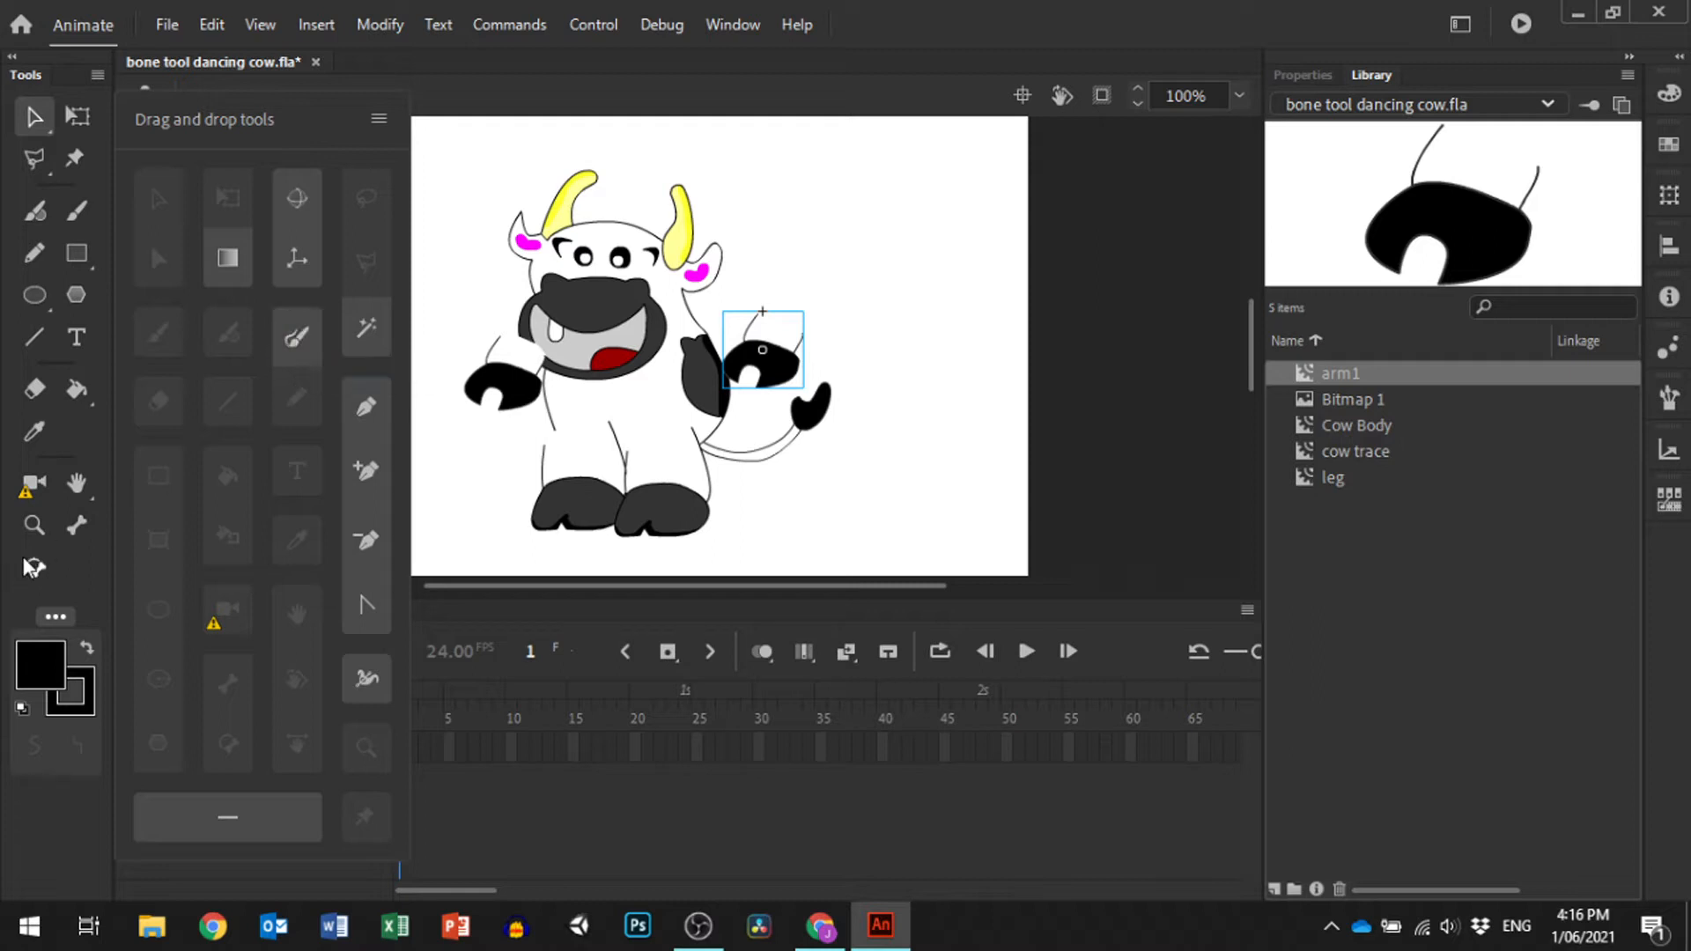
left_click(55, 616)
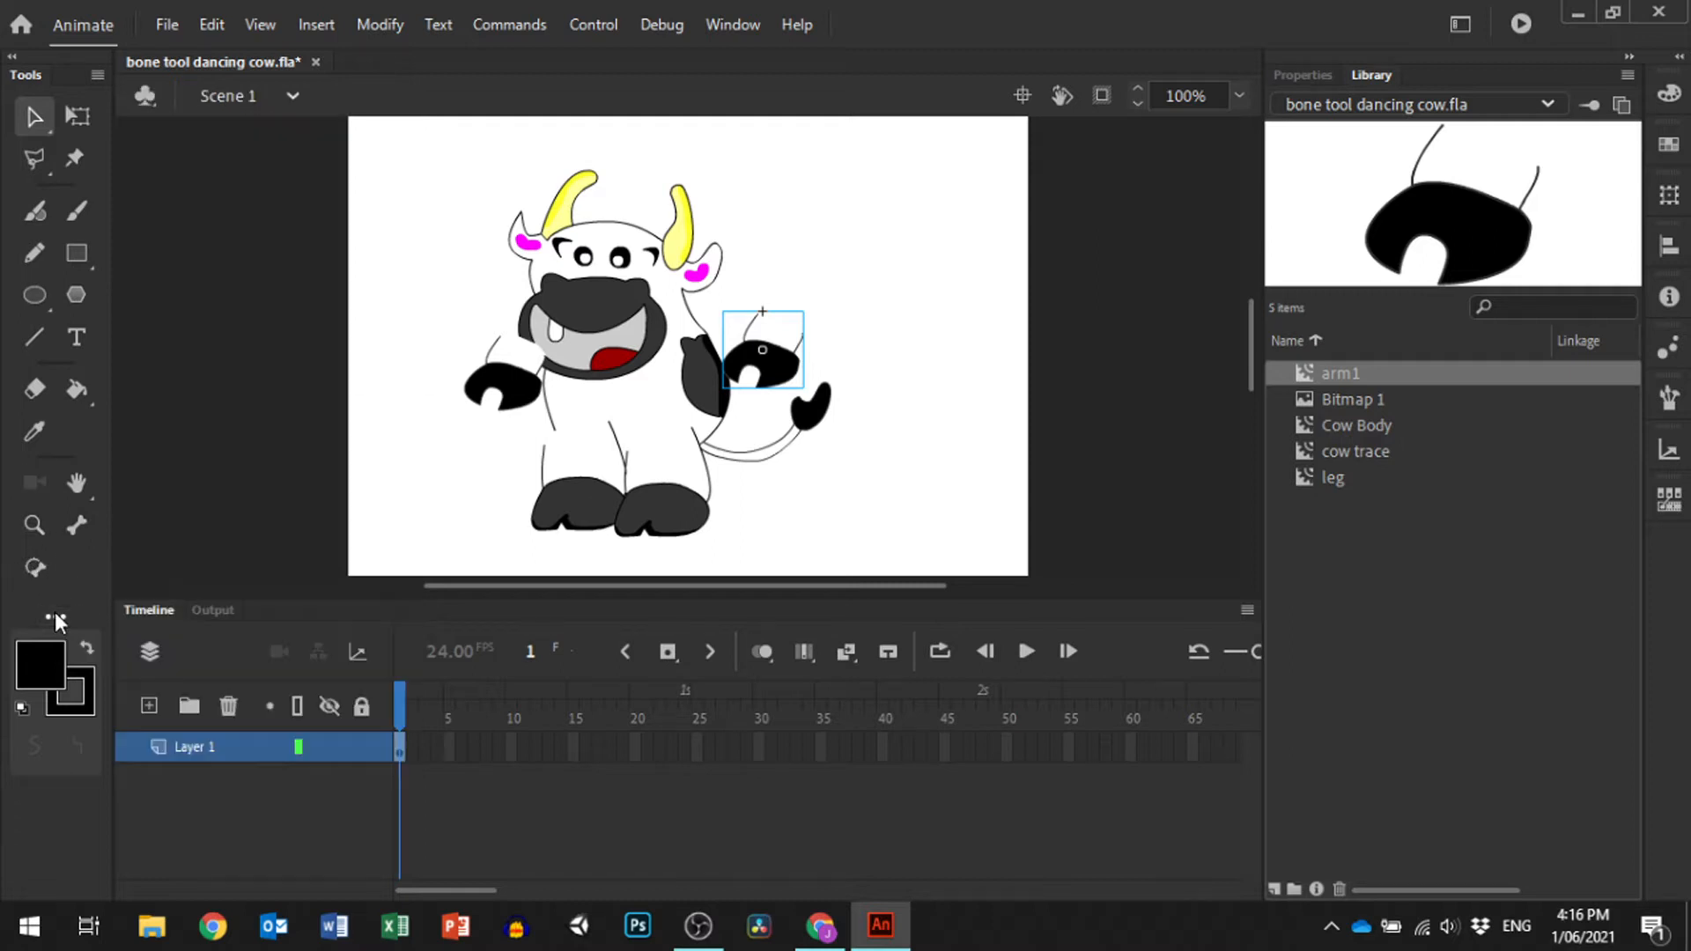
left_click(76, 525)
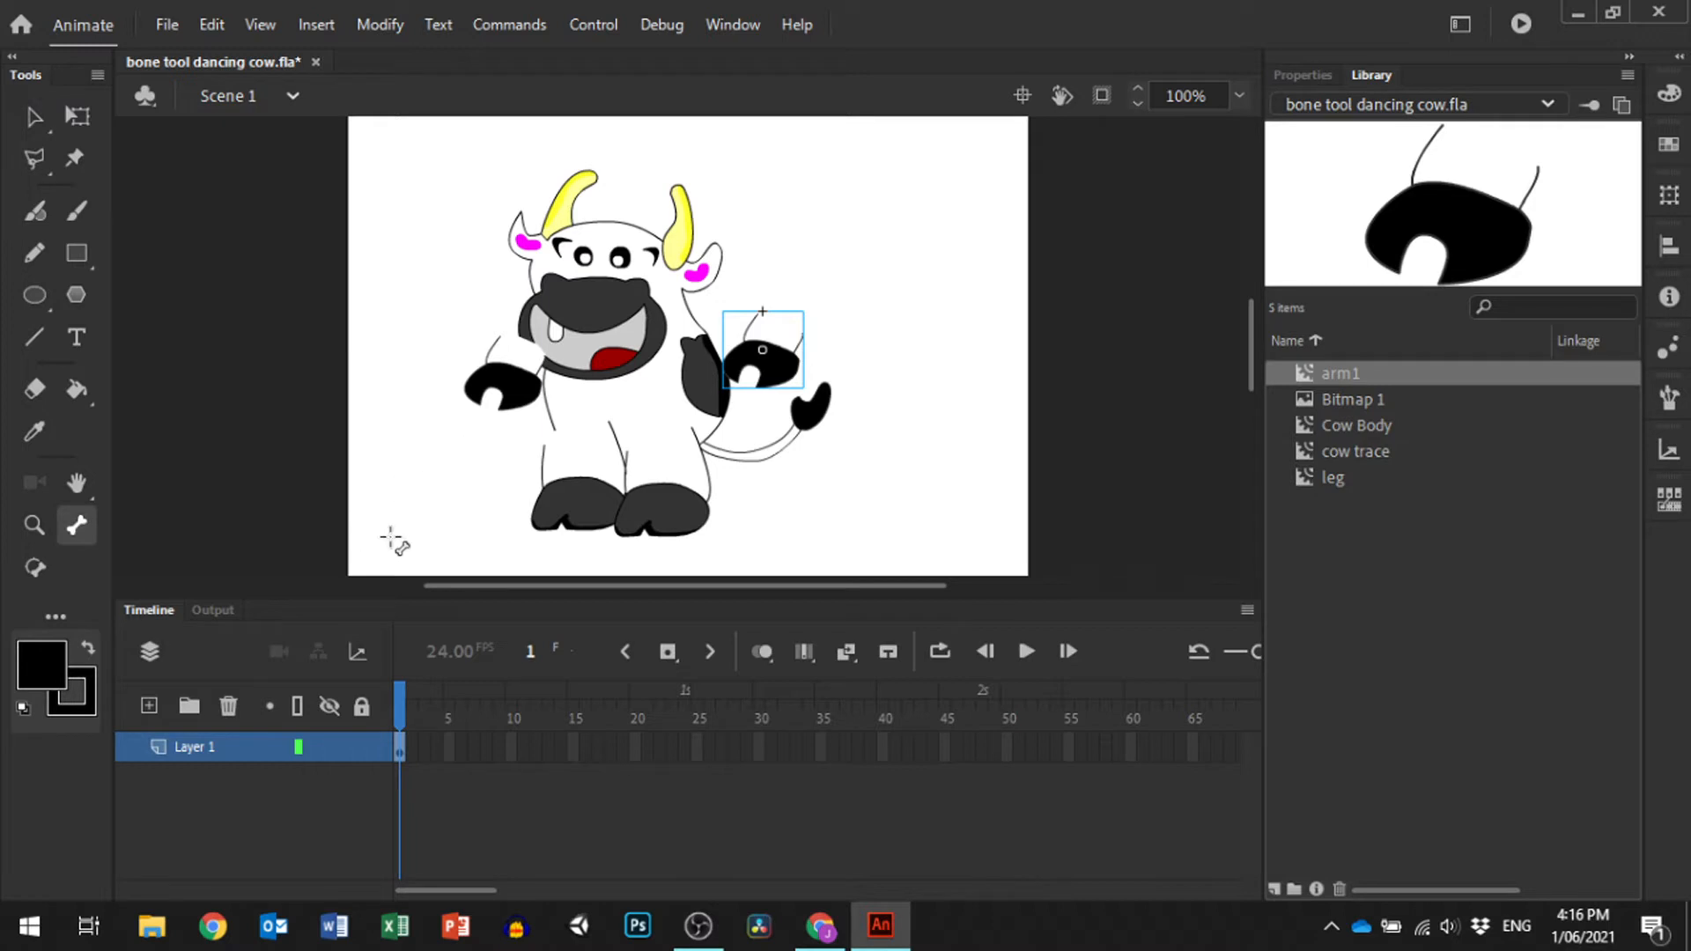
left_click_drag(604, 356, 503, 371)
left_click_drag(604, 356, 583, 484)
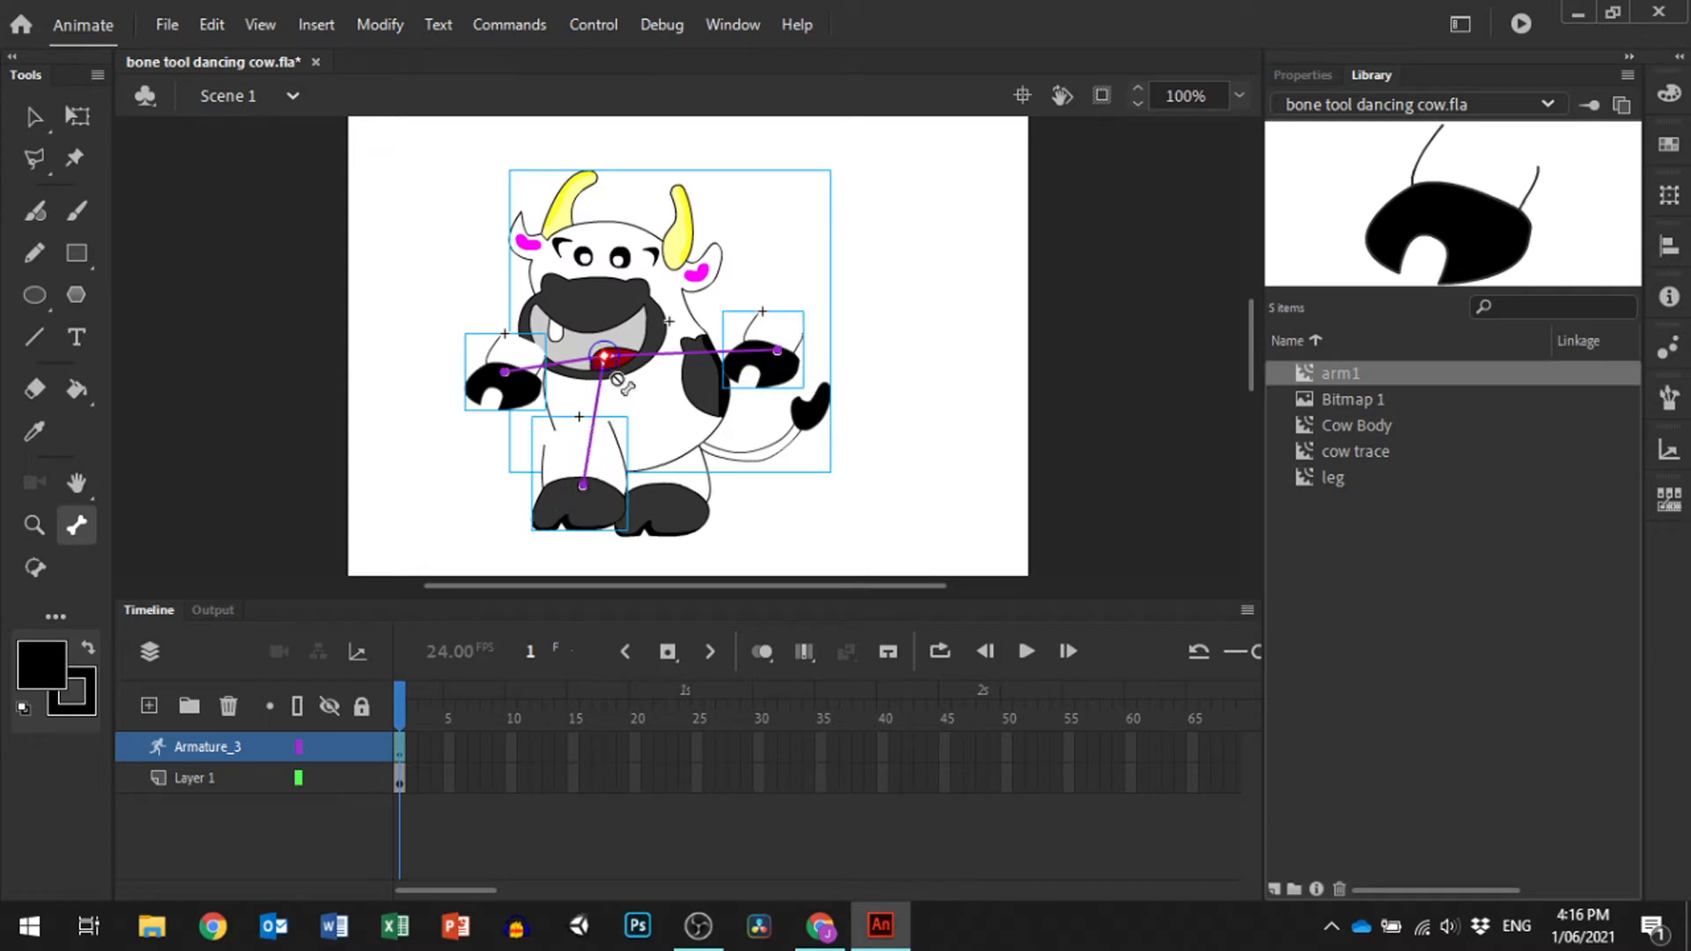
left_click_drag(604, 356, 672, 506)
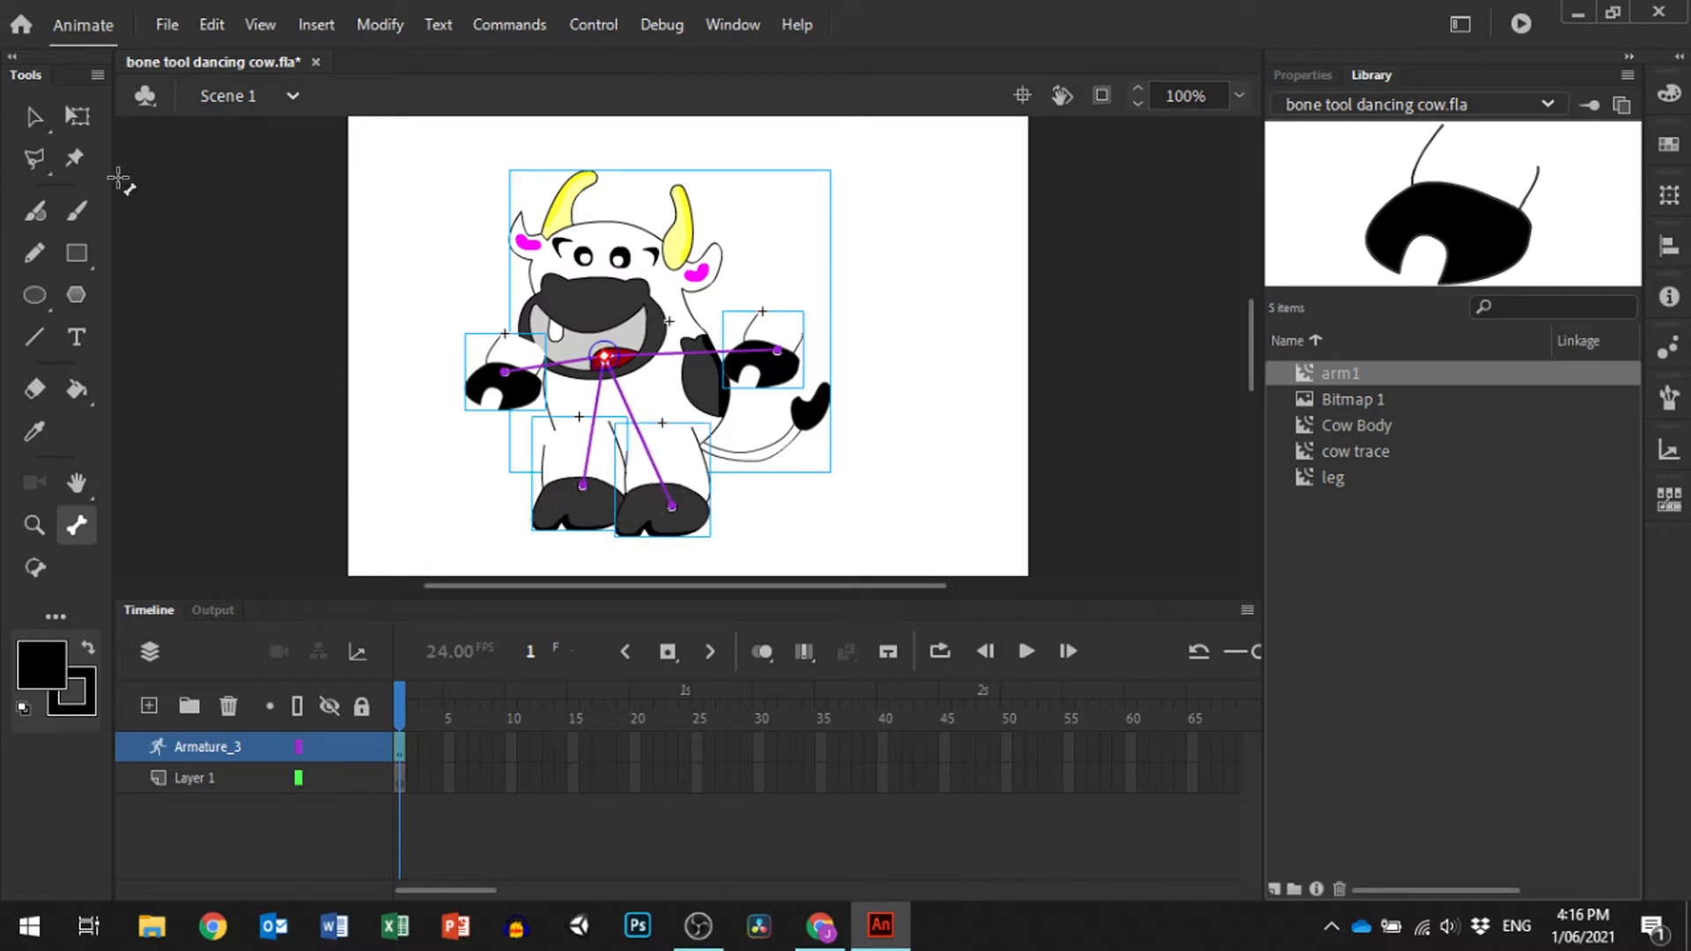
Attach the cow's left-hand arm to the body with its joint at the shoulder, and rotate it slightly clockwise.
left_click(78, 116)
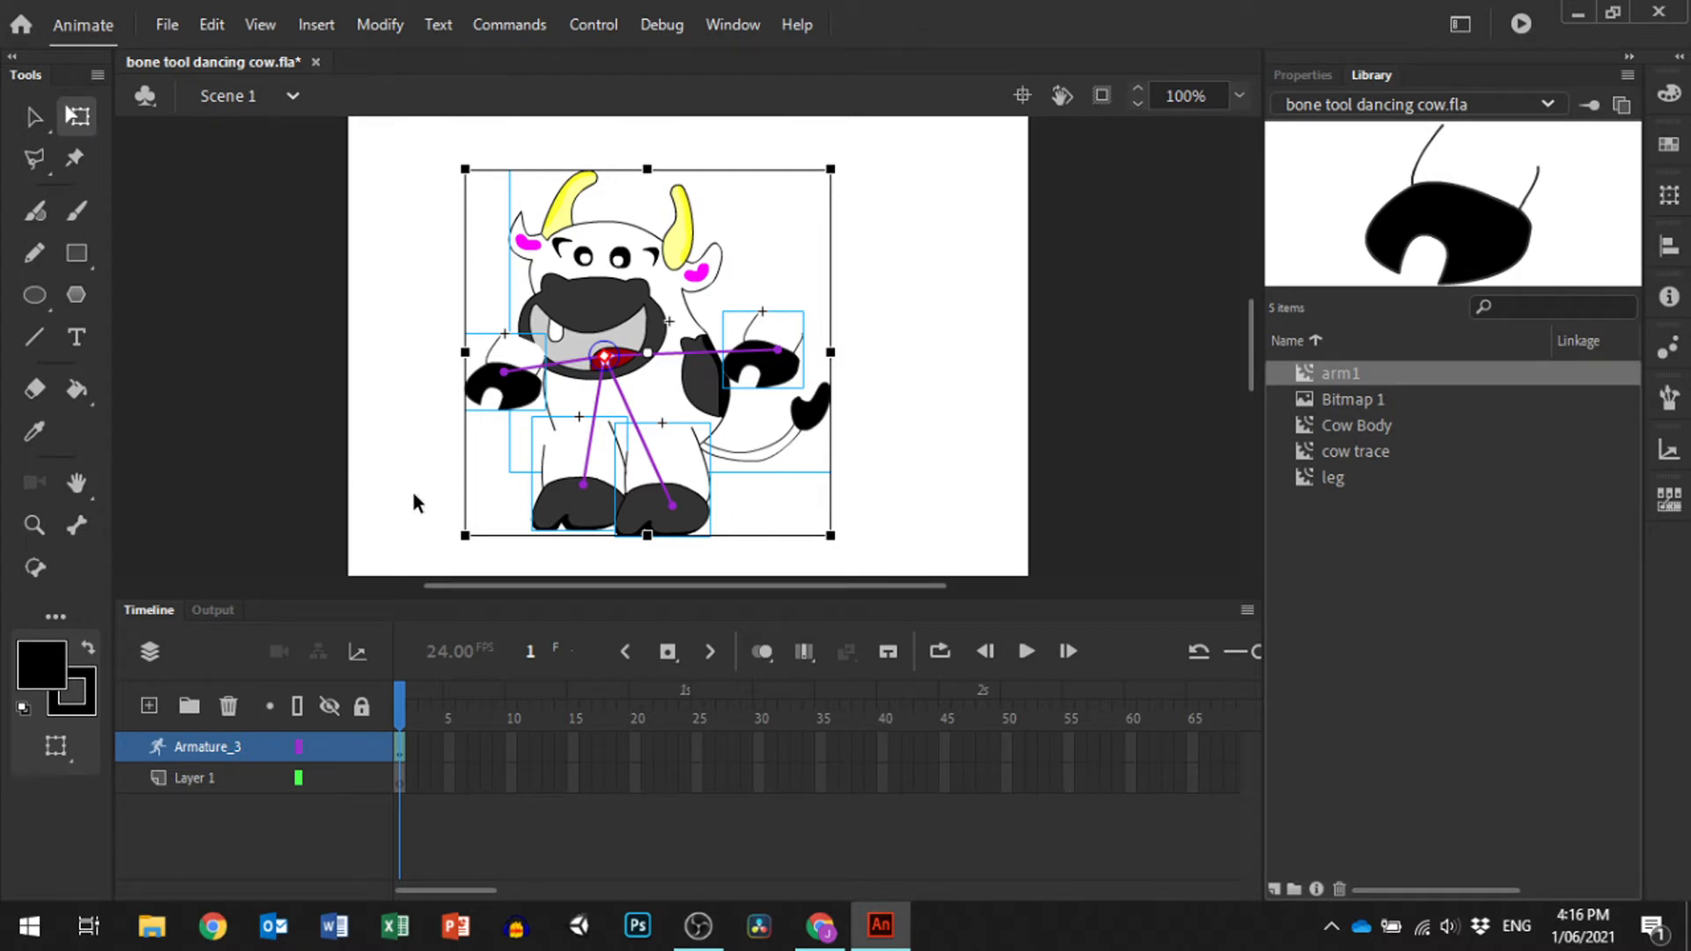
left_click(411, 388)
left_click(514, 373)
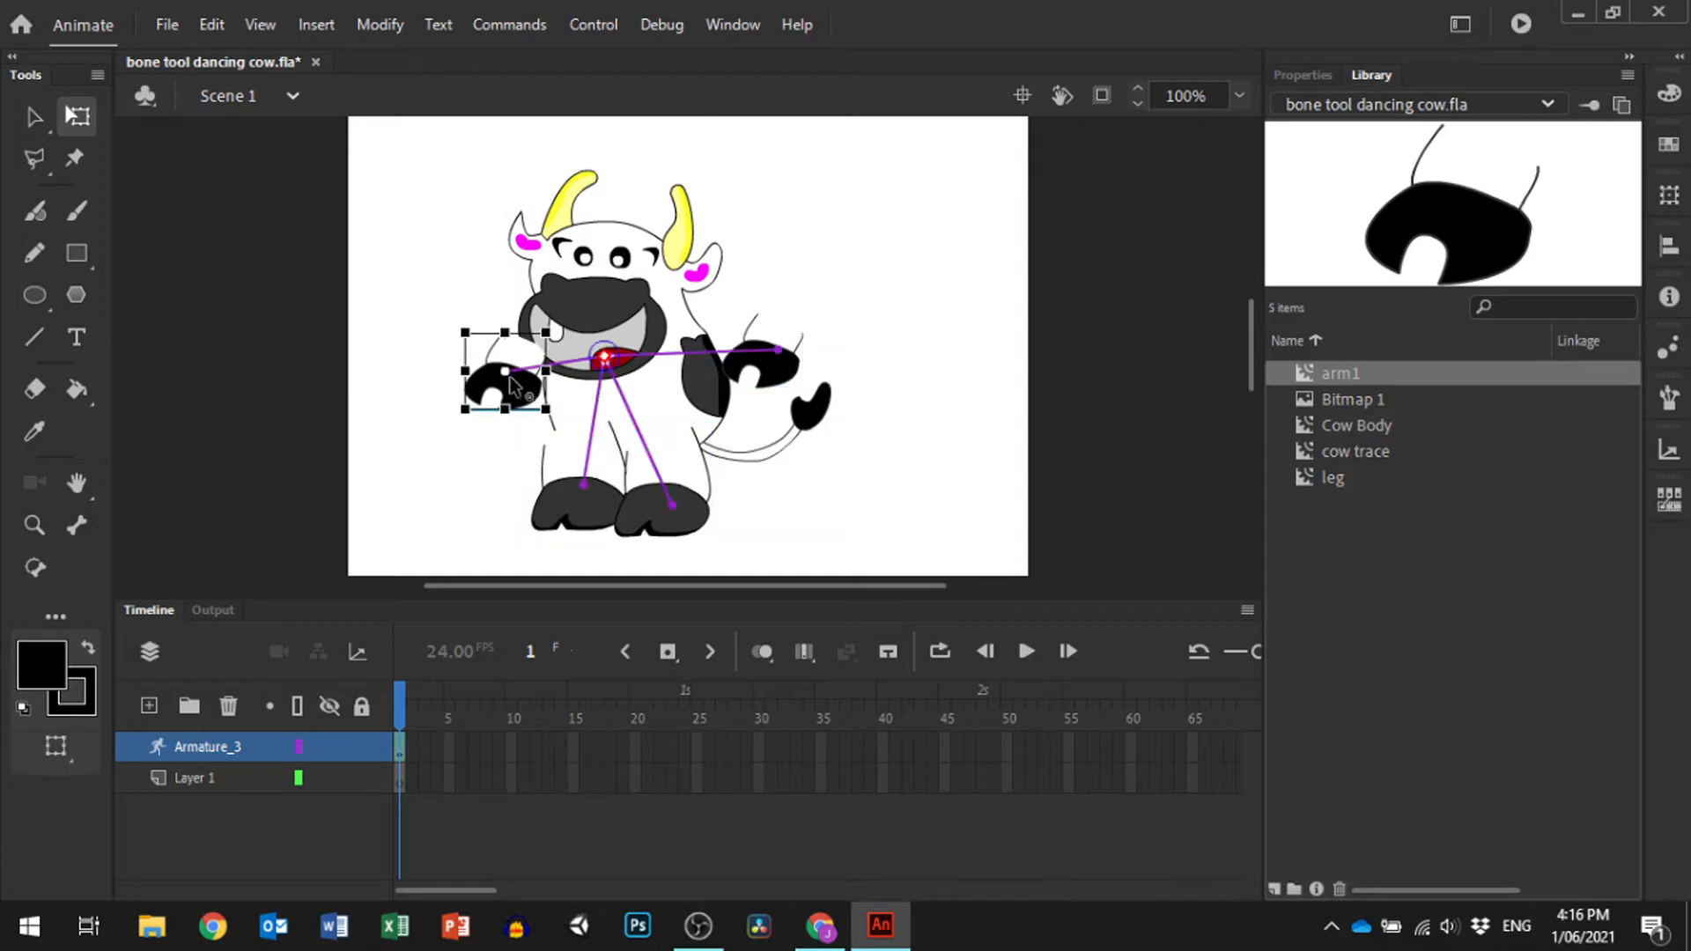
left_click_drag(511, 377, 543, 394)
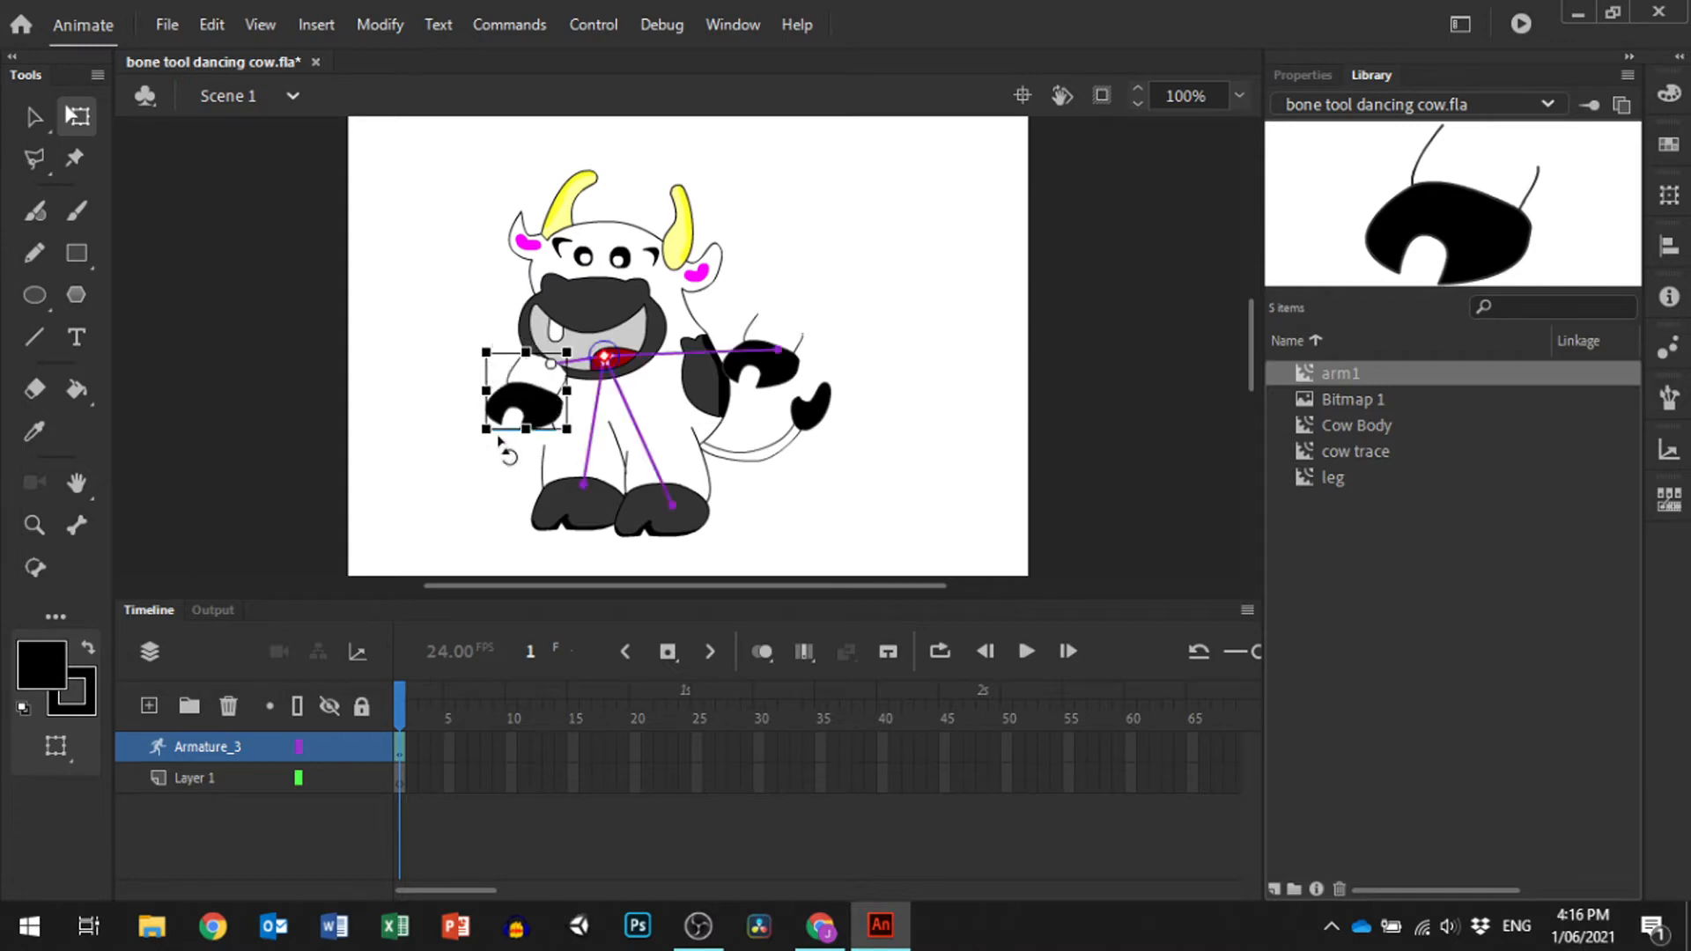
left_click_drag(485, 443, 459, 432)
Try to send the cow's left-hand arm to the back, behind the body.
right_click(522, 401)
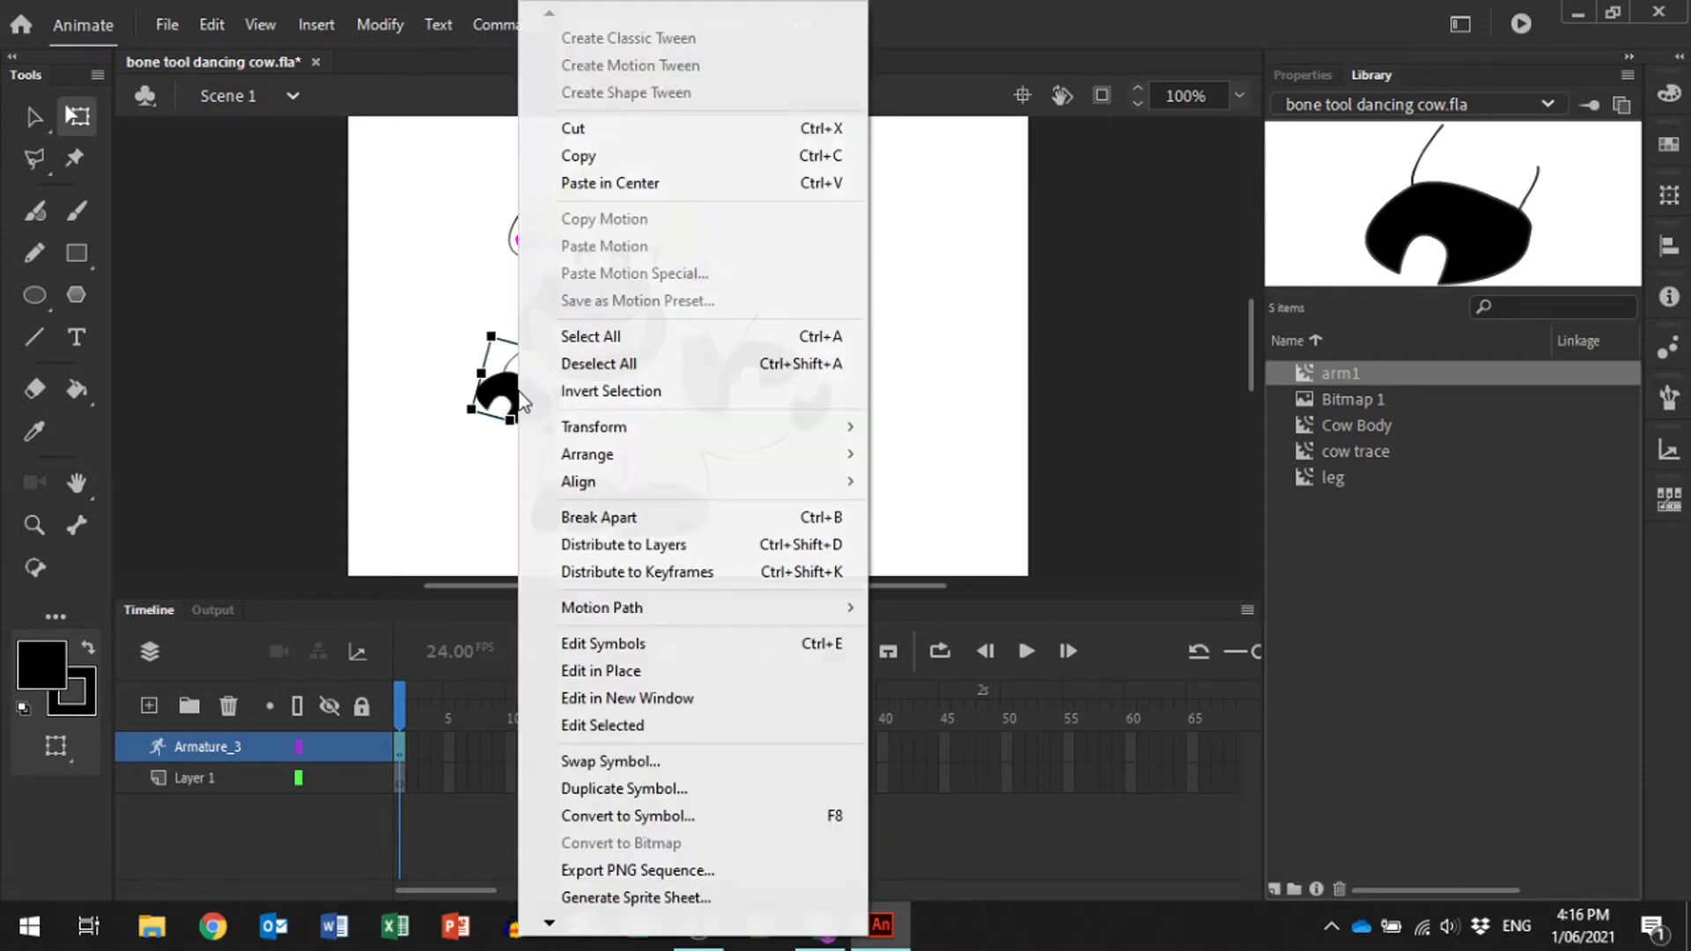
mouse_move(612, 462)
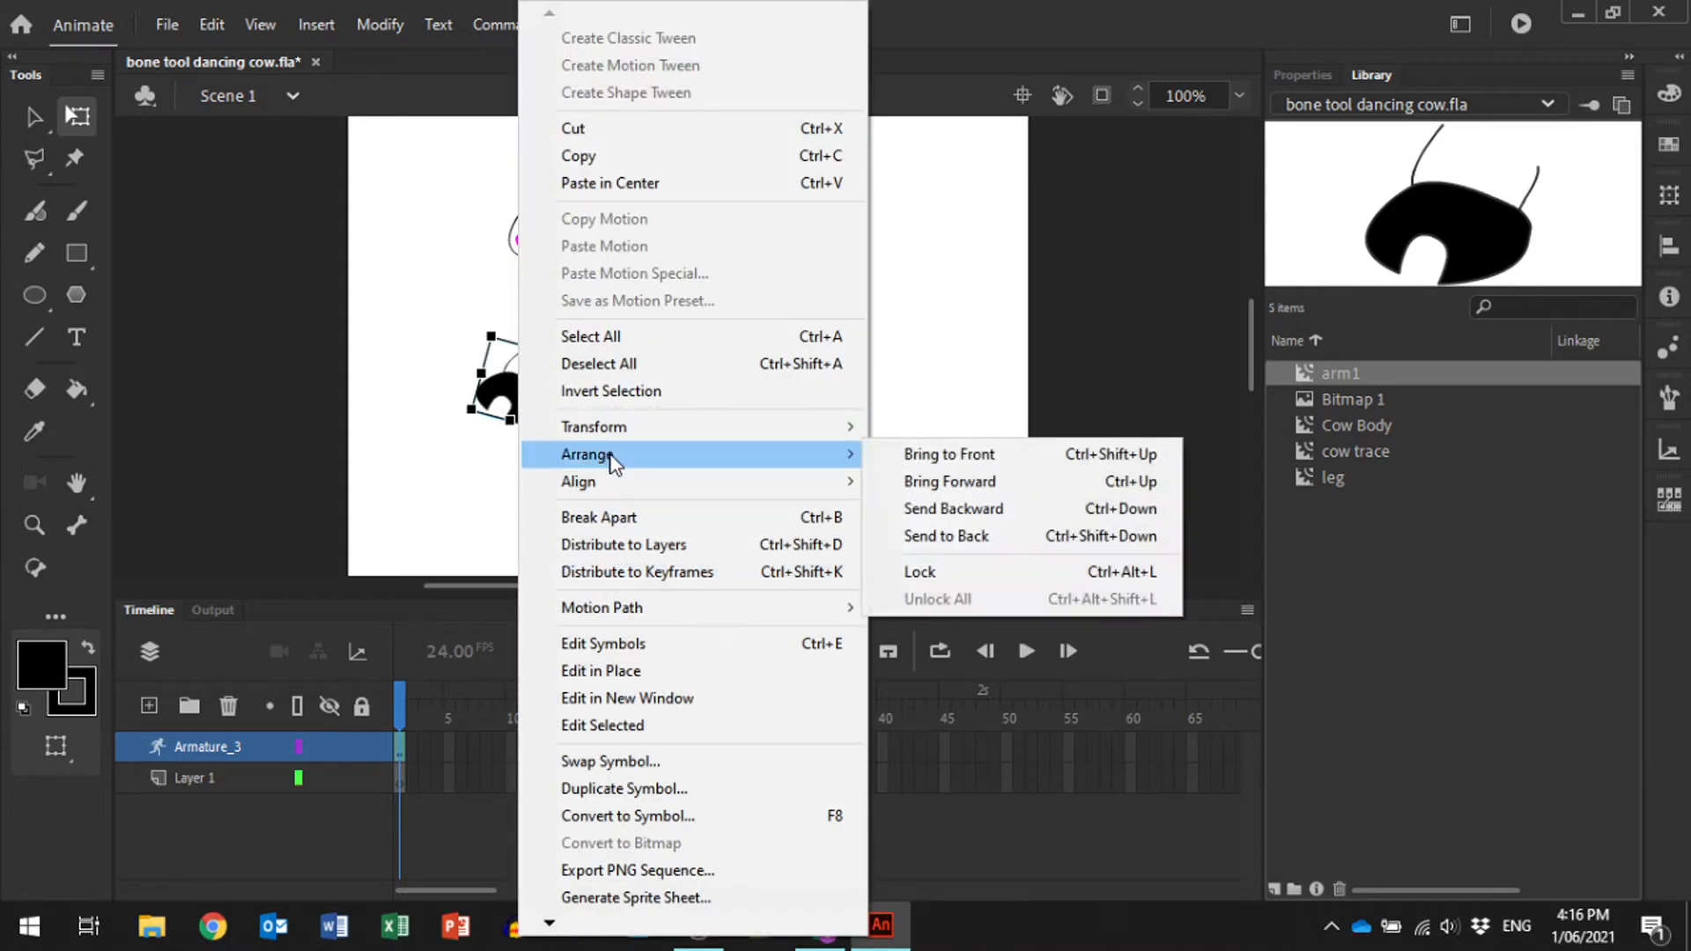
left_click(967, 534)
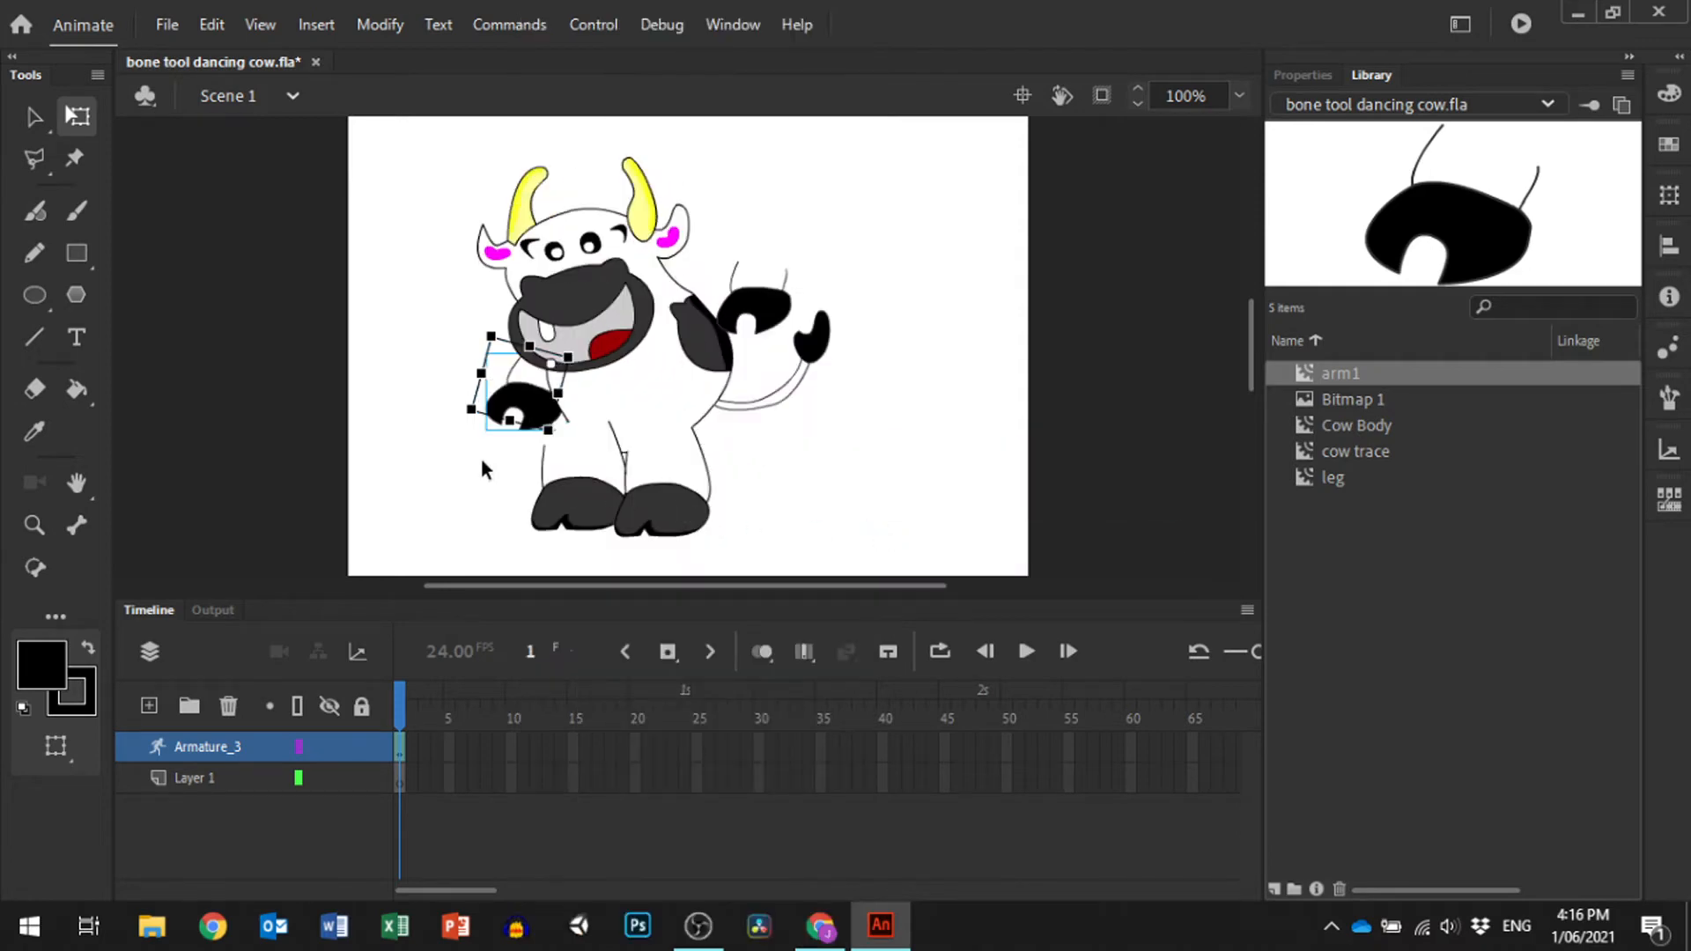
left_click(425, 437)
left_click(665, 377)
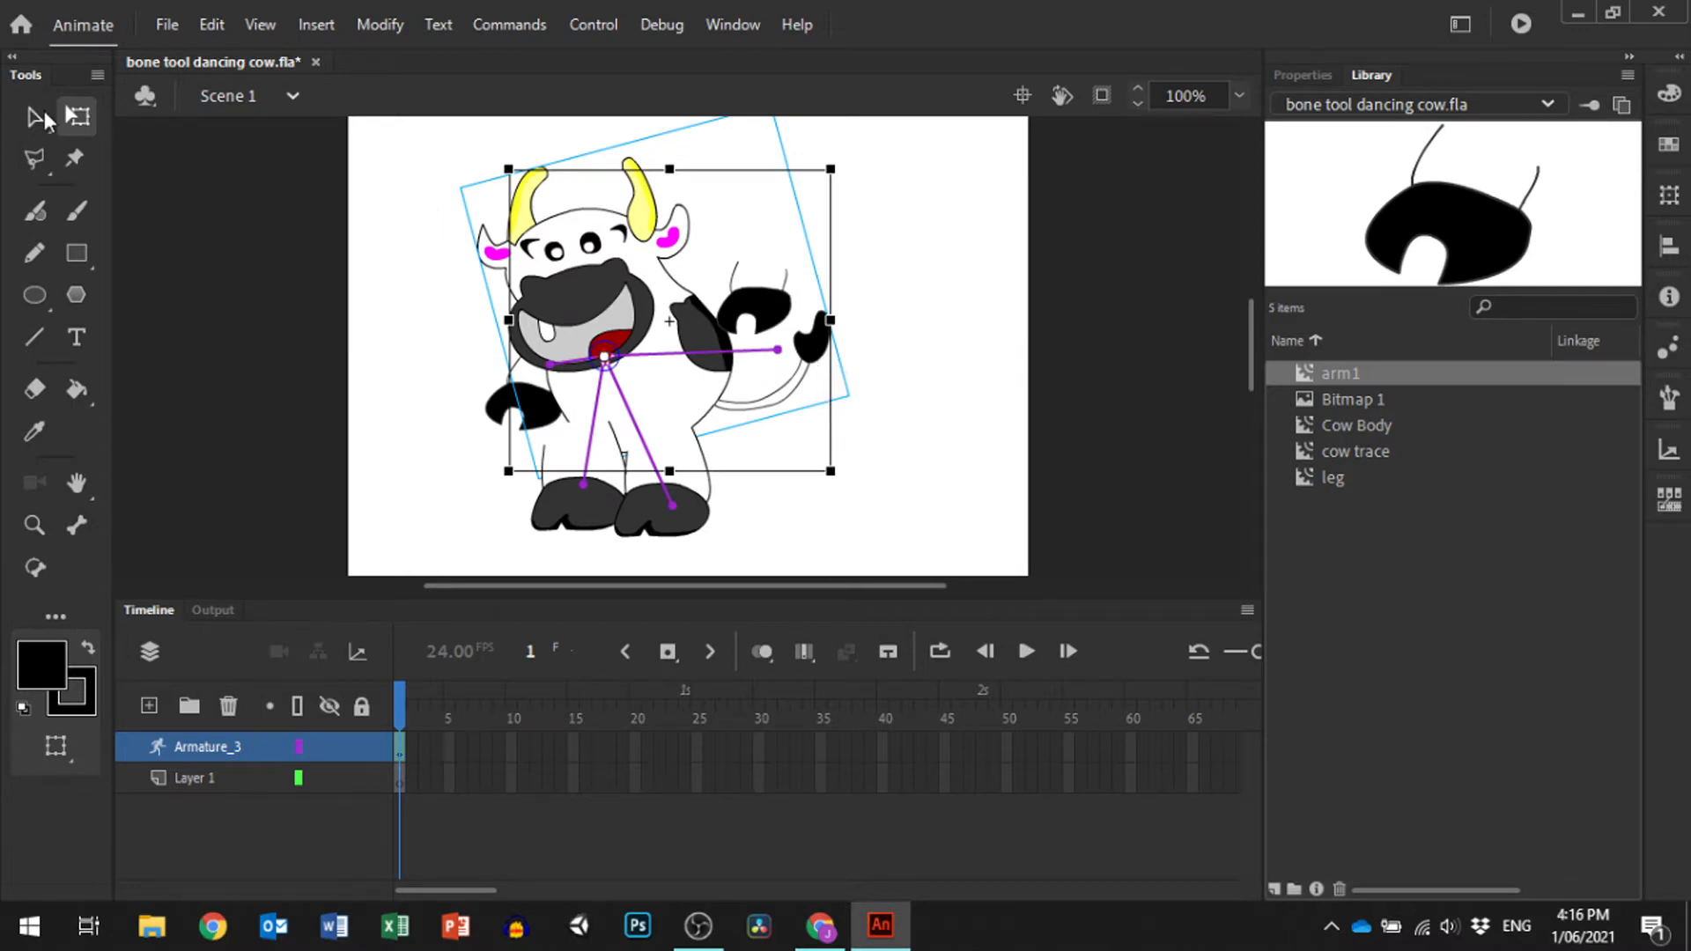
Try posing the cow's body and left-hand arm through the armature with the Selection tool.
left_click(33, 115)
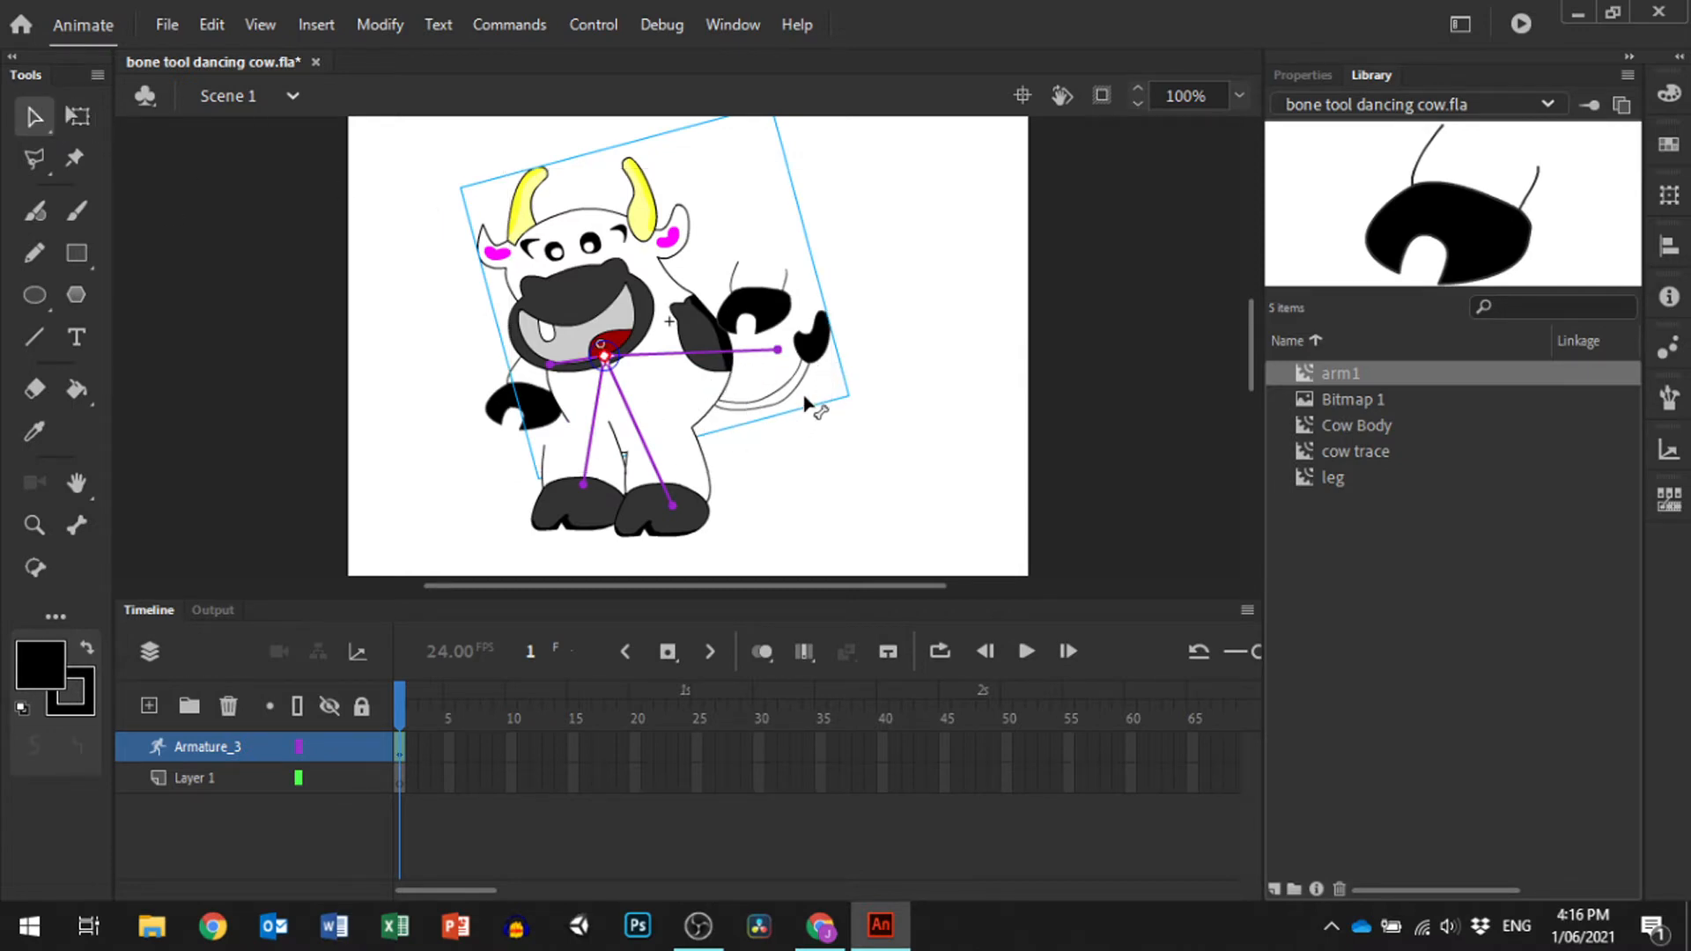
left_click_drag(823, 337, 813, 387)
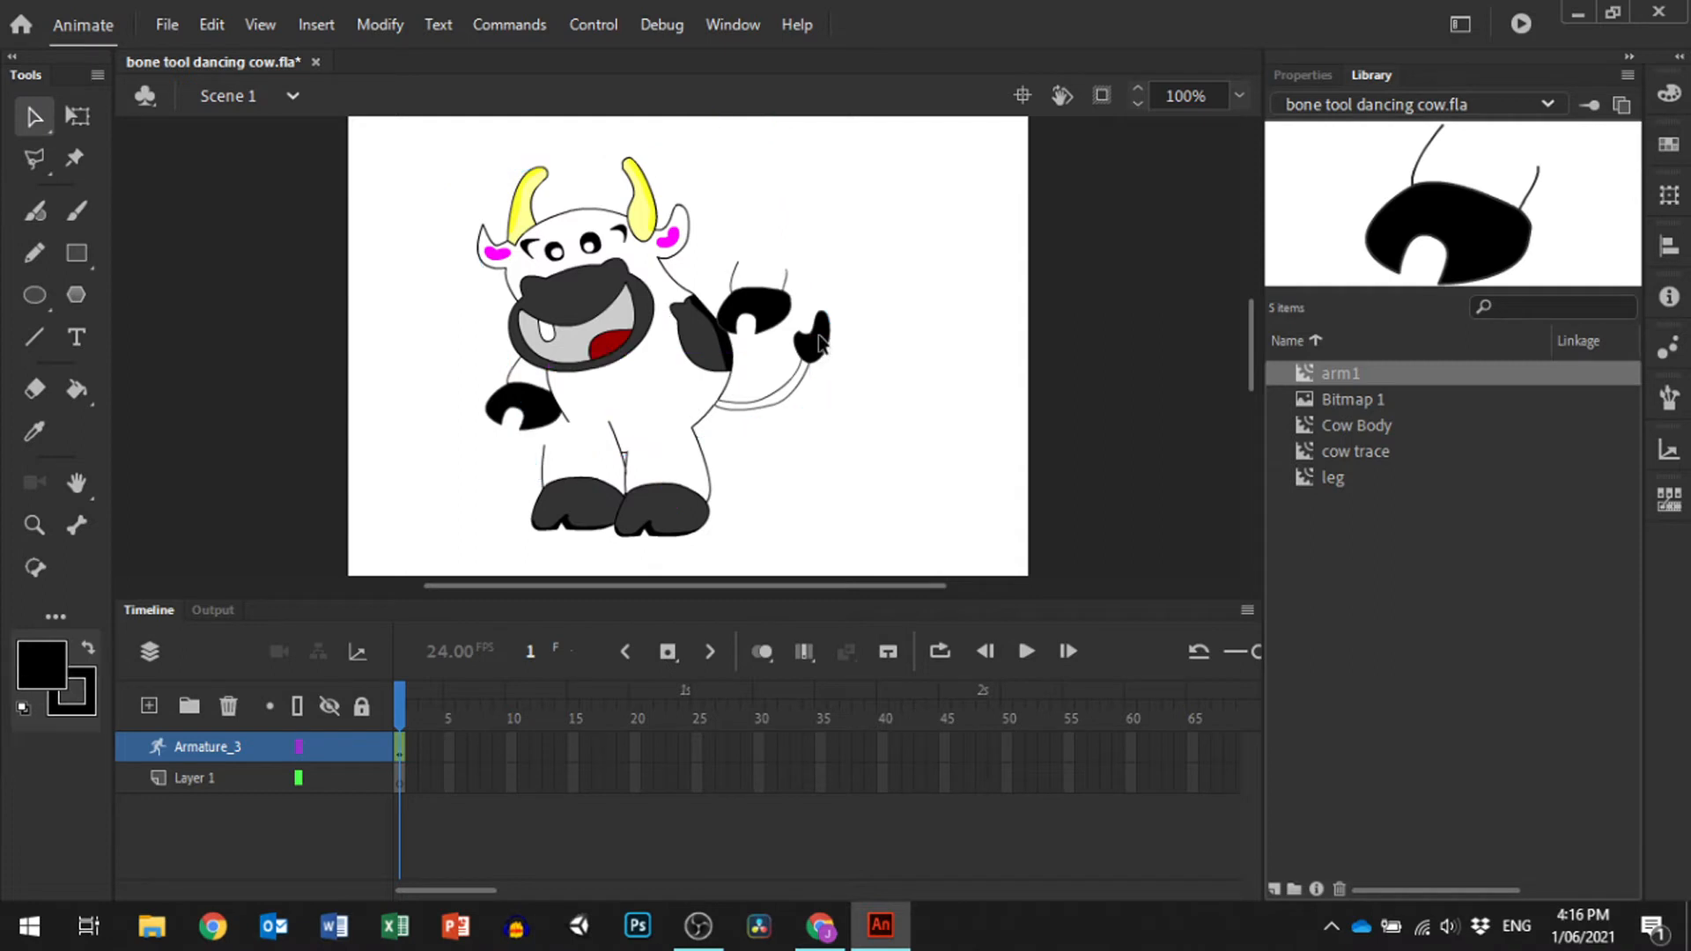
left_click(600, 381)
left_click(596, 367)
left_click(558, 386)
left_click(556, 395)
left_click_drag(555, 394, 581, 419)
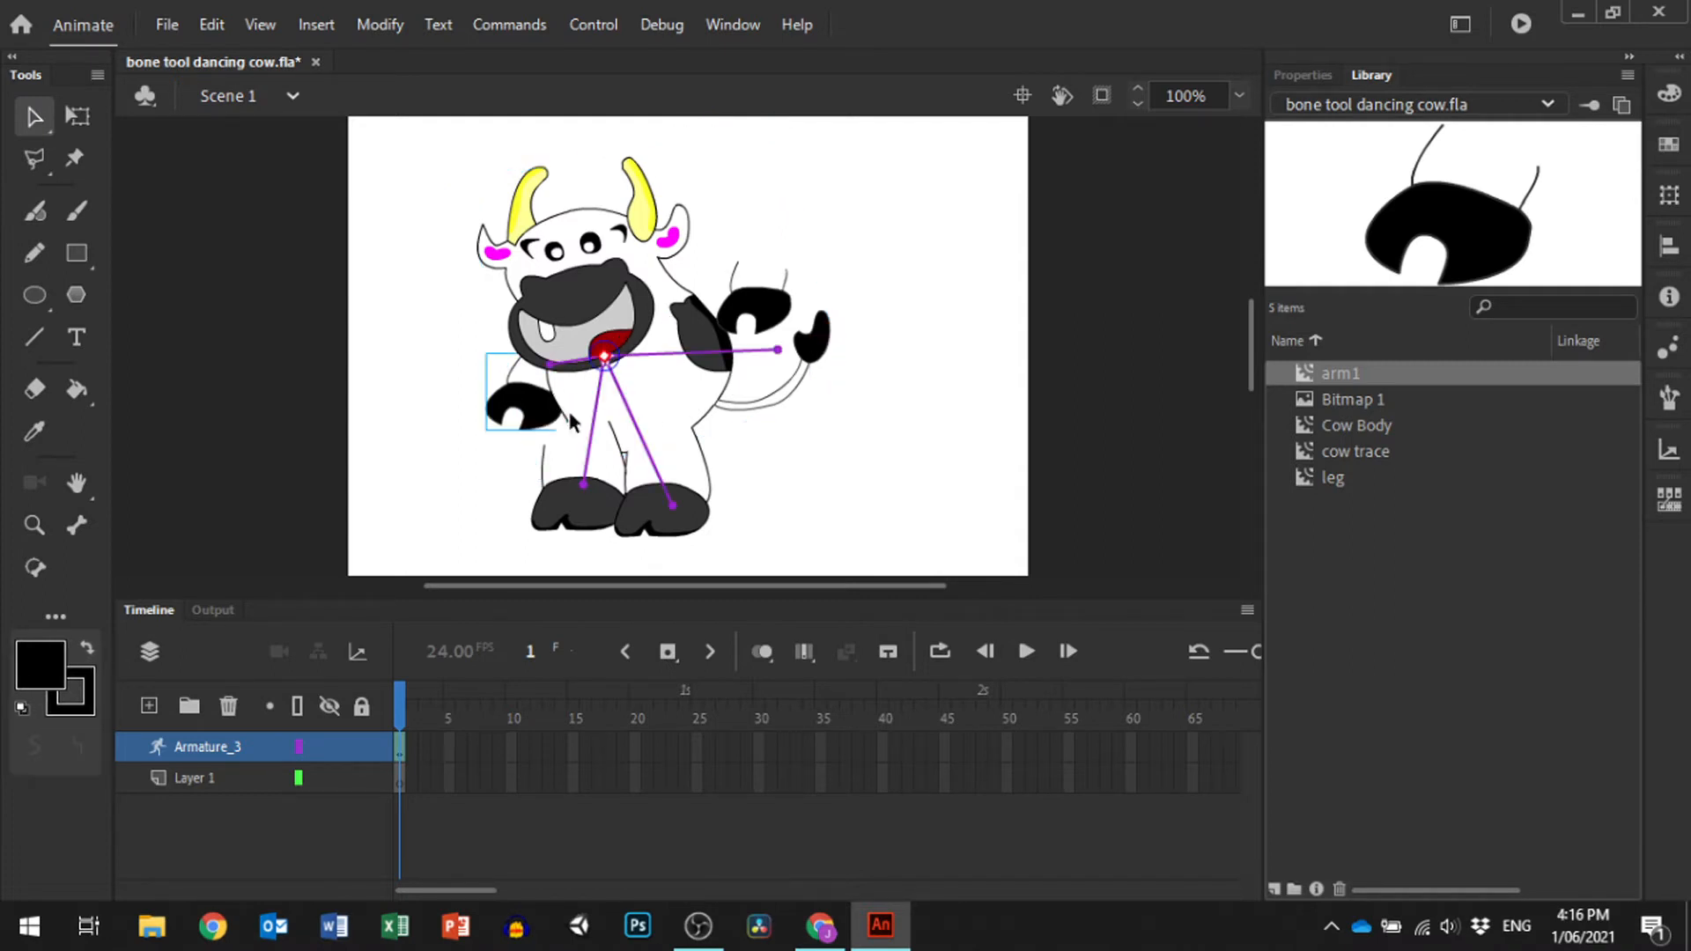
Try Send Backward on the left-hand arm, and undo back to the pose before the stacking changes.
right_click(508, 392)
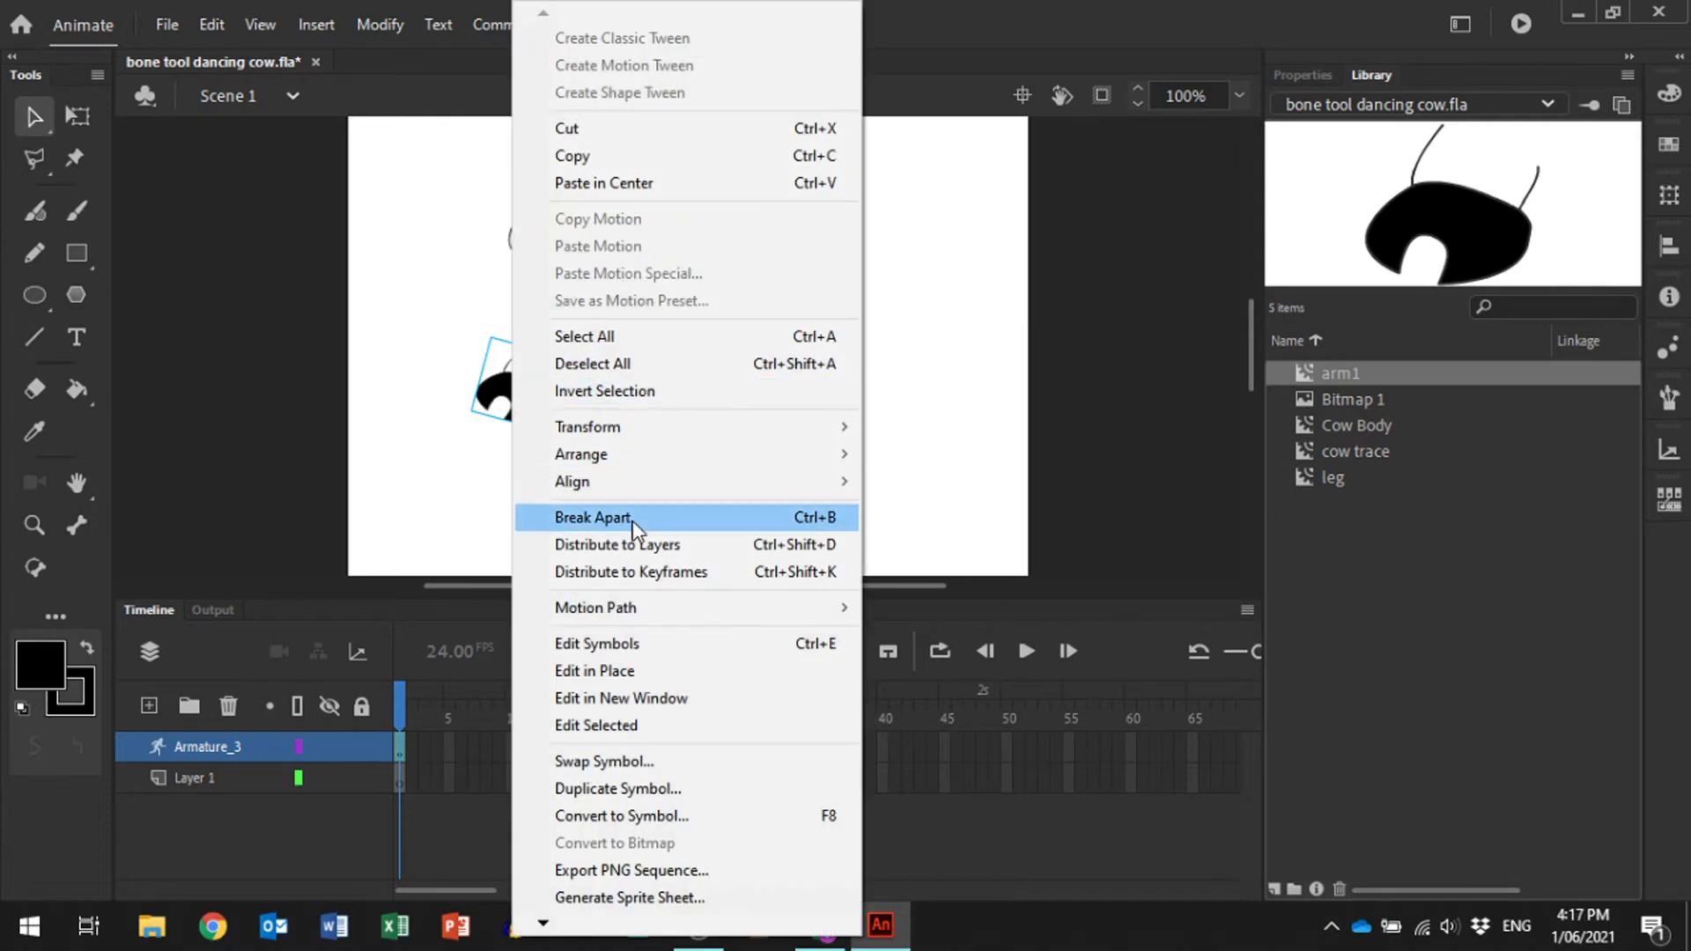
mouse_move(626, 455)
left_click(938, 508)
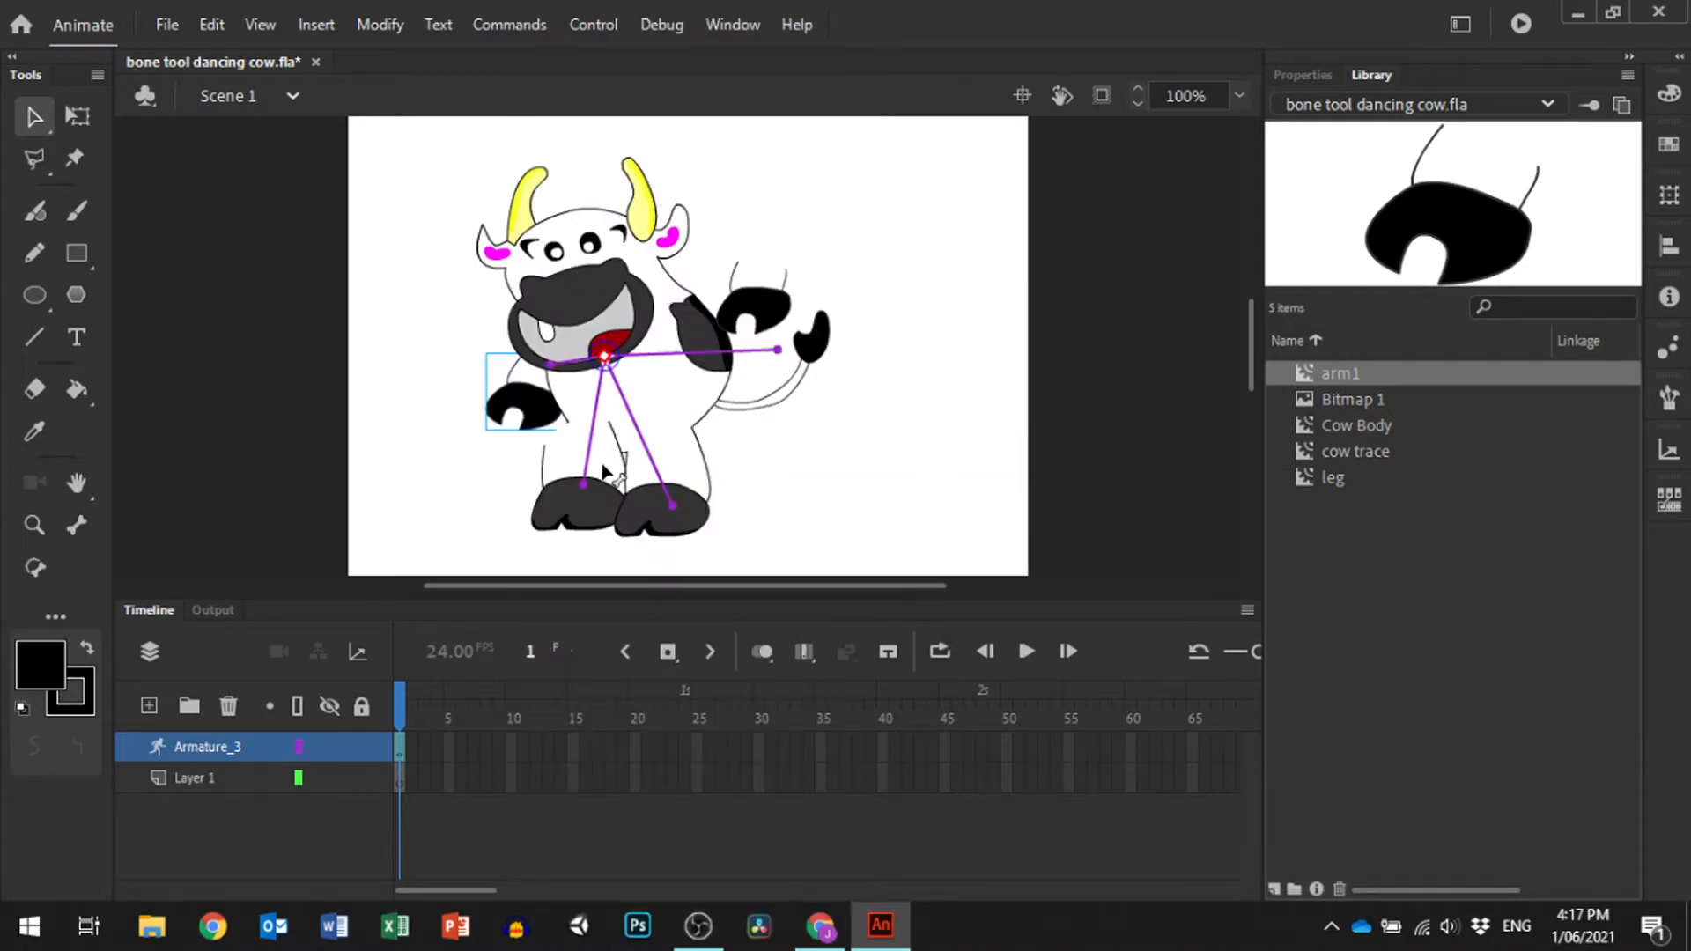
key("ctrl+z")
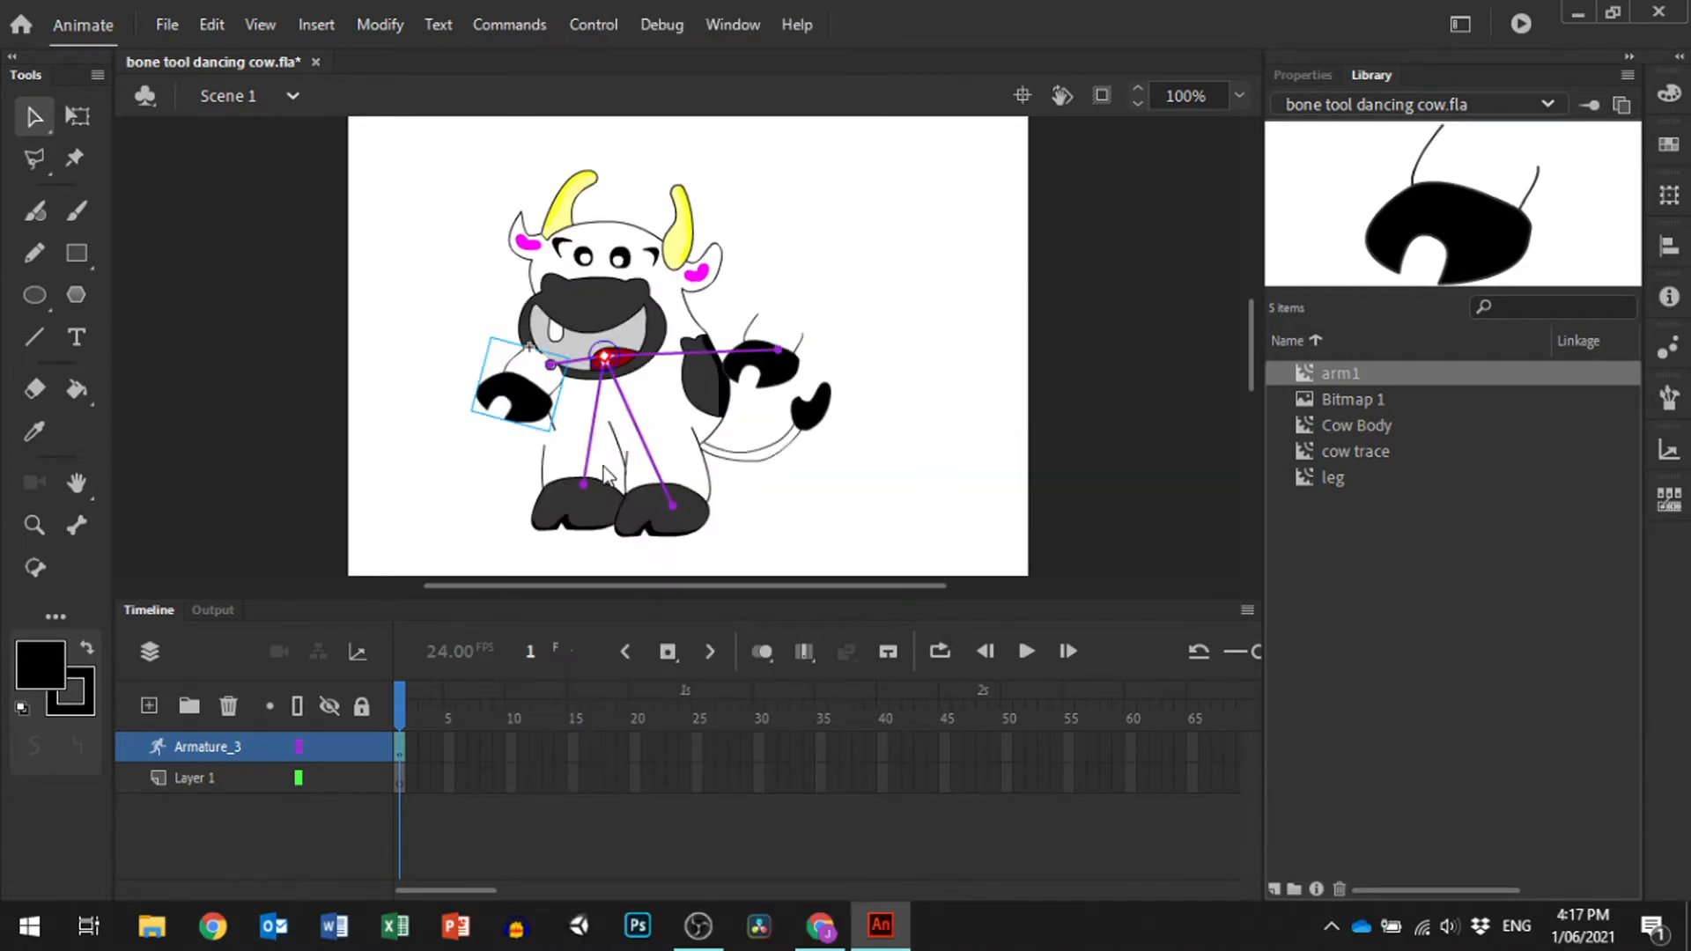
Move the joints of both legs up from the hooves to the tops of the legs with the Free Transform tool.
left_click(78, 115)
left_click(572, 515)
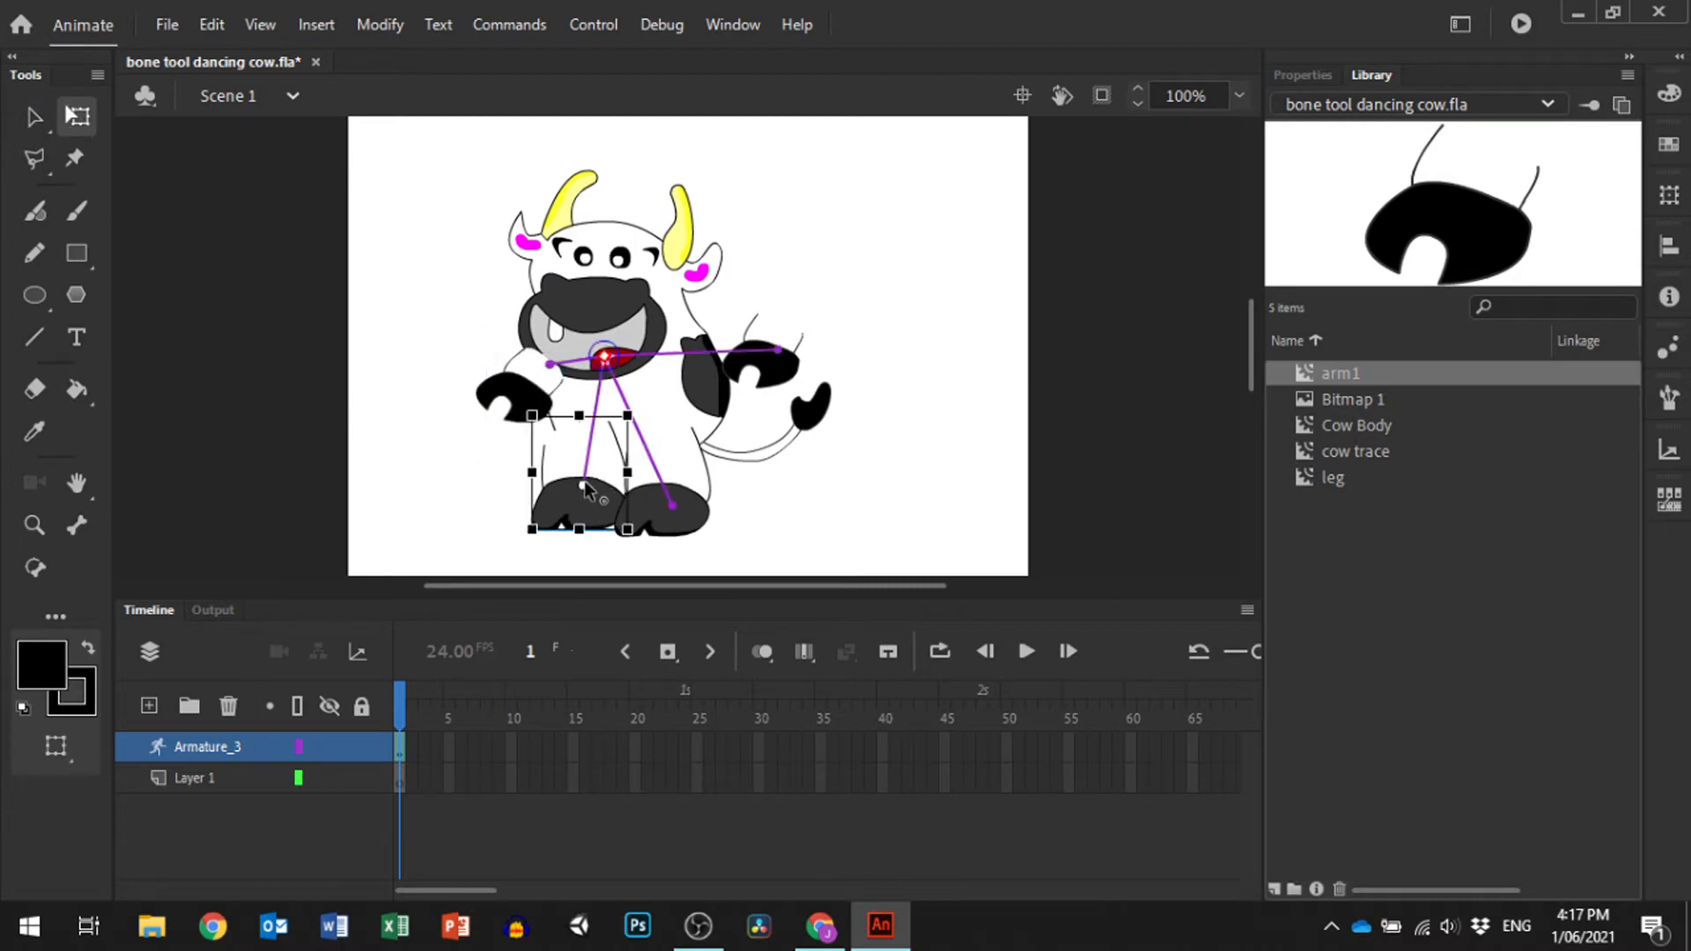
left_click_drag(583, 483, 583, 430)
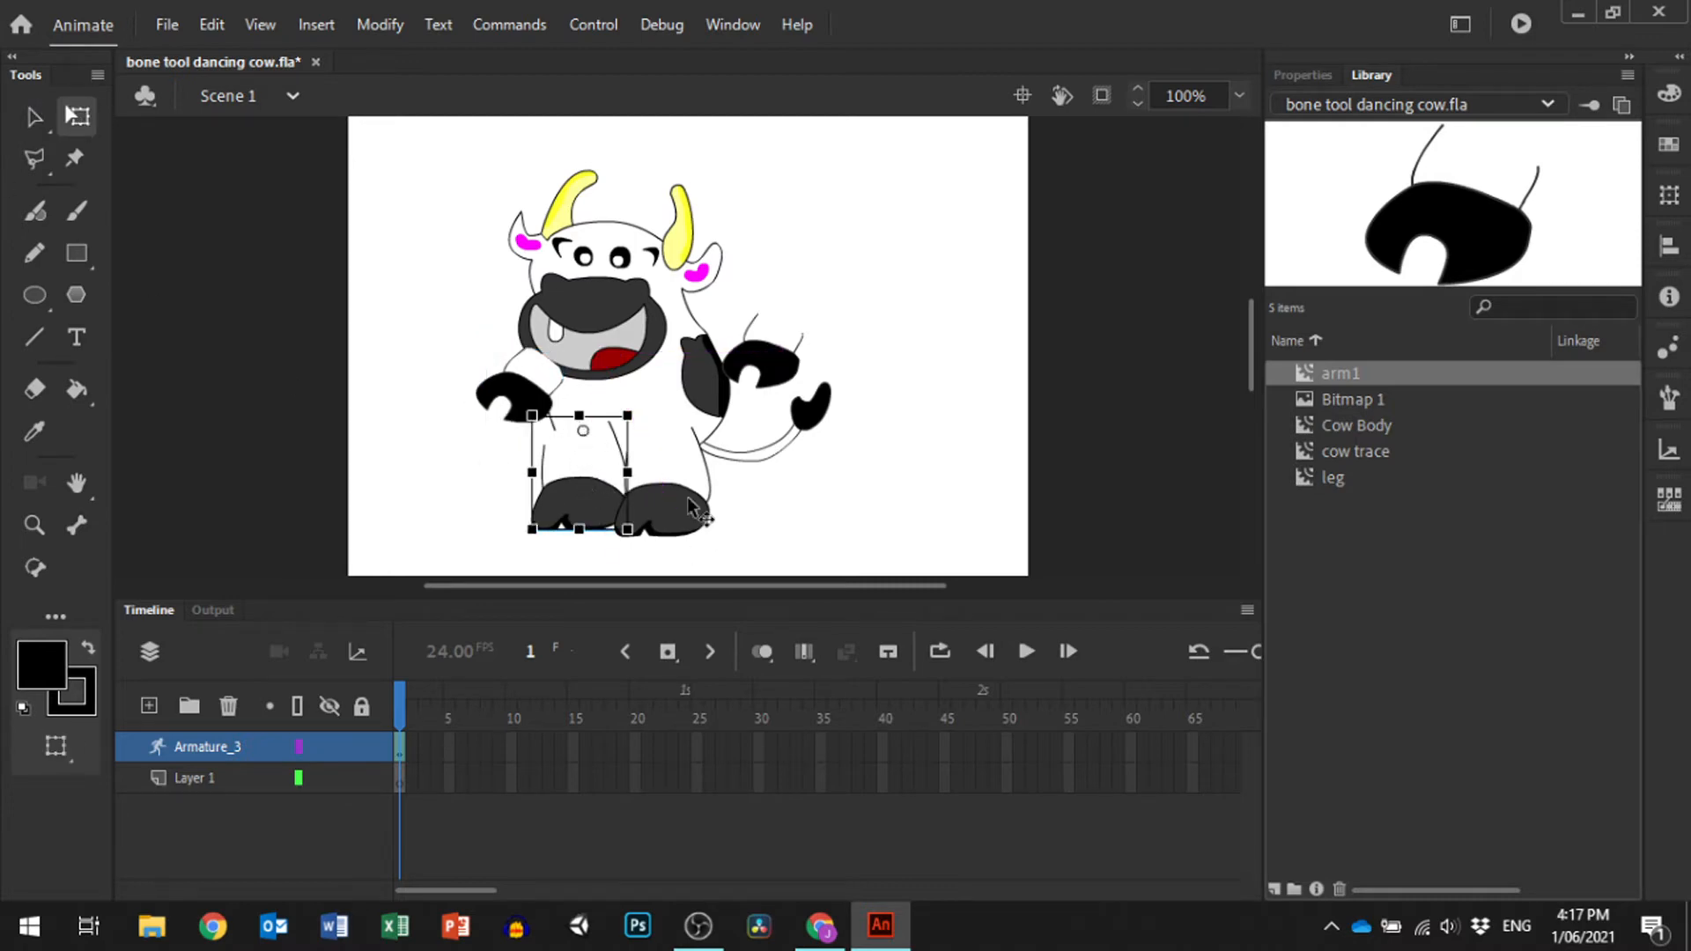
left_click(671, 518)
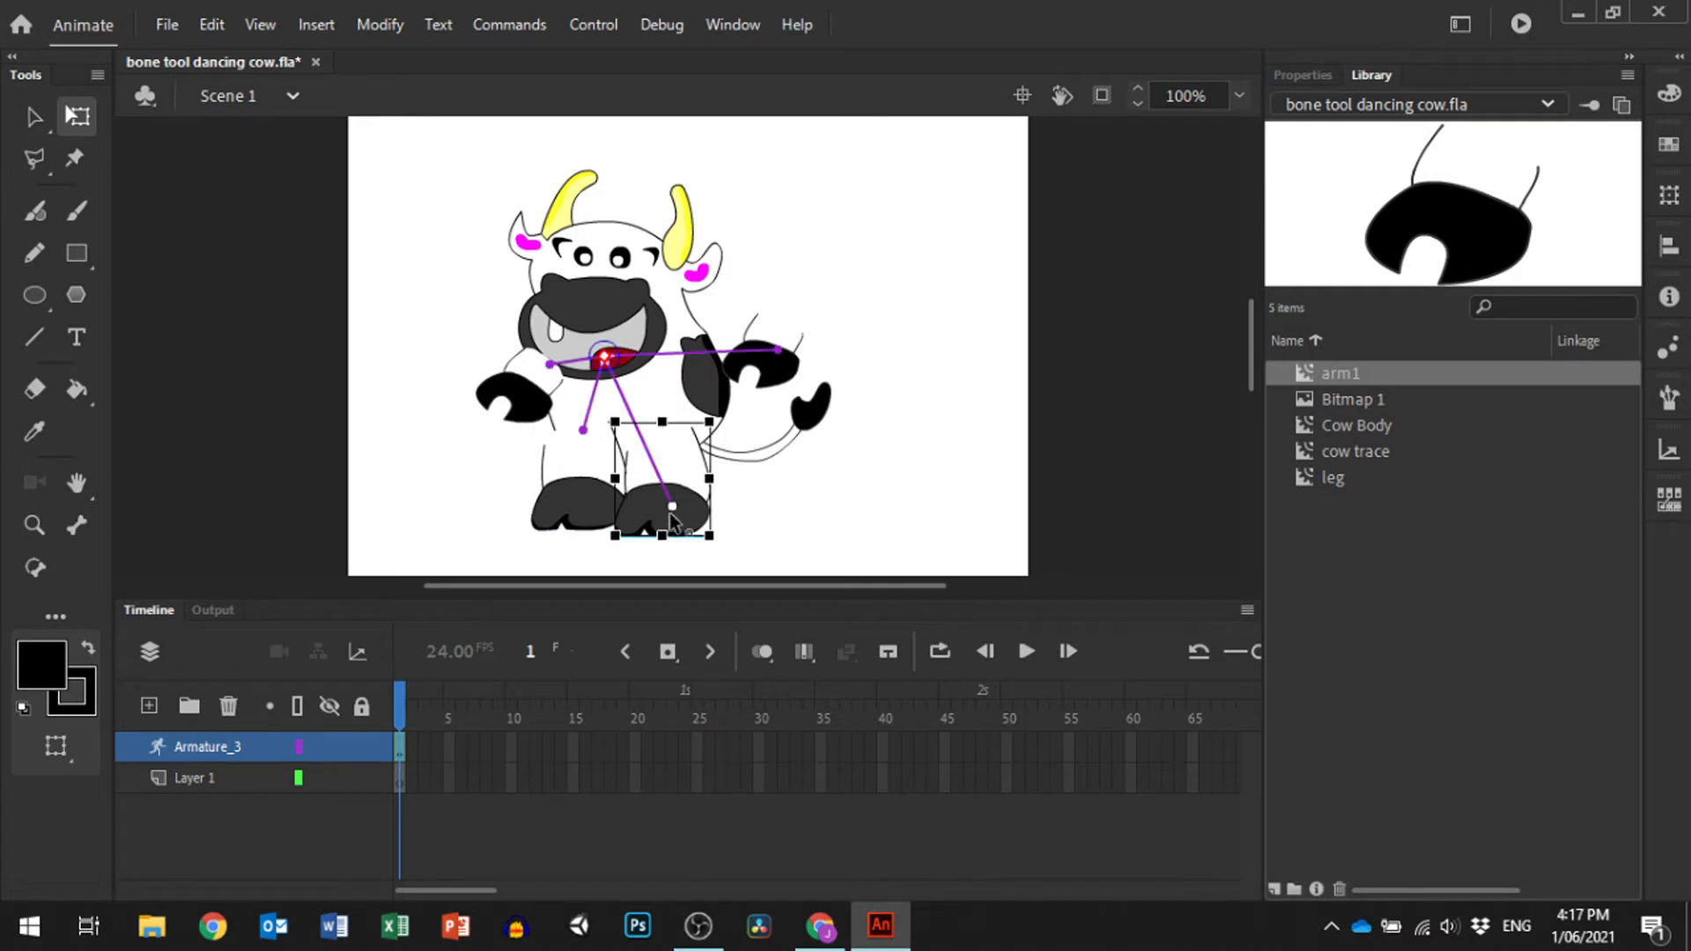
left_click_drag(671, 507, 658, 447)
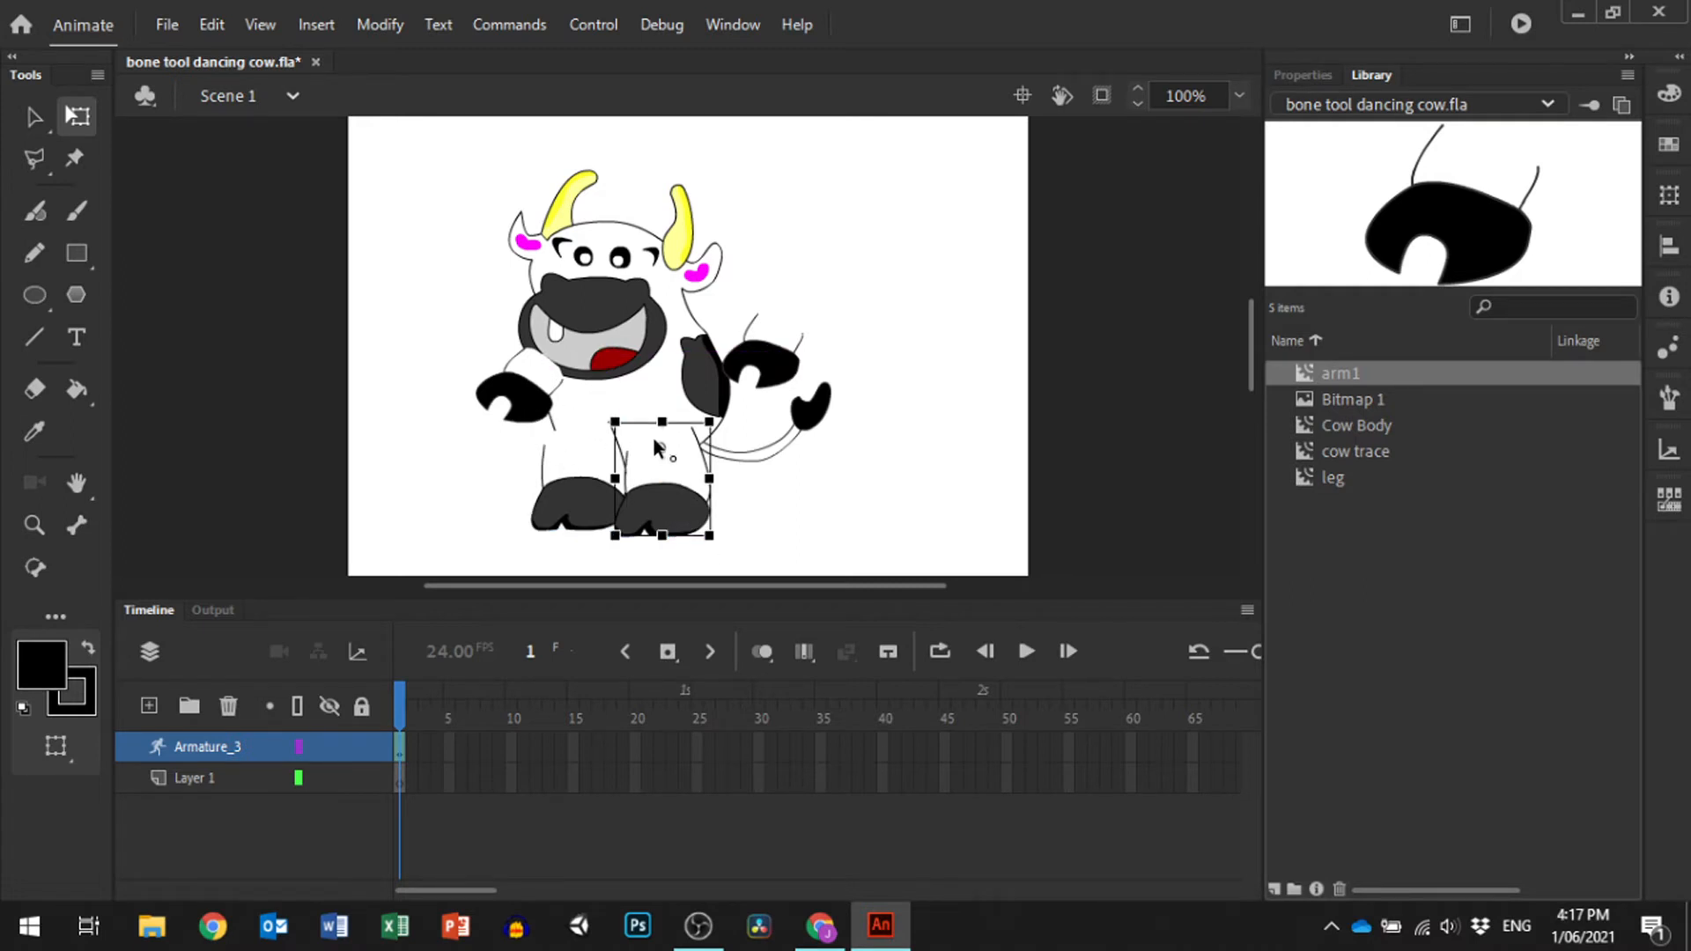
Try rotating the cow's left-hand leg clockwise about its joint, and undo the rotation.
left_click(566, 535)
left_click_drag(533, 555, 506, 528)
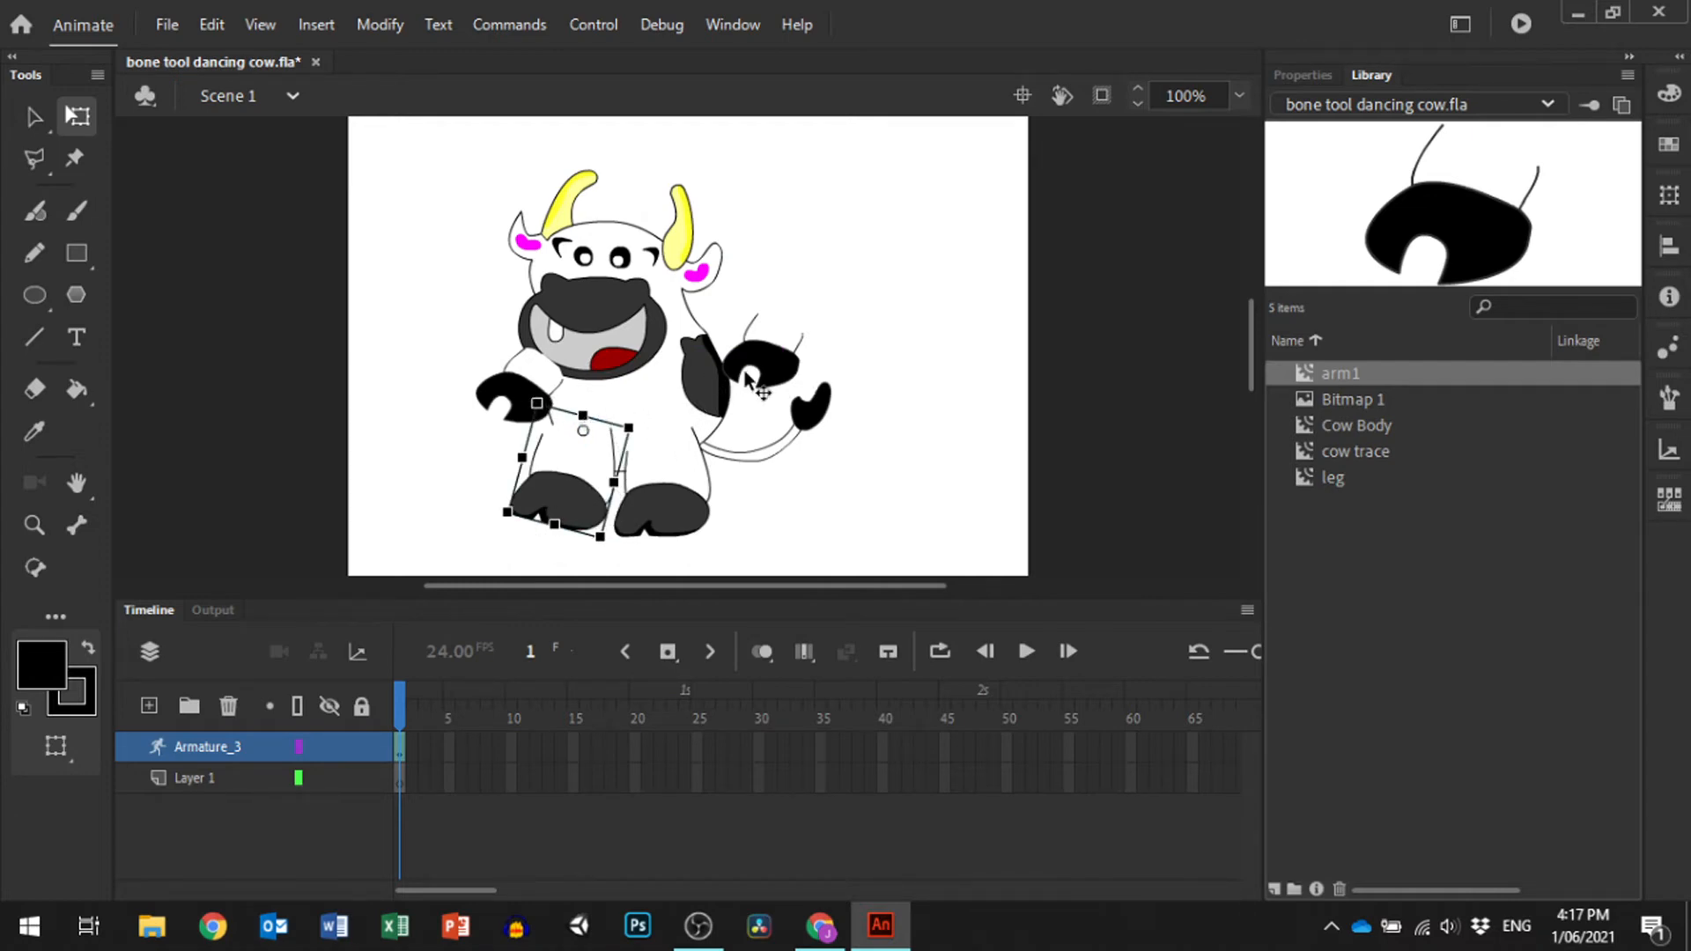
key("ctrl+z")
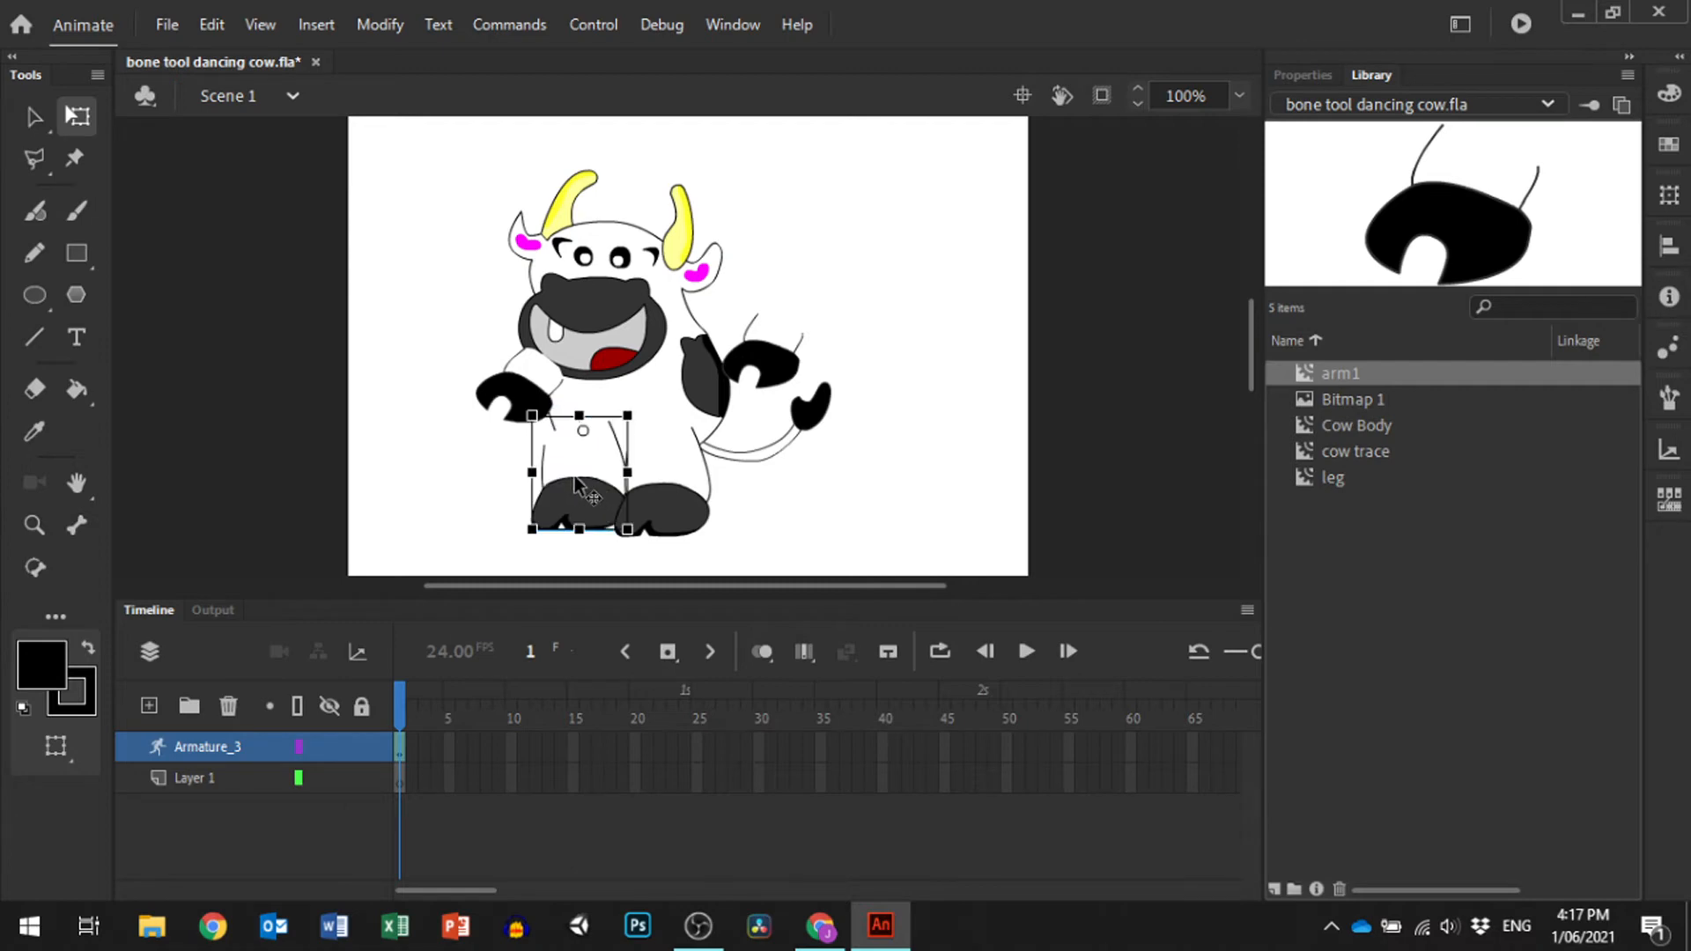
Bring the cow's right-hand arm onto the body, with its joint at the top of the arm beside the mouth.
left_click(780, 353)
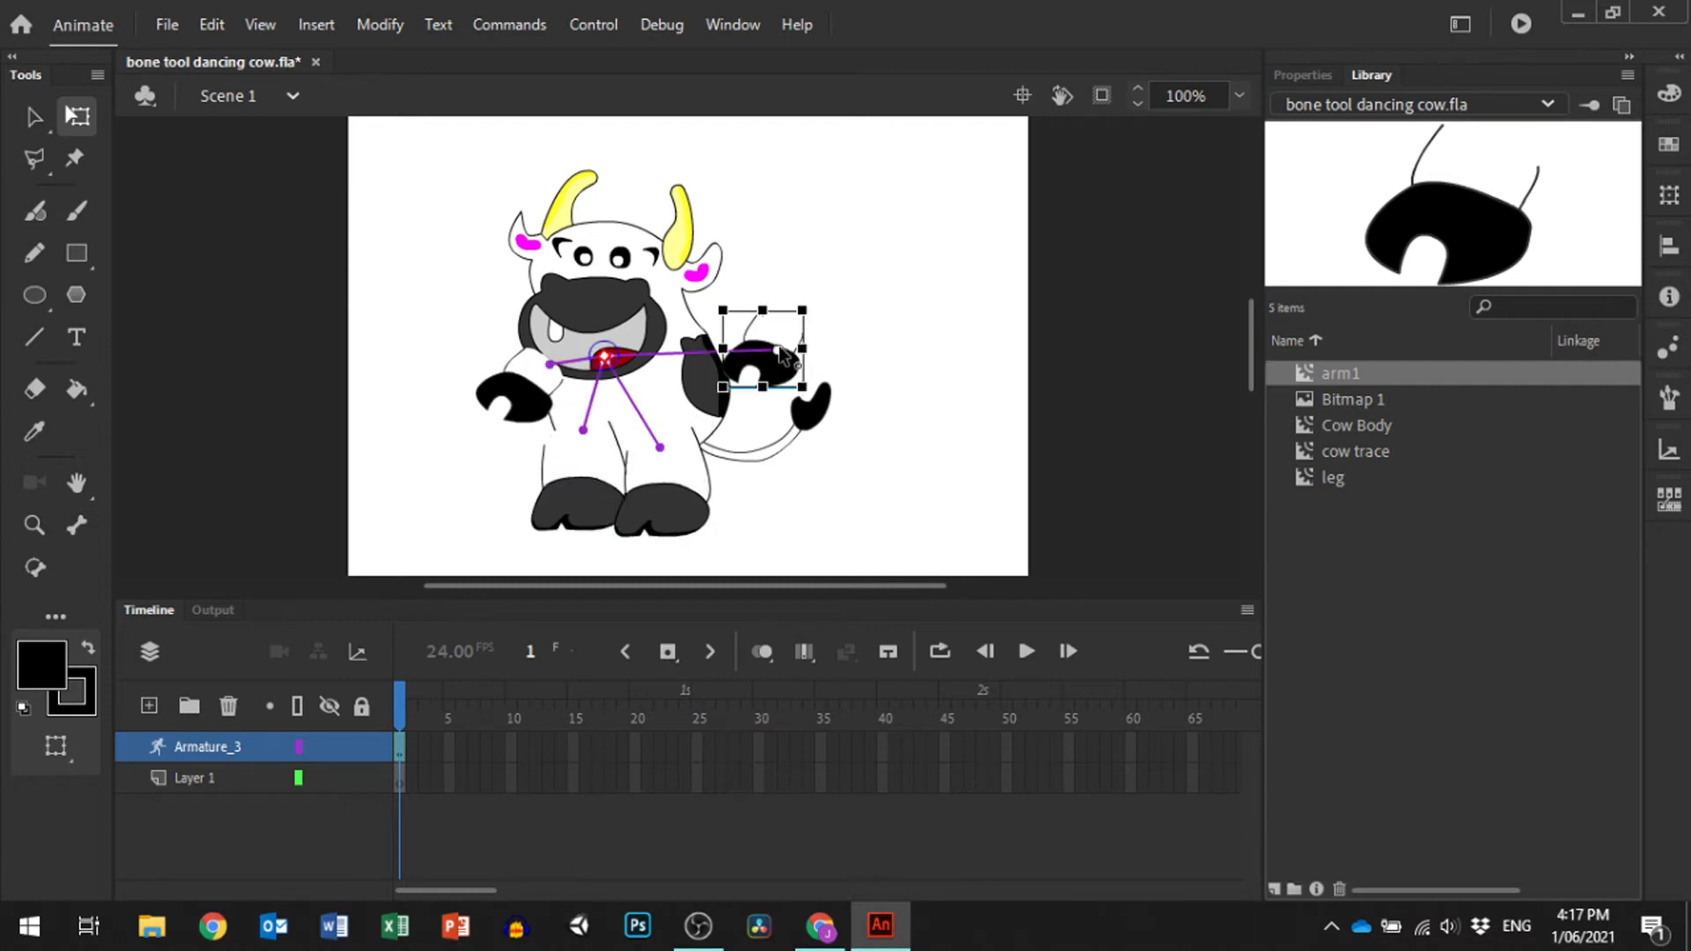
left_click_drag(780, 353, 640, 415)
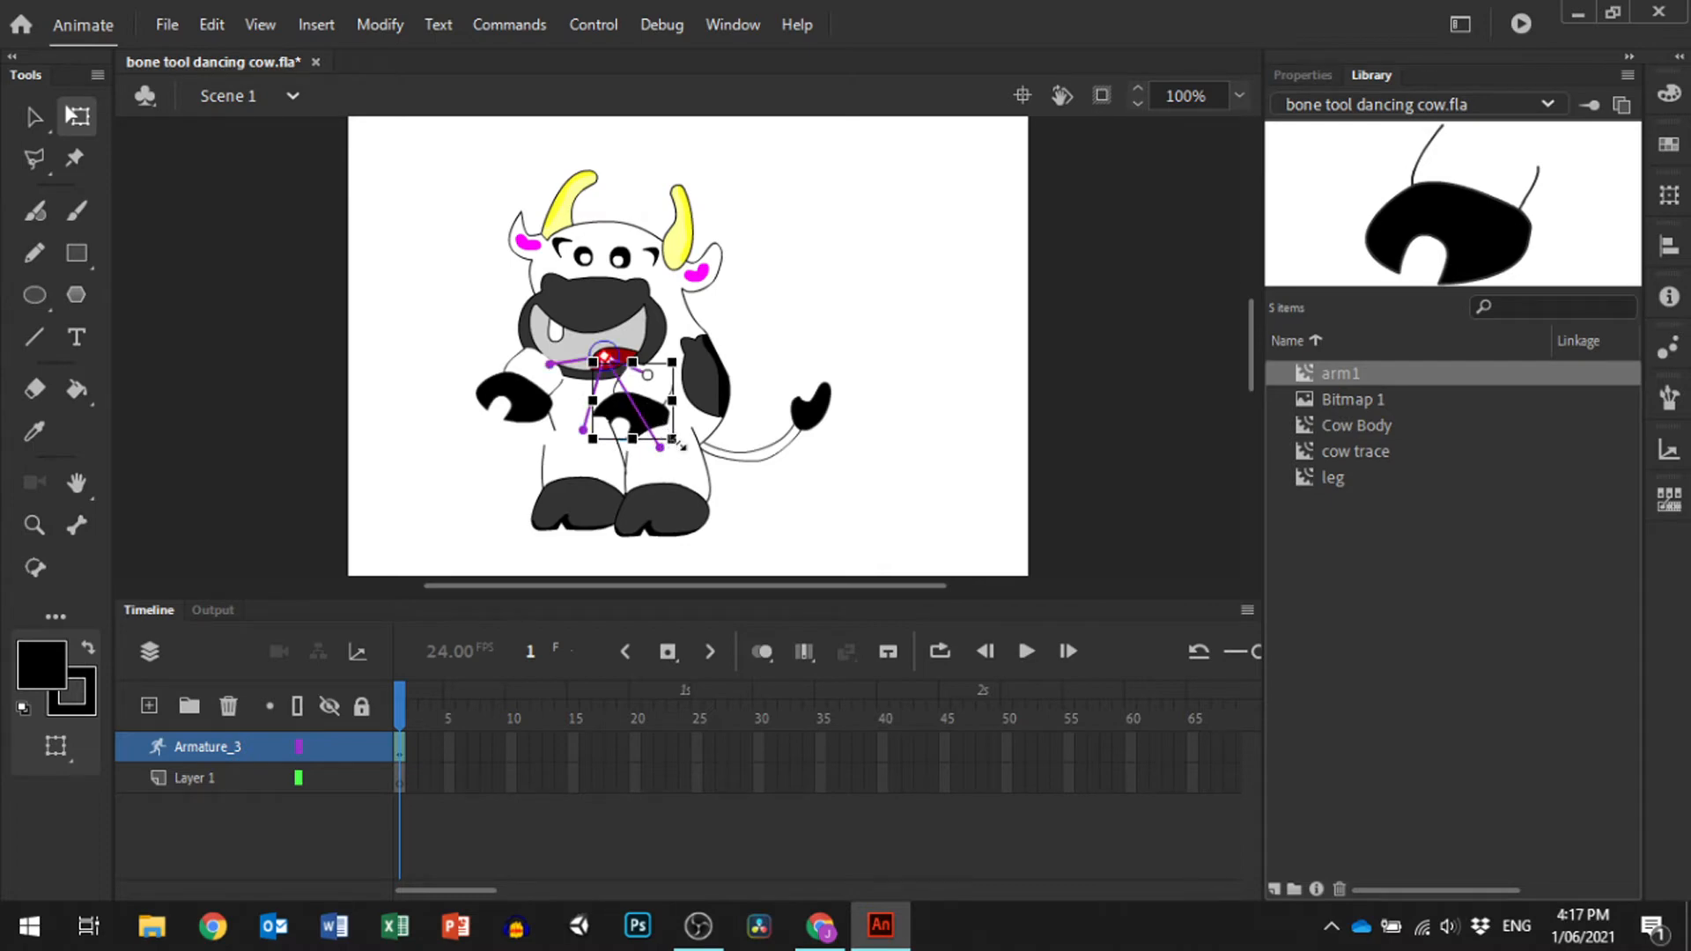
Pose the right-hand arm and the left-hand leg by swinging each outward with the Selection tool.
left_click(34, 119)
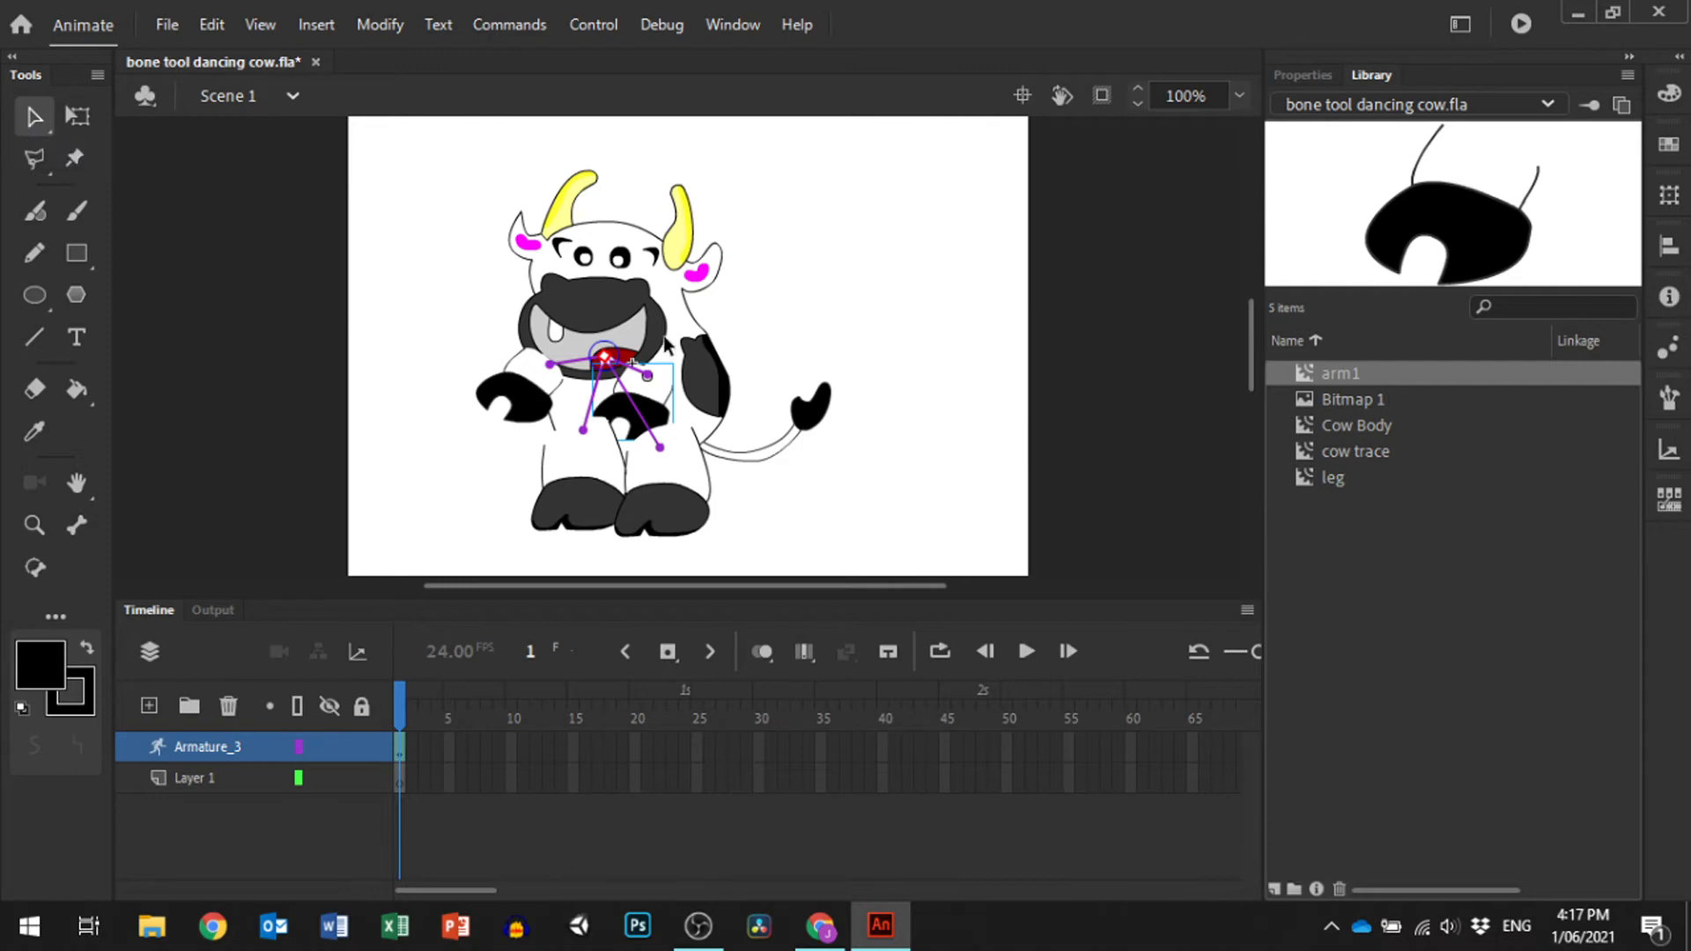
left_click_drag(656, 421, 690, 396)
left_click(565, 491)
mouse_move(537, 518)
left_mouse_down()
mouse_move(519, 512)
mouse_move(533, 525)
mouse_move(546, 498)
mouse_move(503, 511)
mouse_move(551, 487)
left_mouse_up()
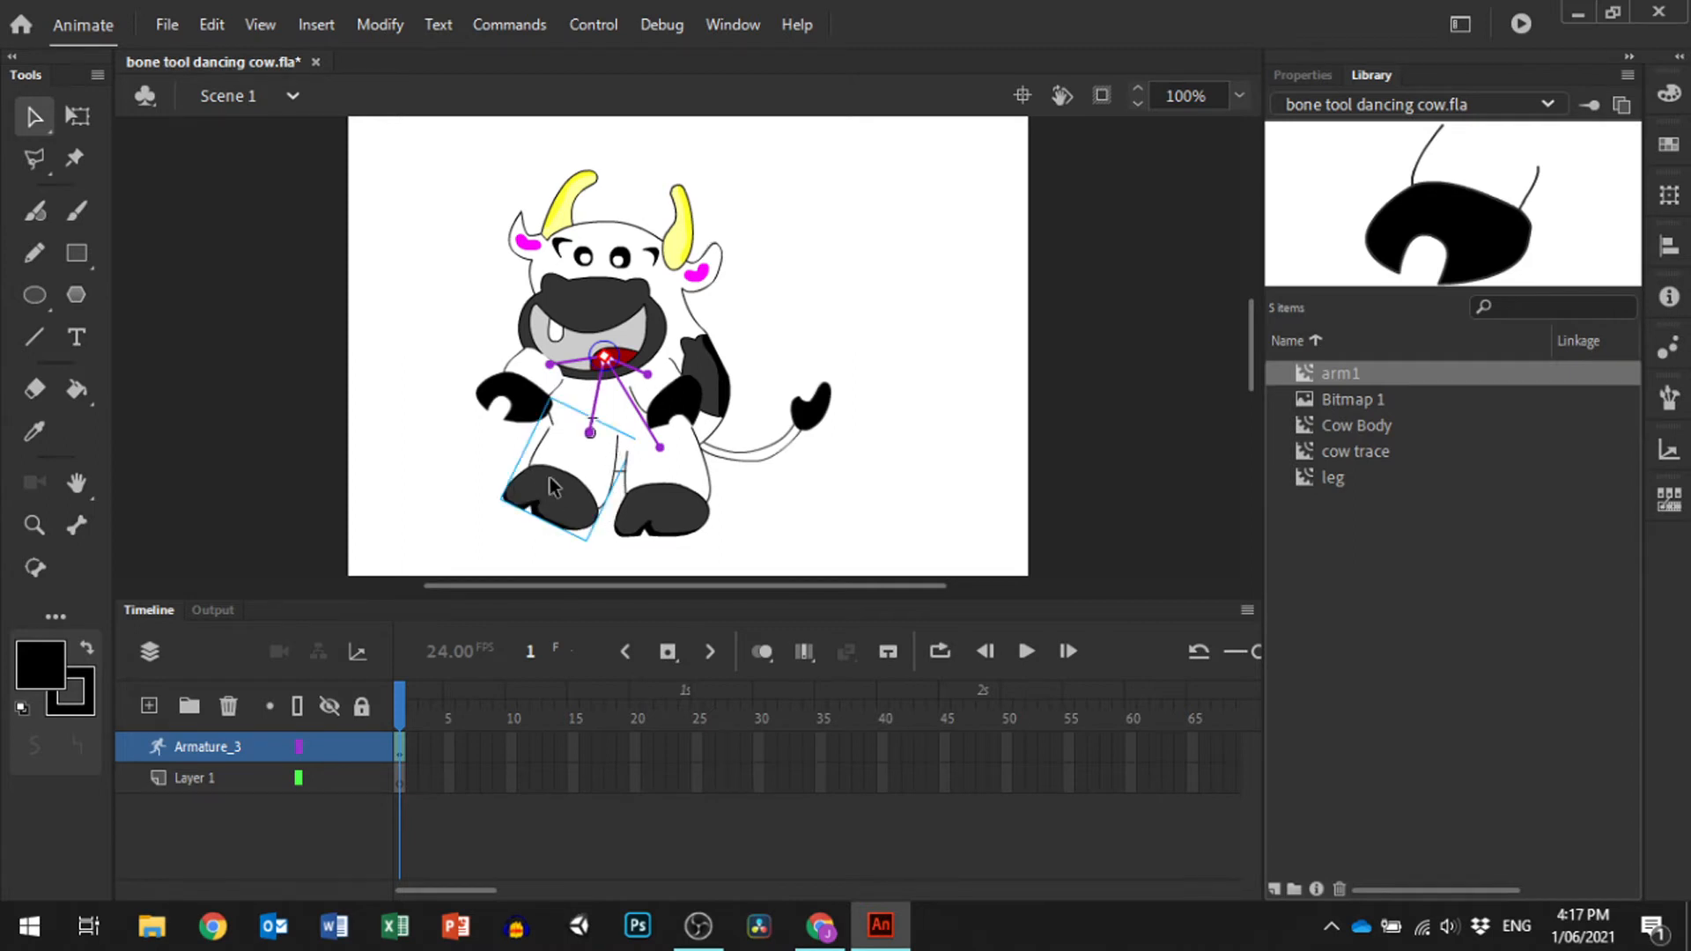
Send the cow's left-hand arm and left-hand leg behind the body in the stacking order.
left_click(509, 398)
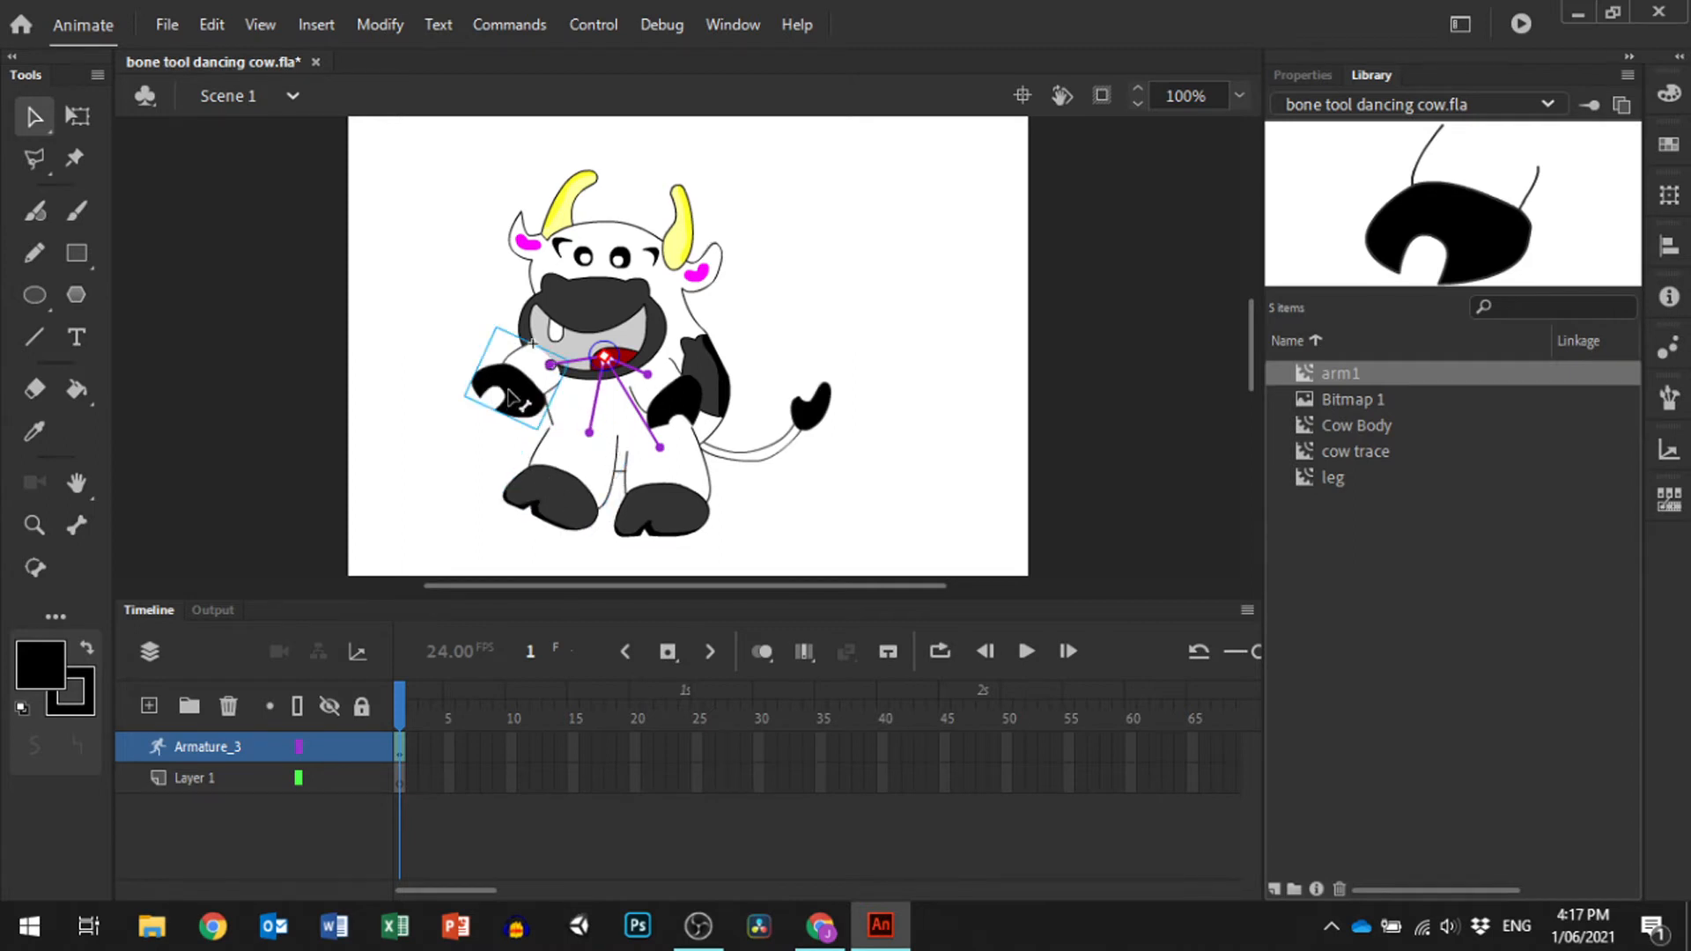
right_click(510, 393)
mouse_move(801, 455)
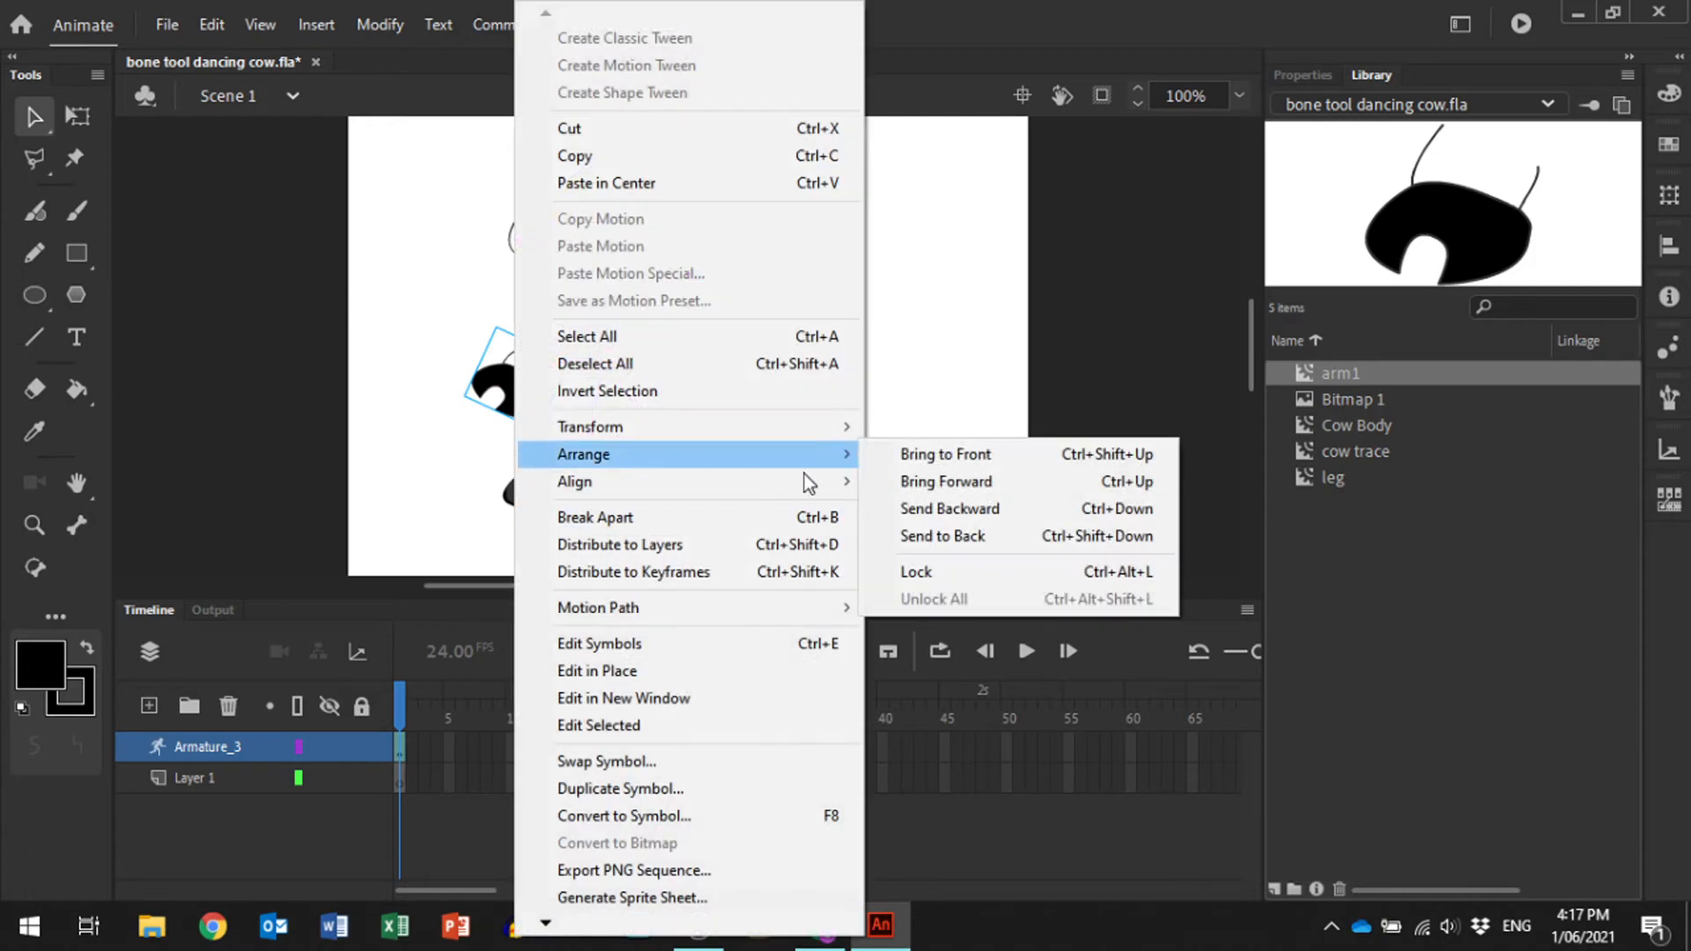
left_click(953, 520)
right_click(562, 506)
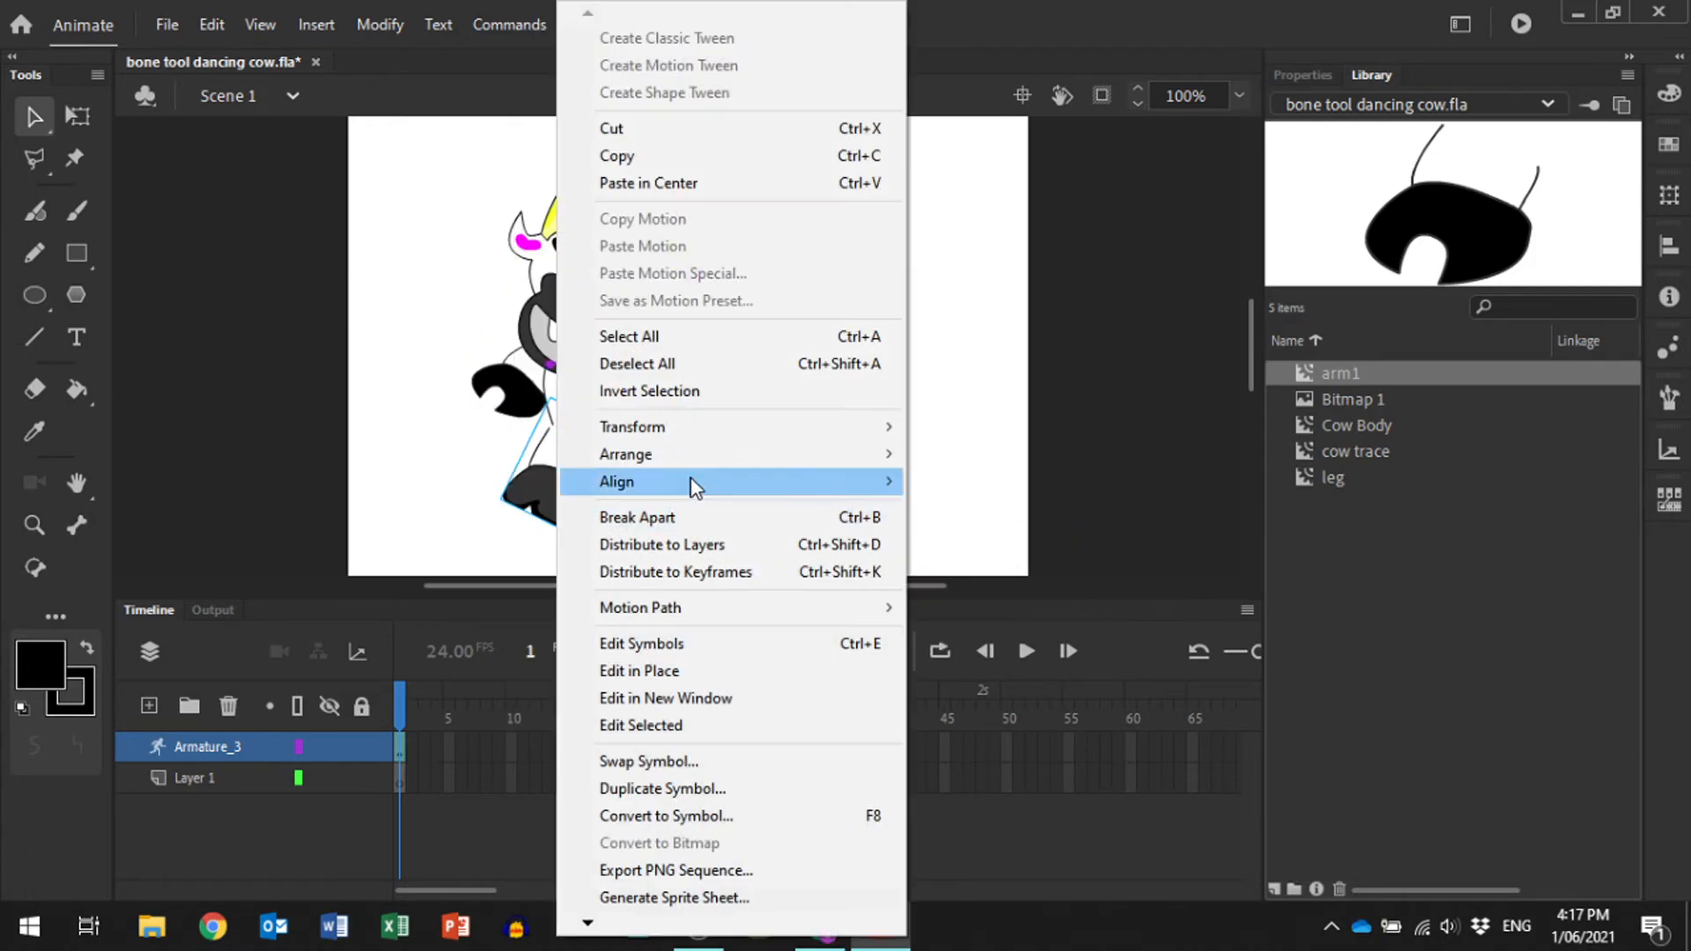
mouse_move(736, 461)
left_click(1012, 538)
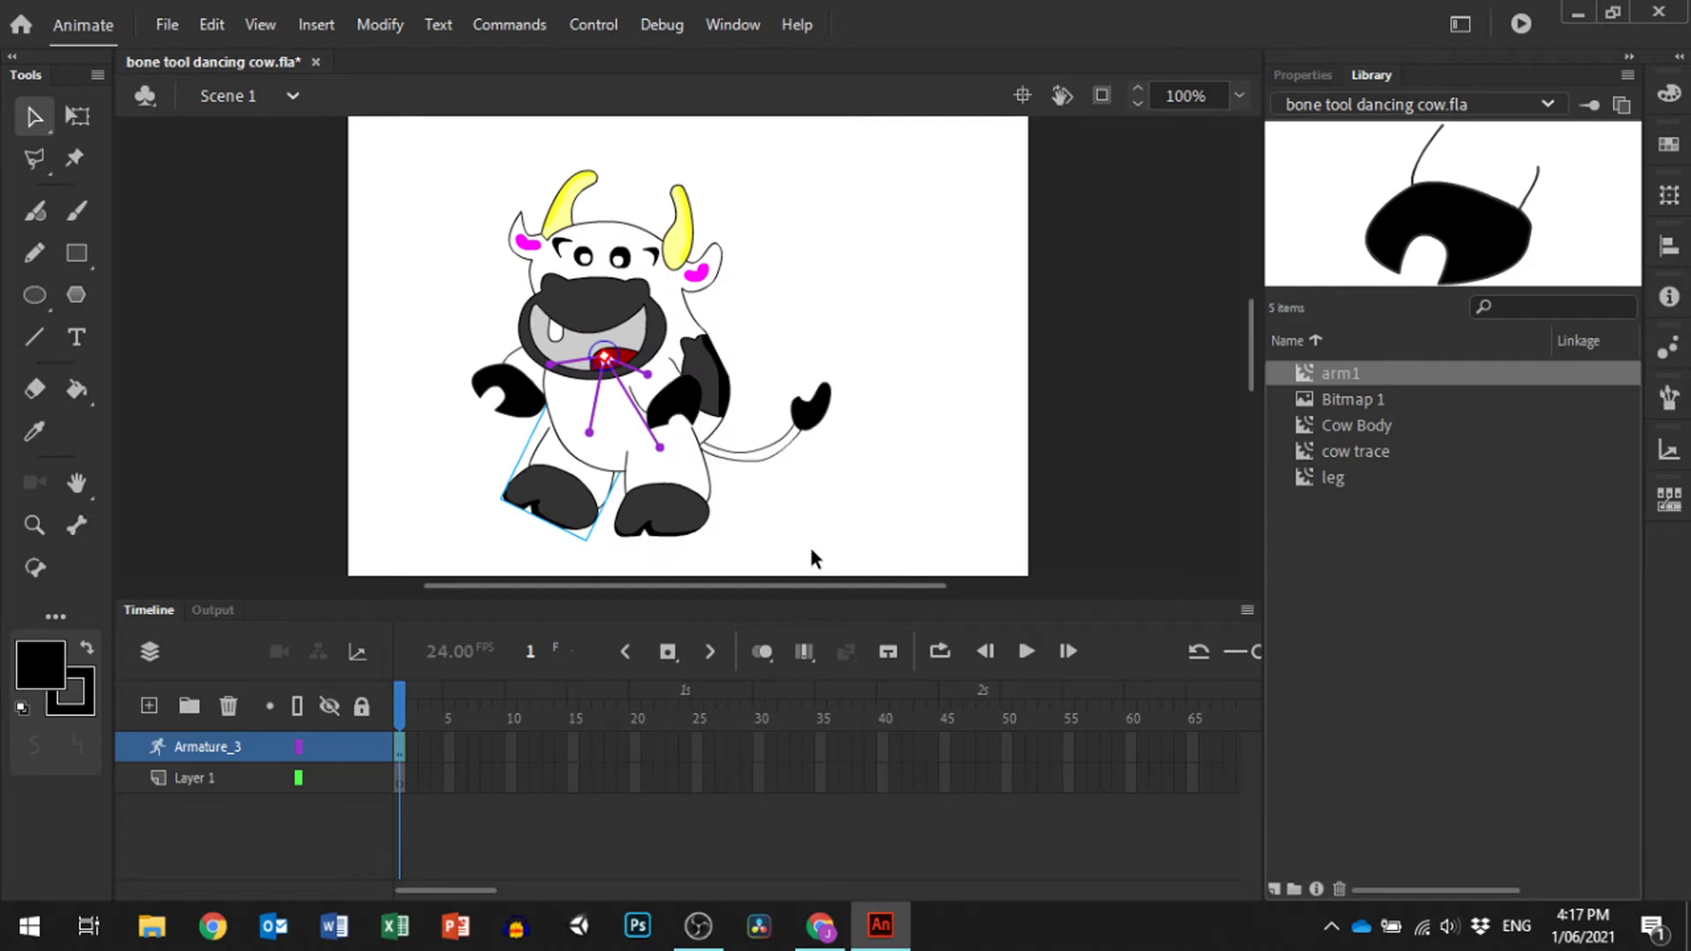
Bring the cow's right-hand arm to the front of the stacking order.
right_click(684, 403)
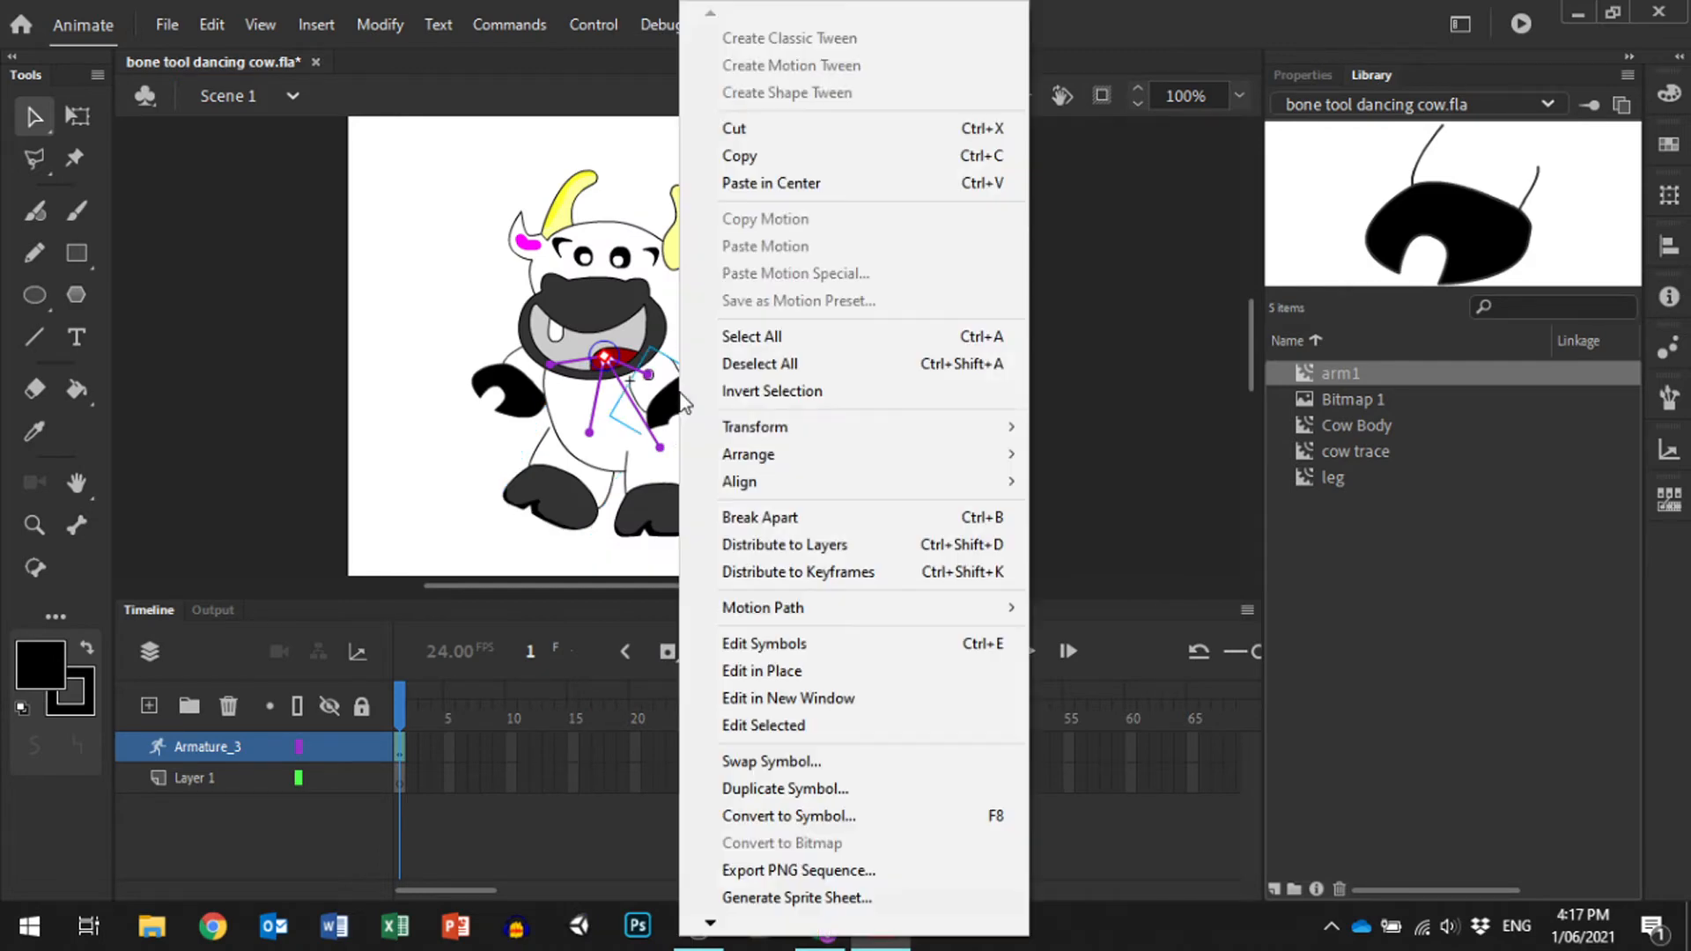
mouse_move(766, 454)
left_click(1079, 454)
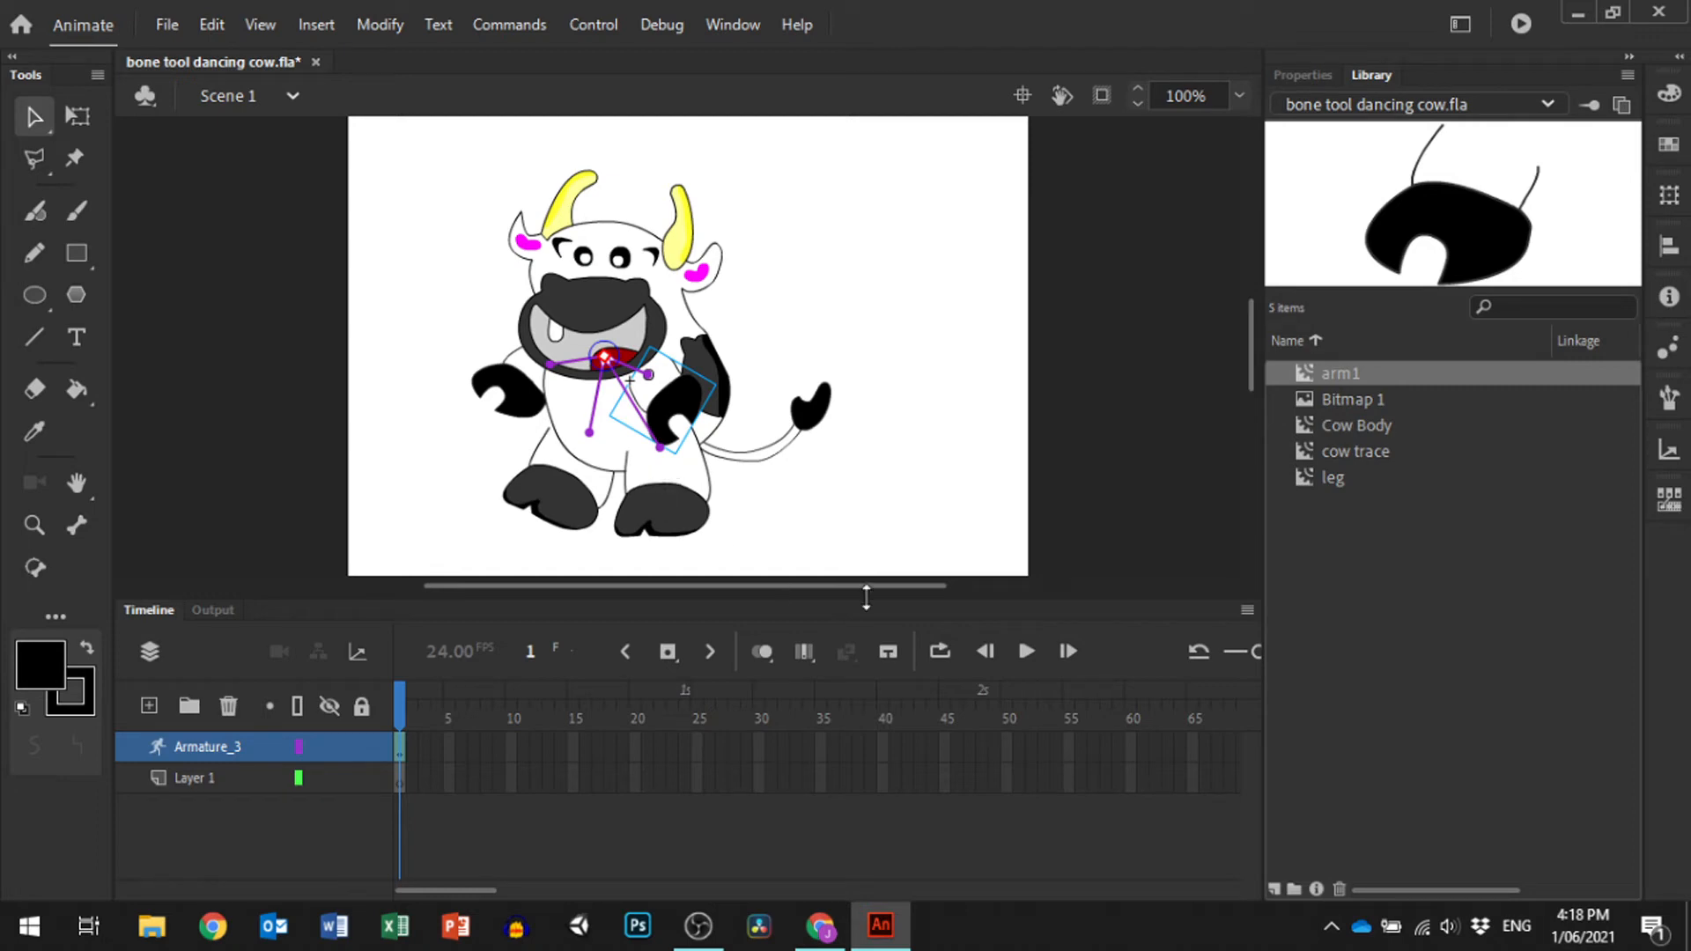
Extend both the Armature_3 layer and Layer 1 to frame 50 by inserting frames.
left_click(1007, 736)
right_click(1006, 736)
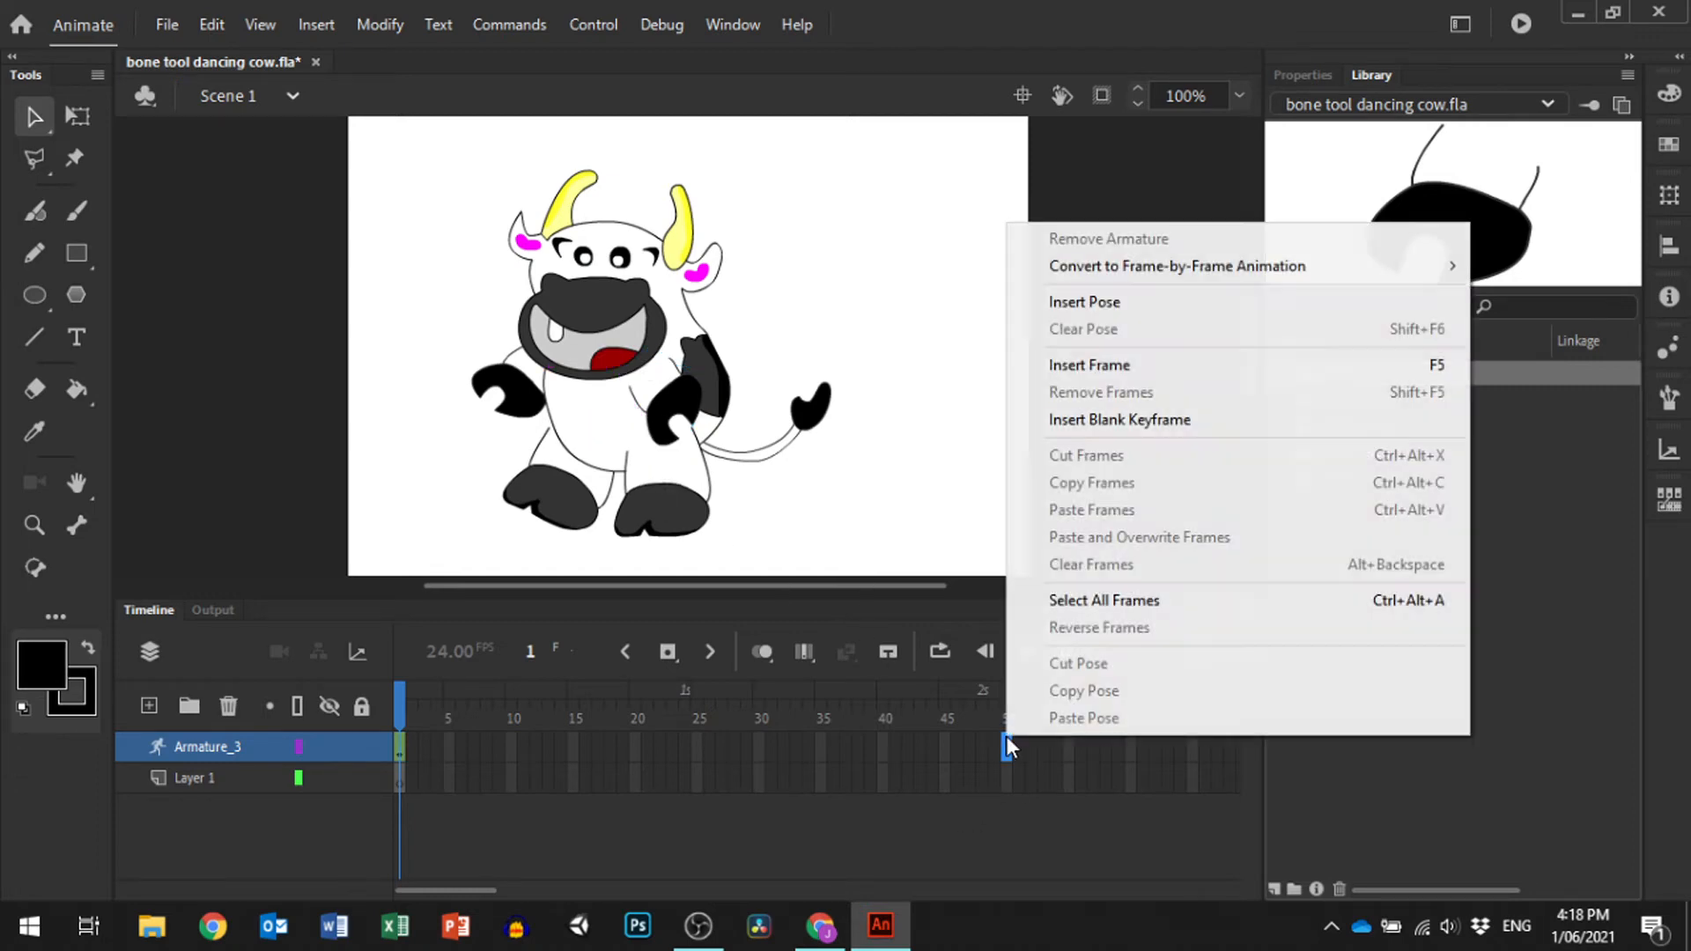
left_click(1089, 365)
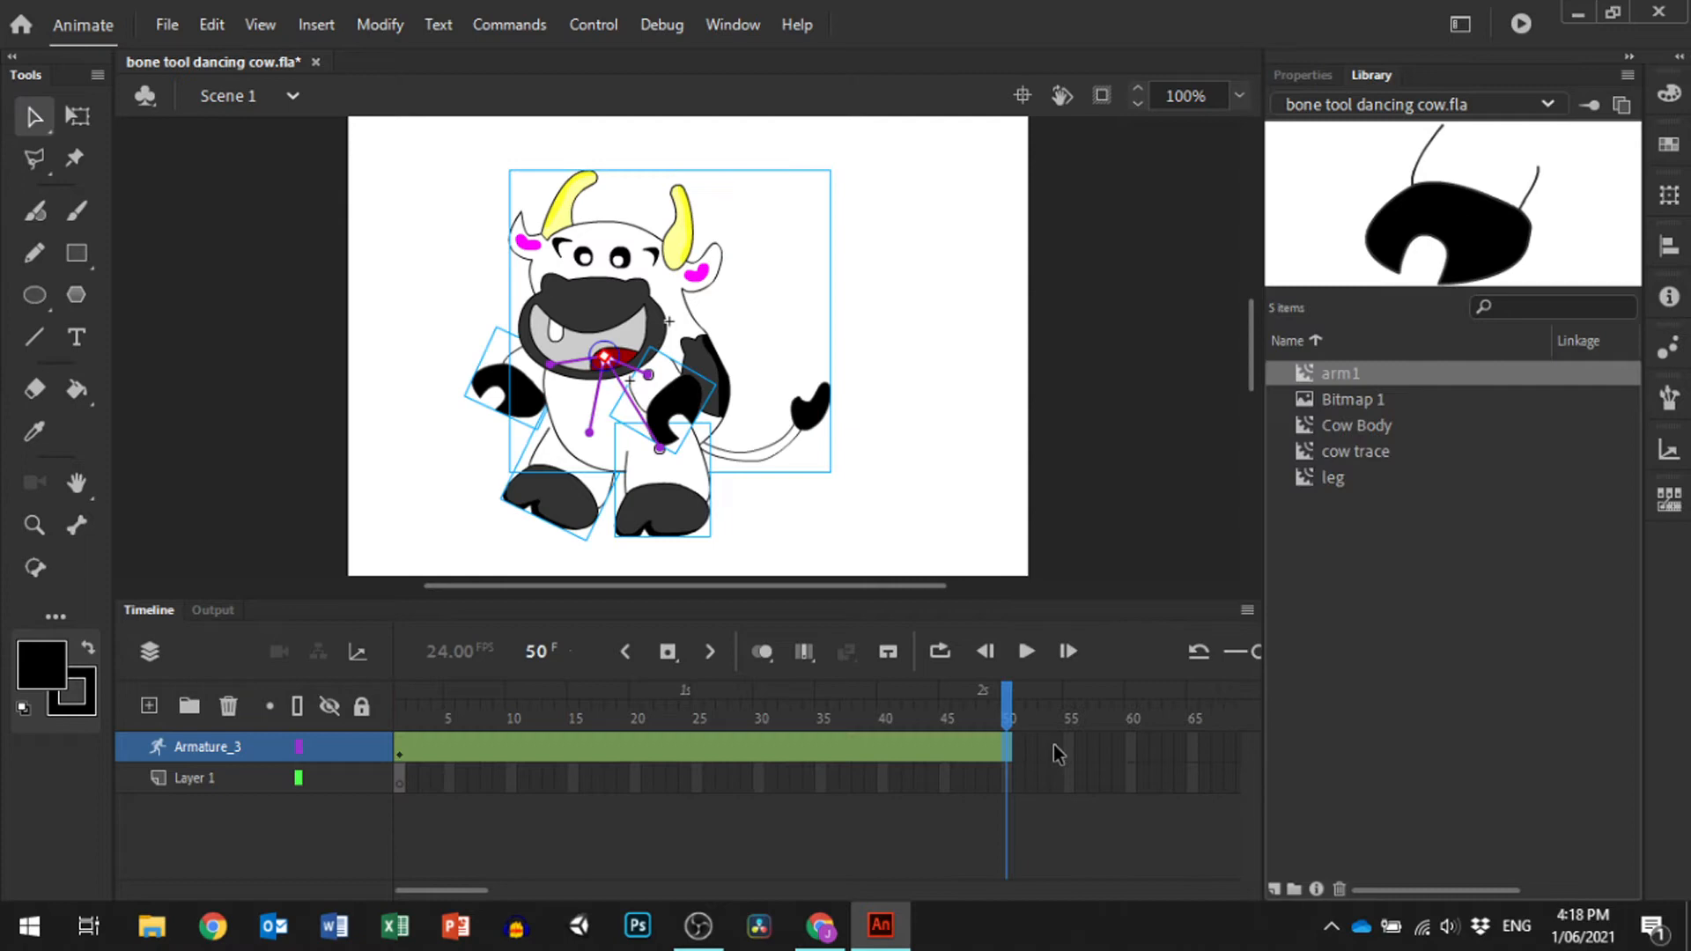
right_click(1007, 777)
left_click(1101, 170)
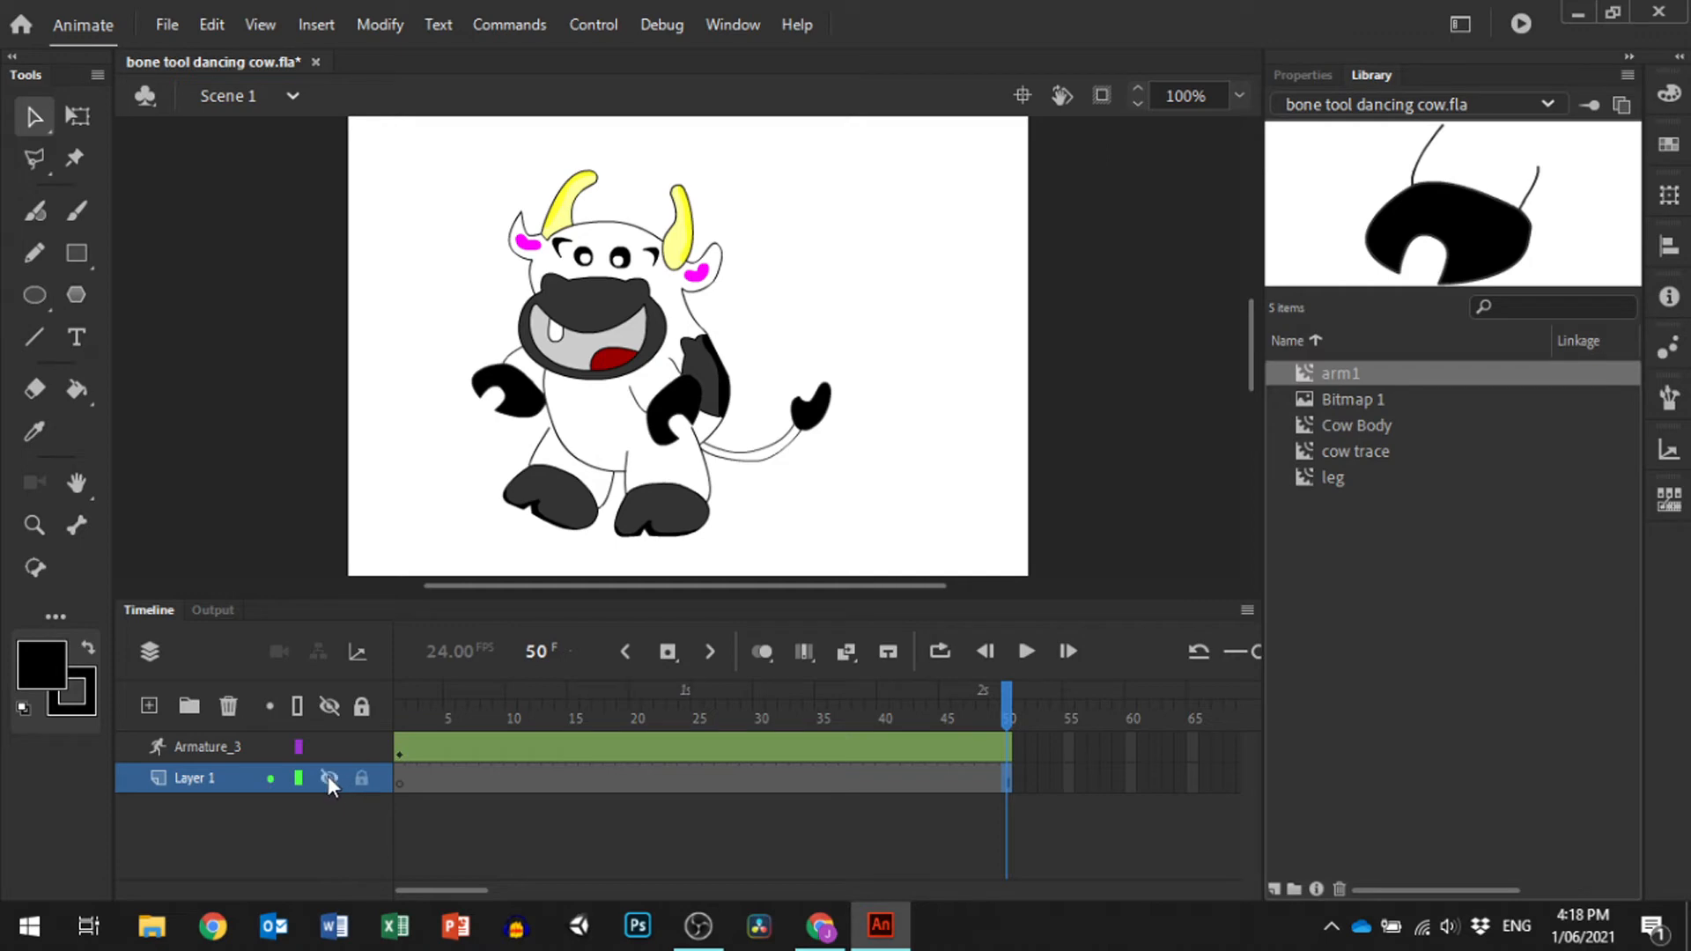
left_click(399, 747)
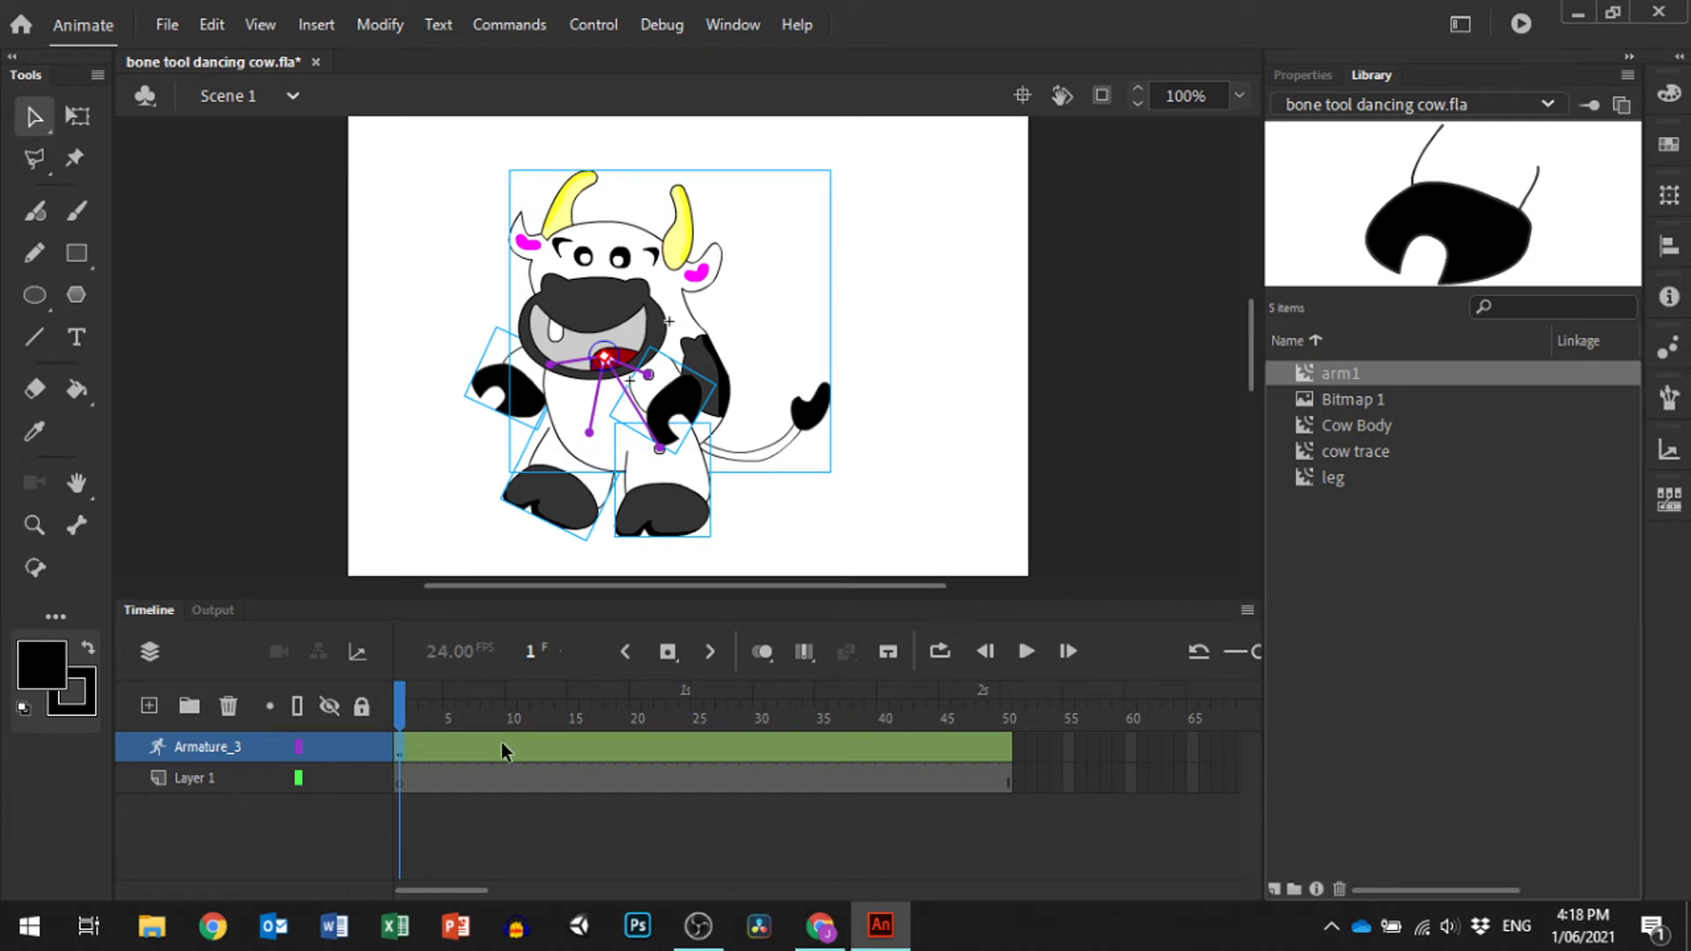
right_click(401, 756)
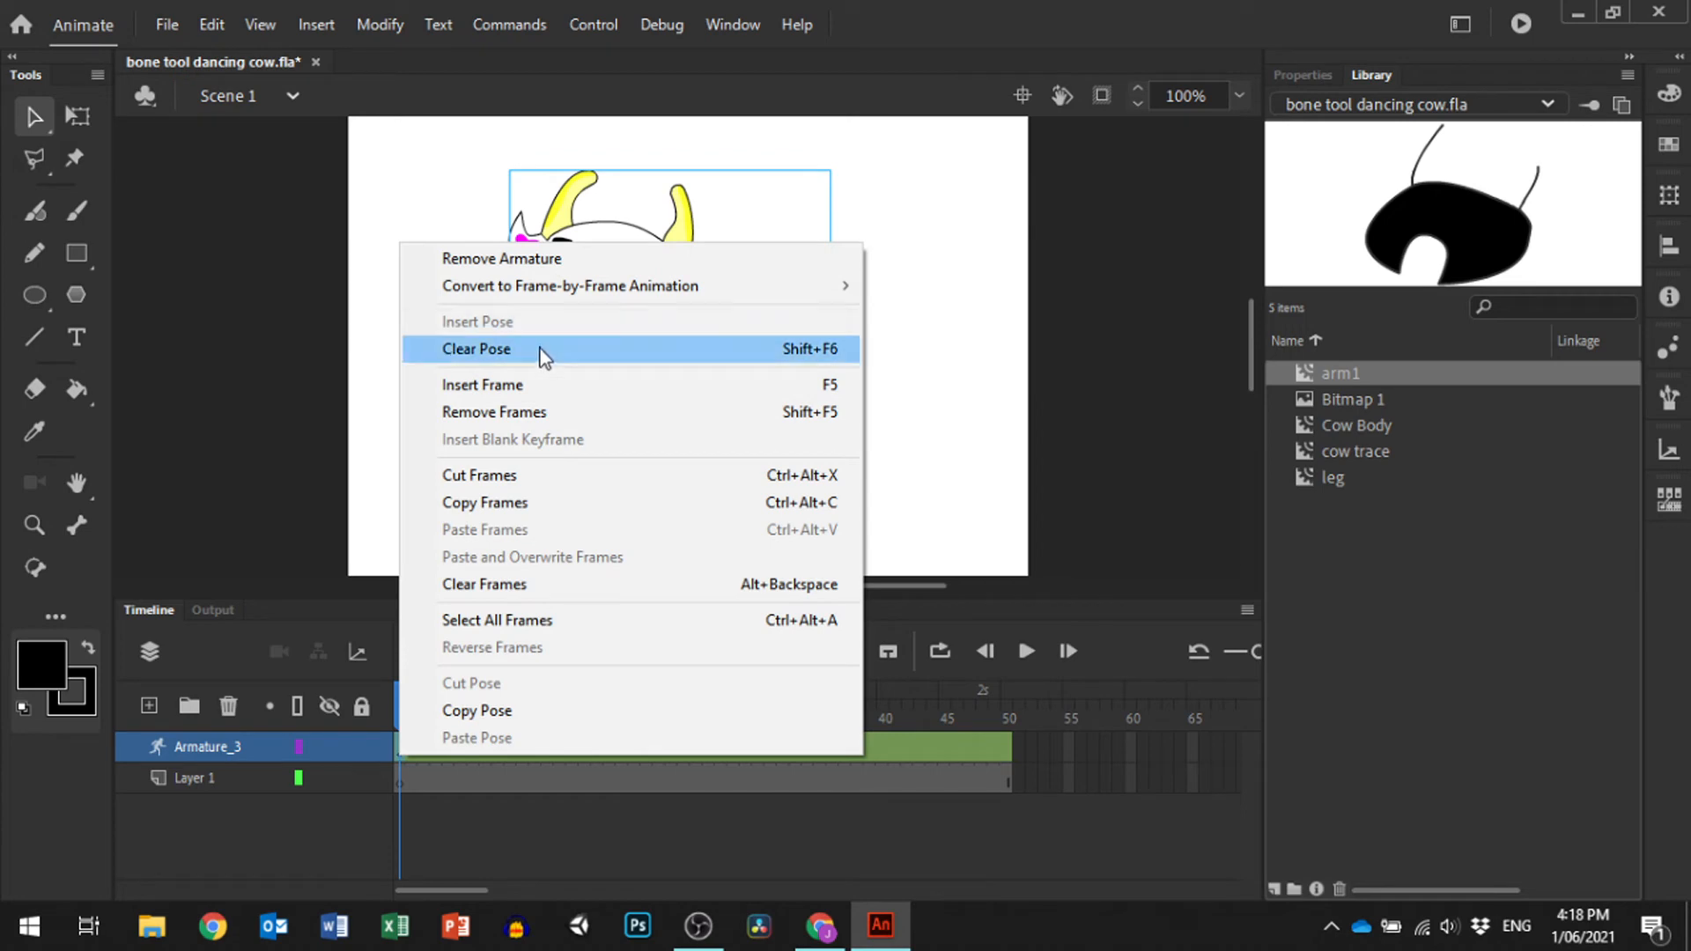
mouse_move(551, 294)
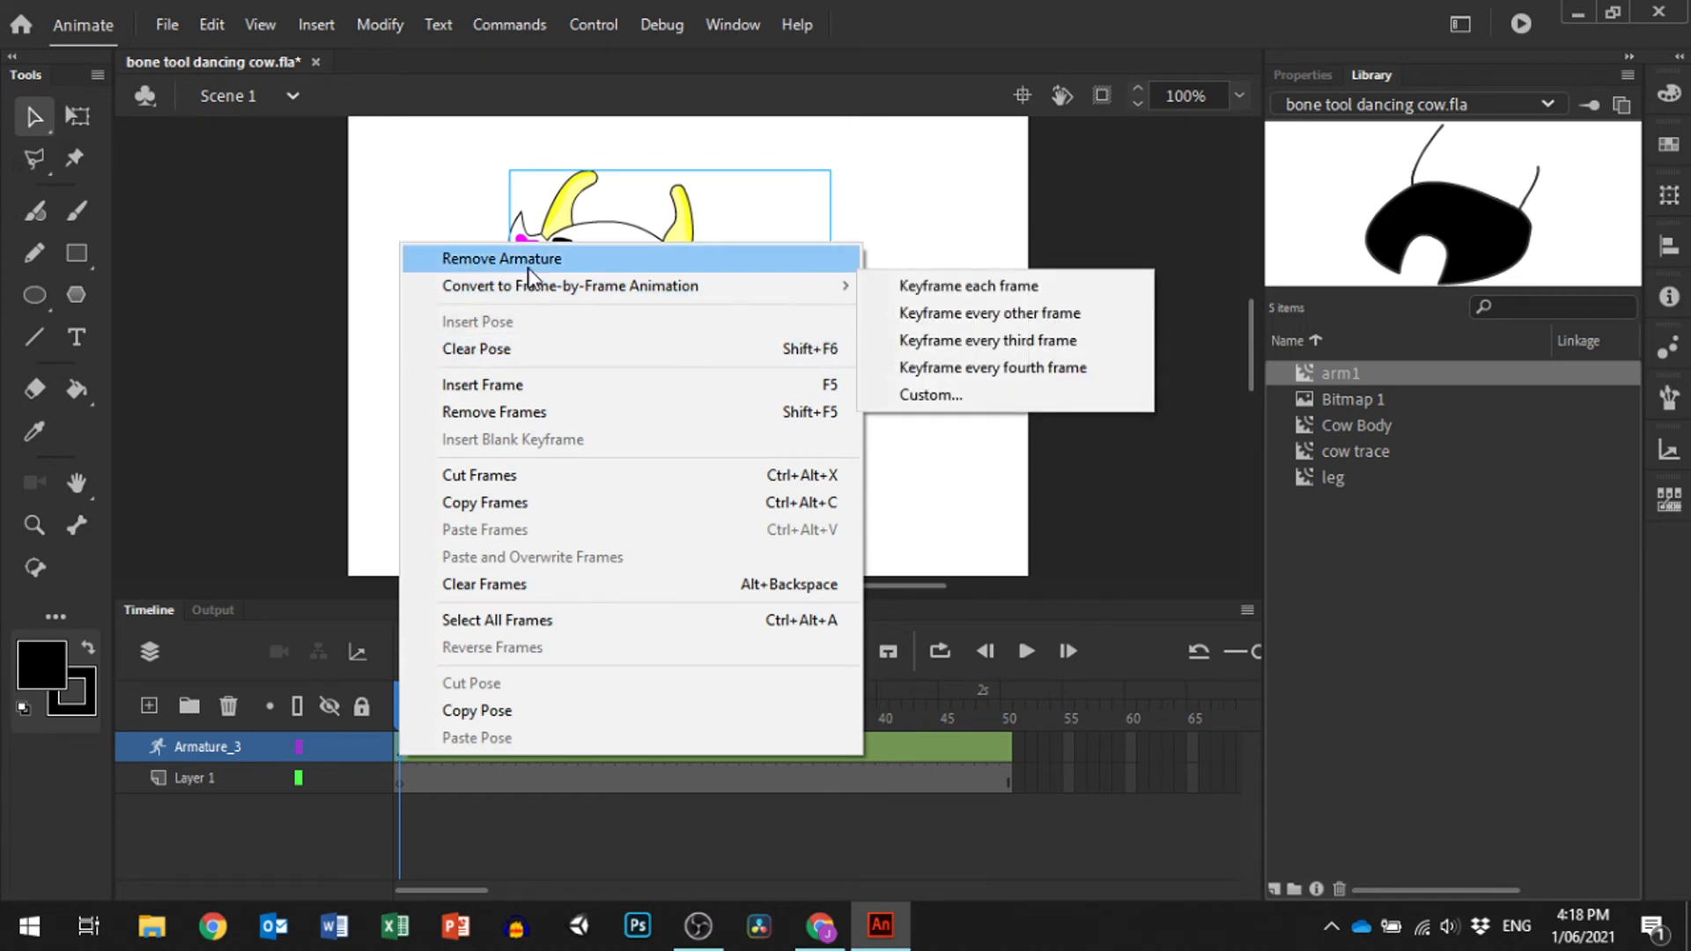
left_click(333, 571)
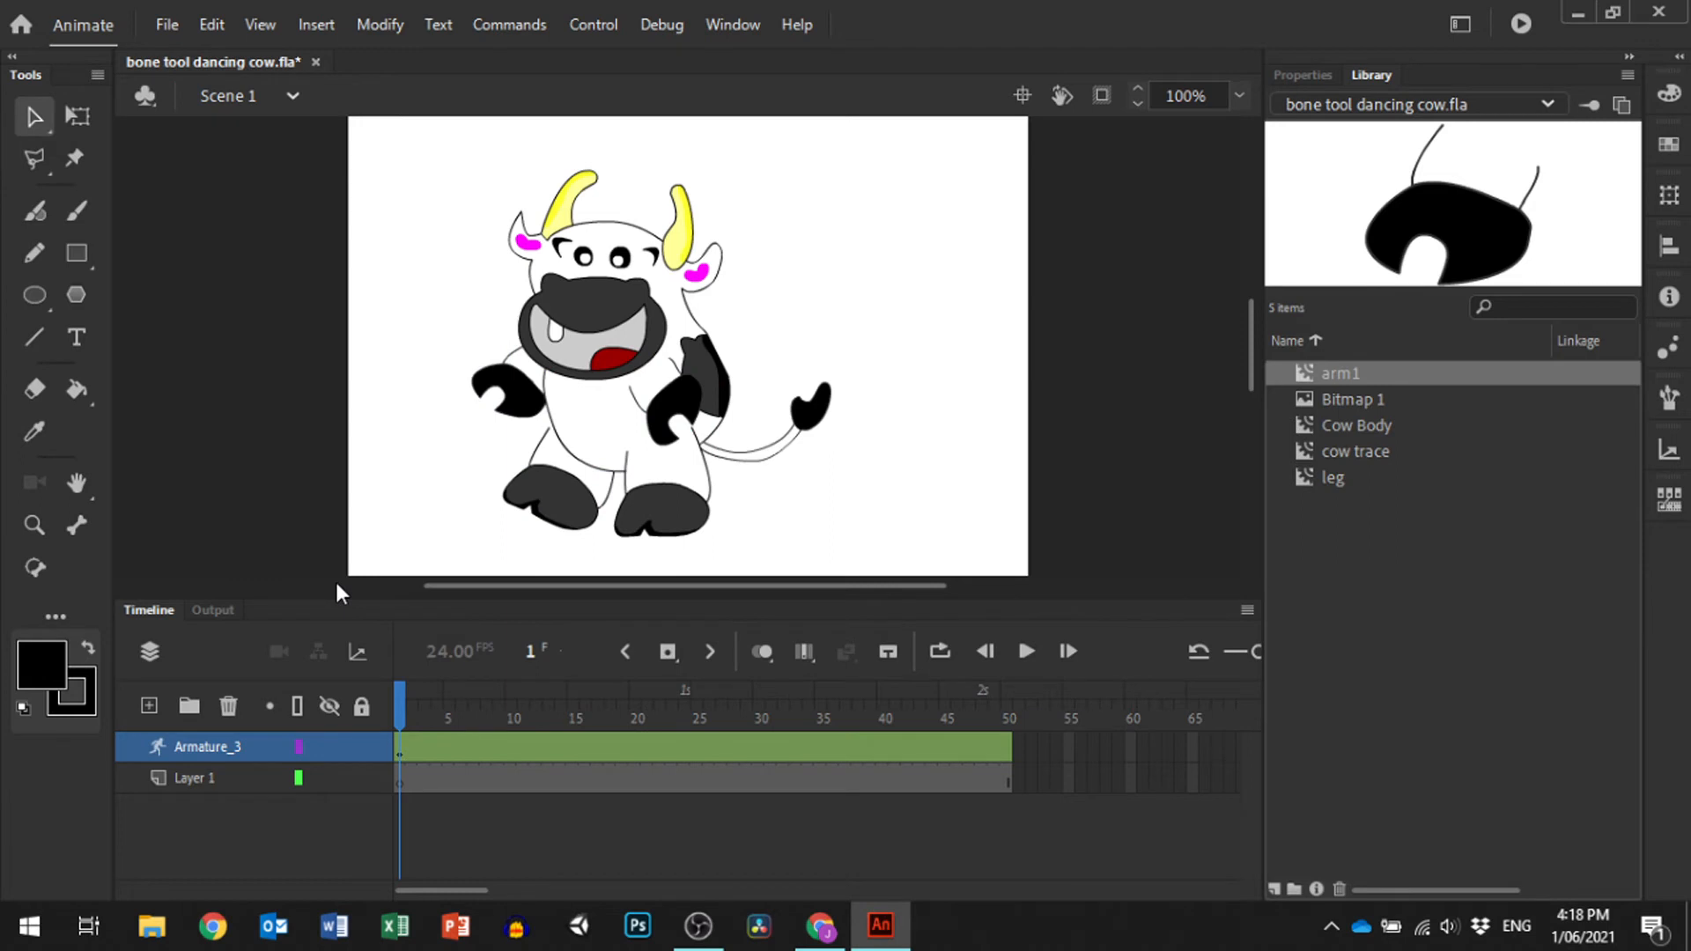
Pose the cow at frame 10: raise the left-hand arm slightly, swing the left-hand leg outward, and swing the right-hand arm and leg inward.
left_click(510, 743)
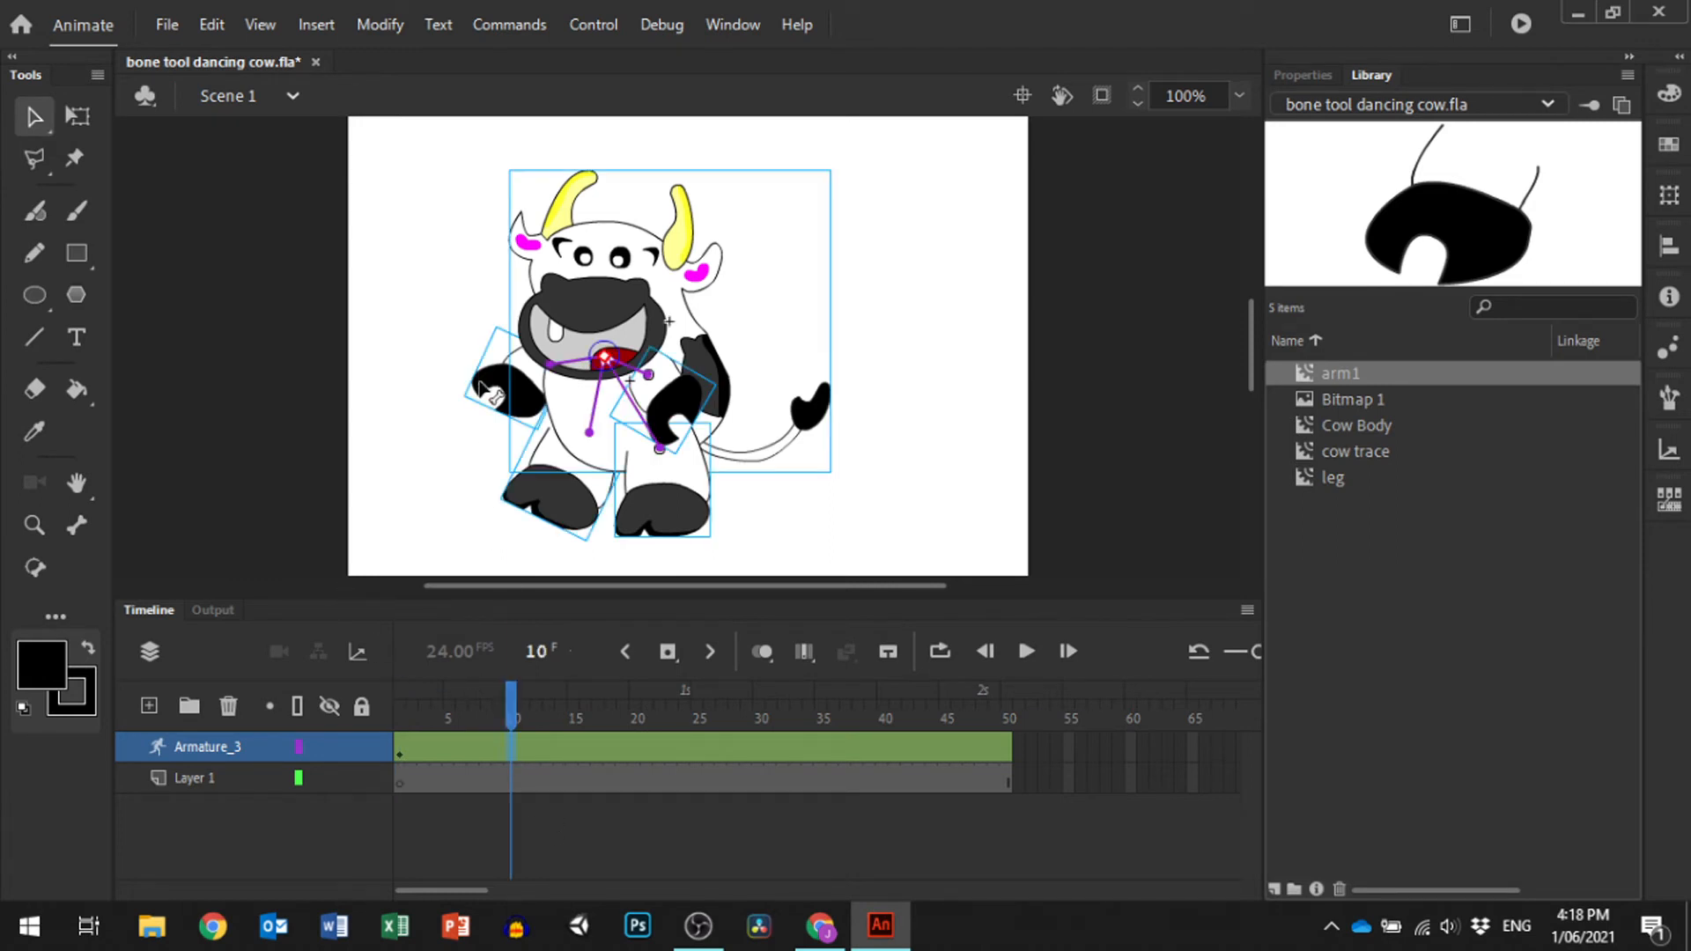
left_click_drag(482, 379, 476, 370)
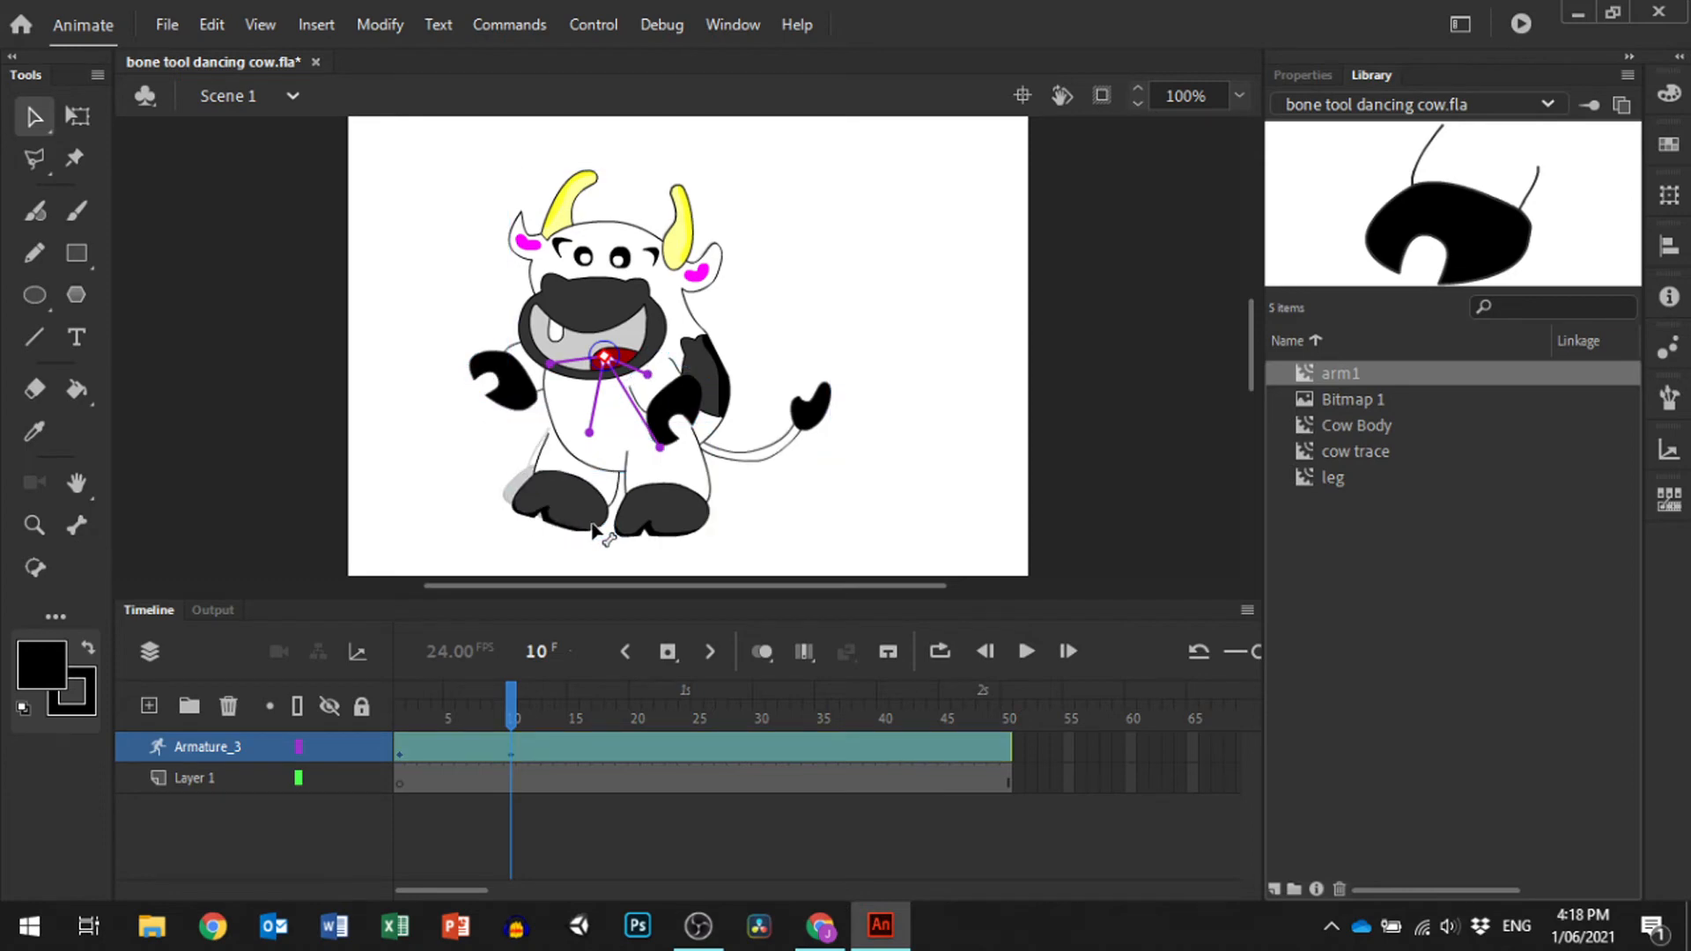
left_click_drag(574, 528, 523, 495)
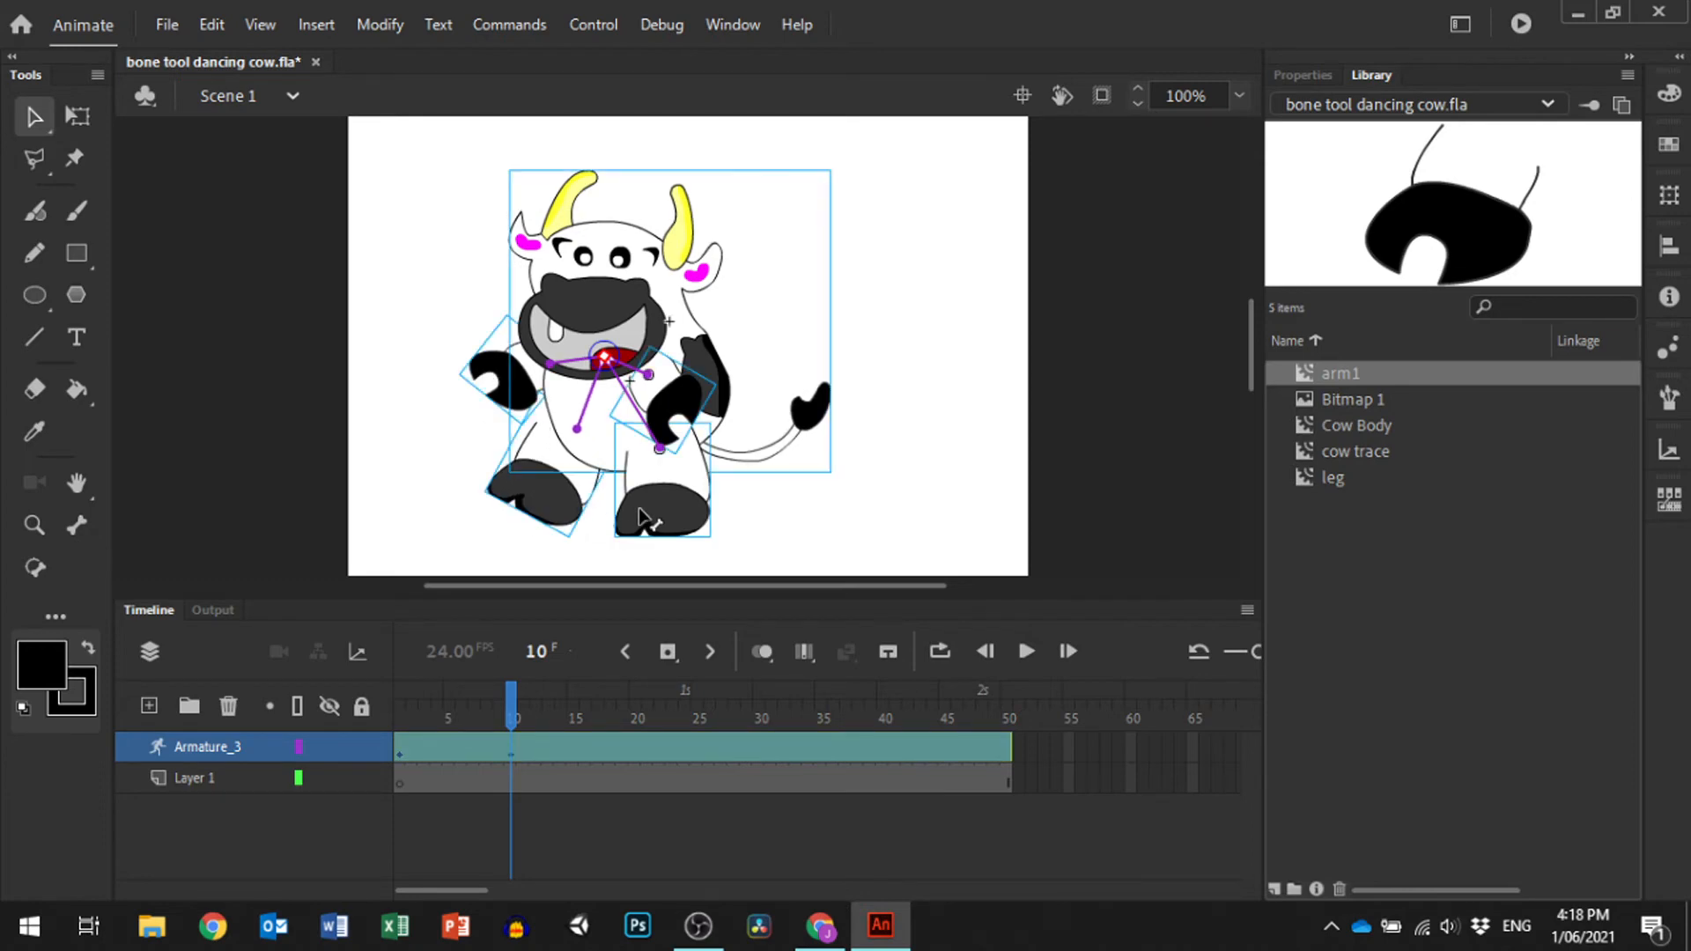
left_click_drag(651, 518, 631, 523)
left_click_drag(673, 430, 663, 418)
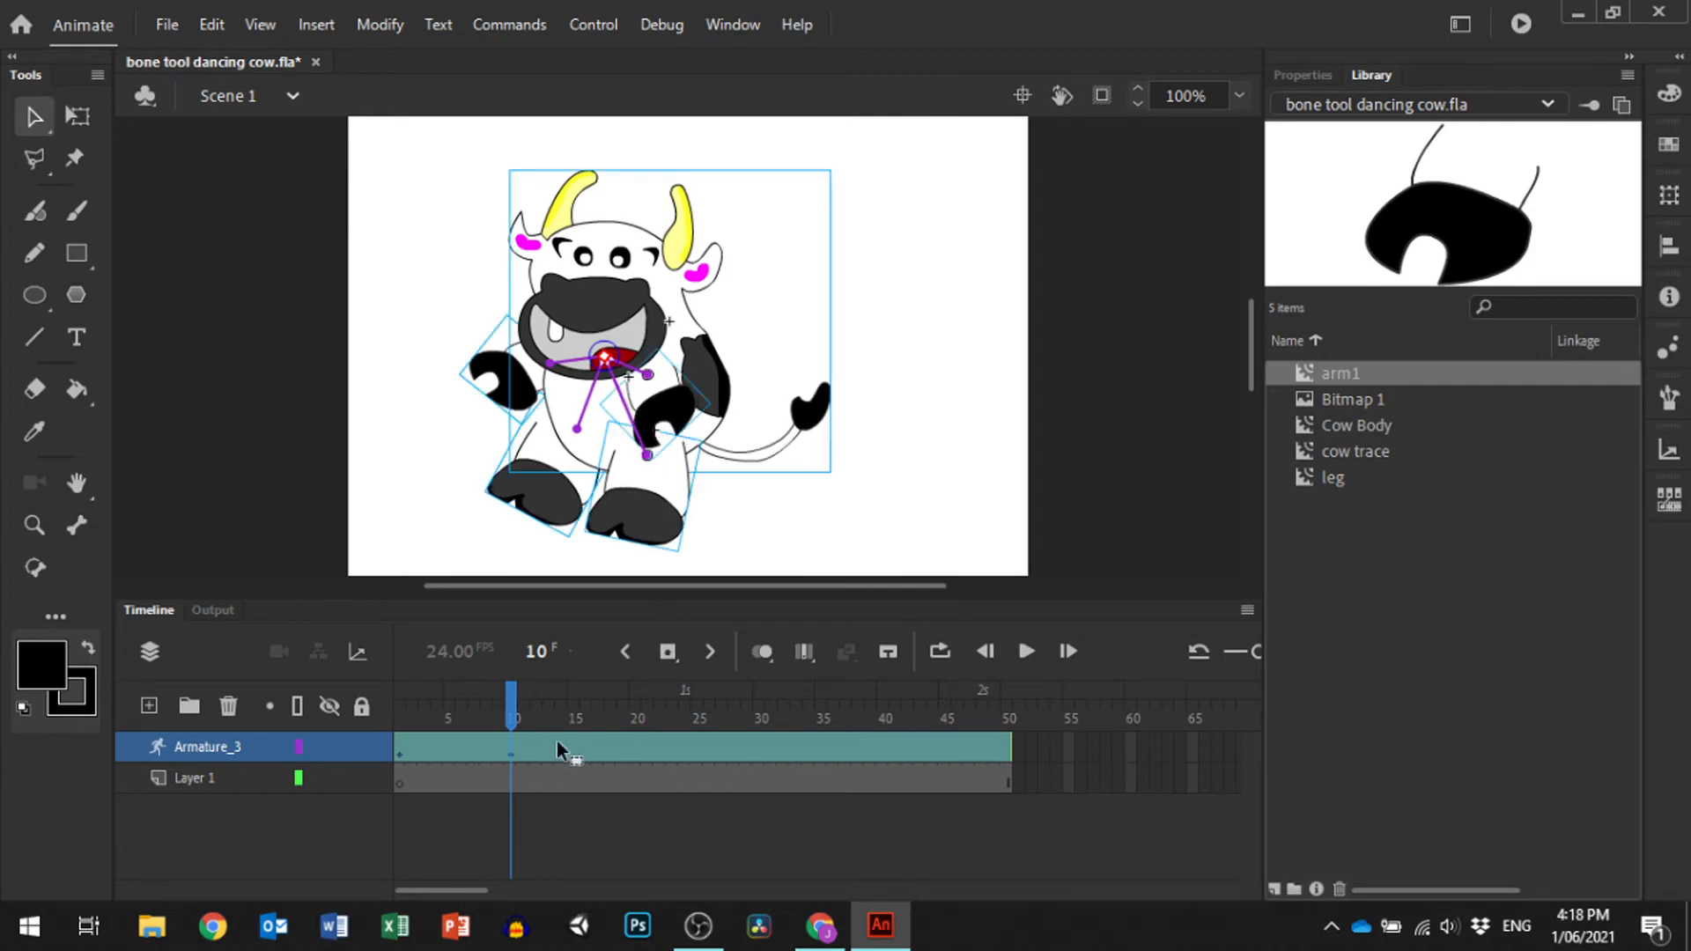
Pose the cow at frame 20 with the right-hand arm and leg swung outward and the left-hand arm and leg raised outward.
left_click(634, 745)
left_click_drag(680, 425, 704, 402)
left_click_drag(674, 526, 698, 522)
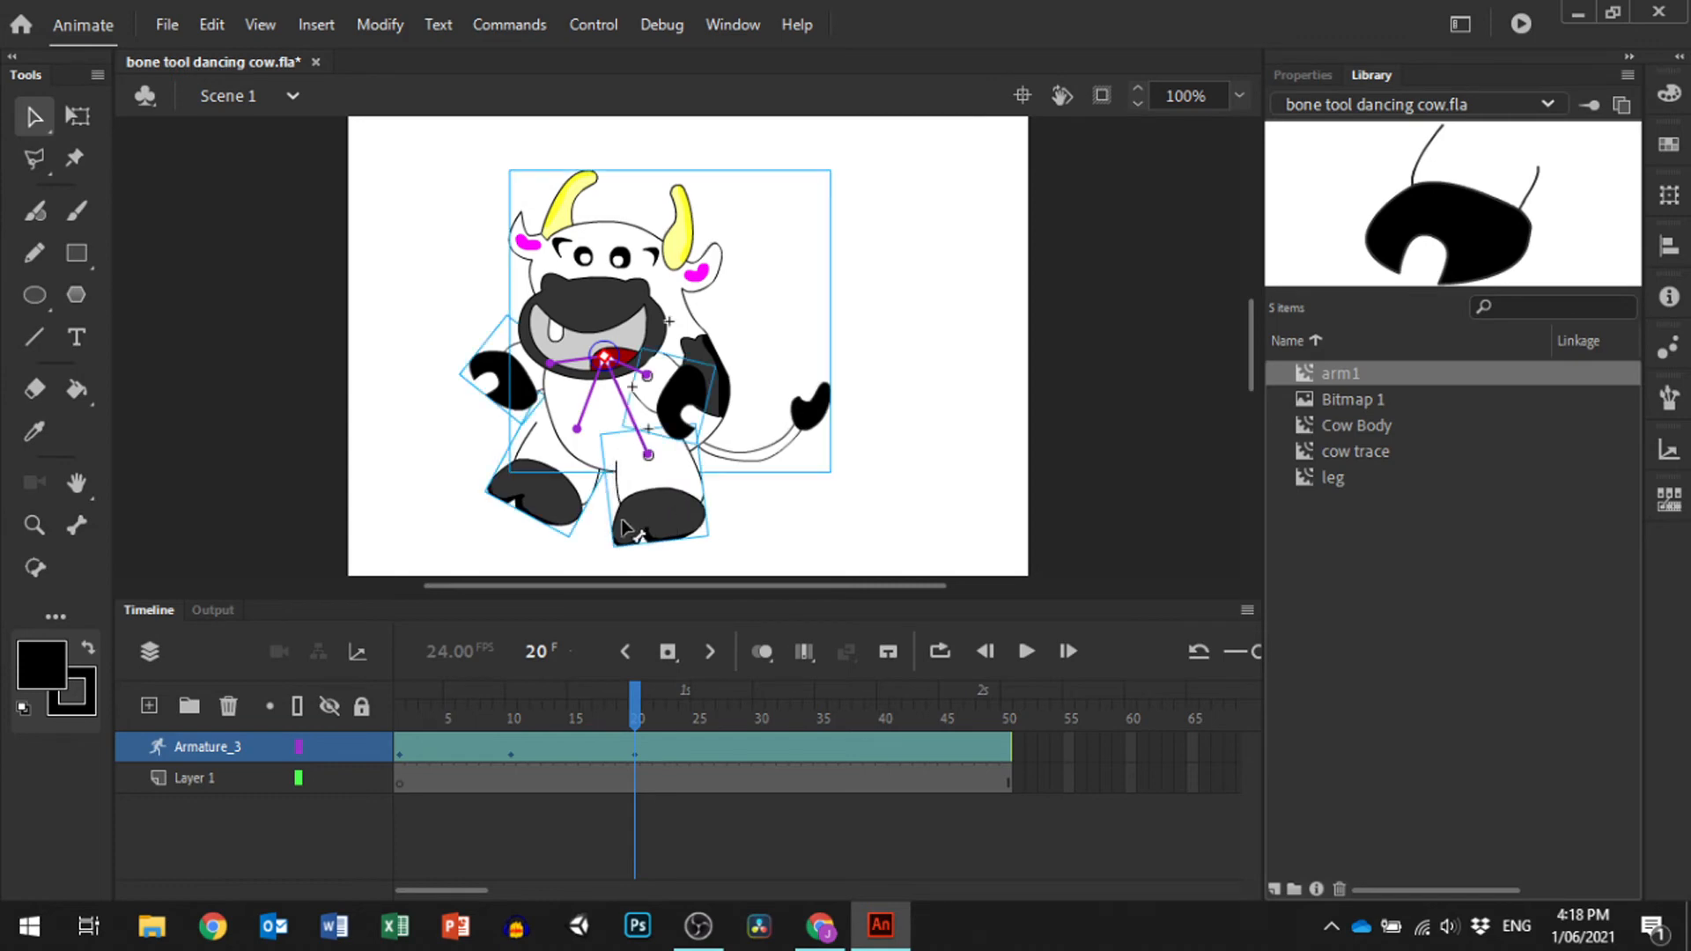
left_click_drag(555, 509, 527, 486)
left_click(558, 494)
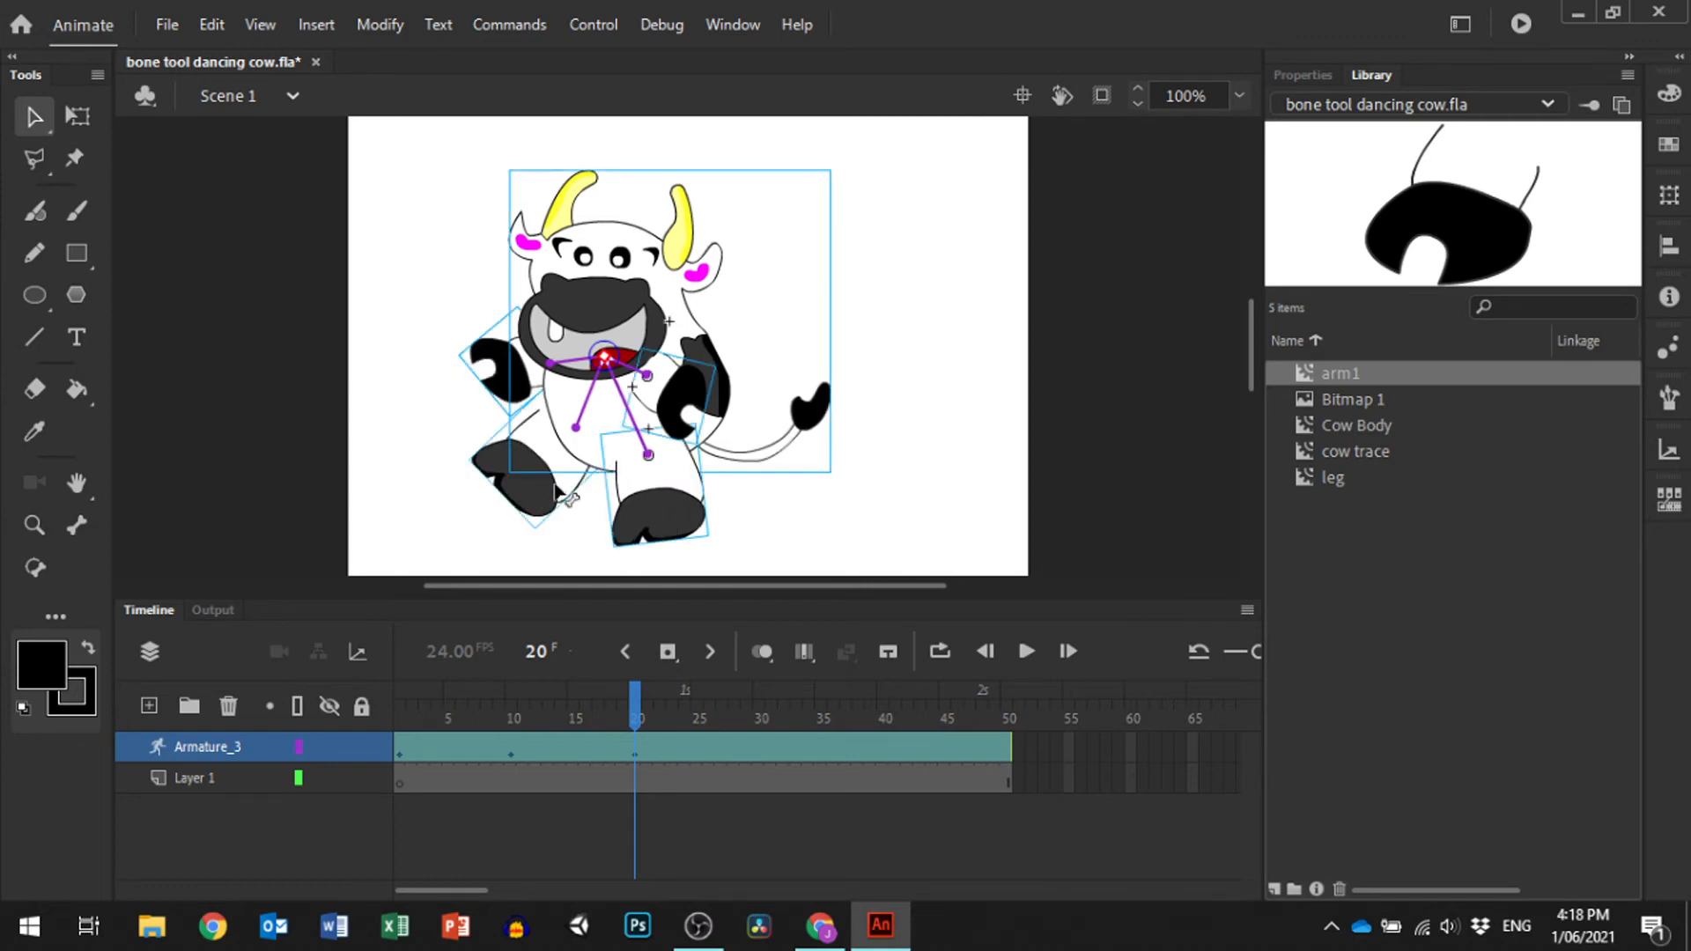
Pose the cow at frame 31 by lowering the left-hand leg and the left-hand arm.
left_click(770, 716)
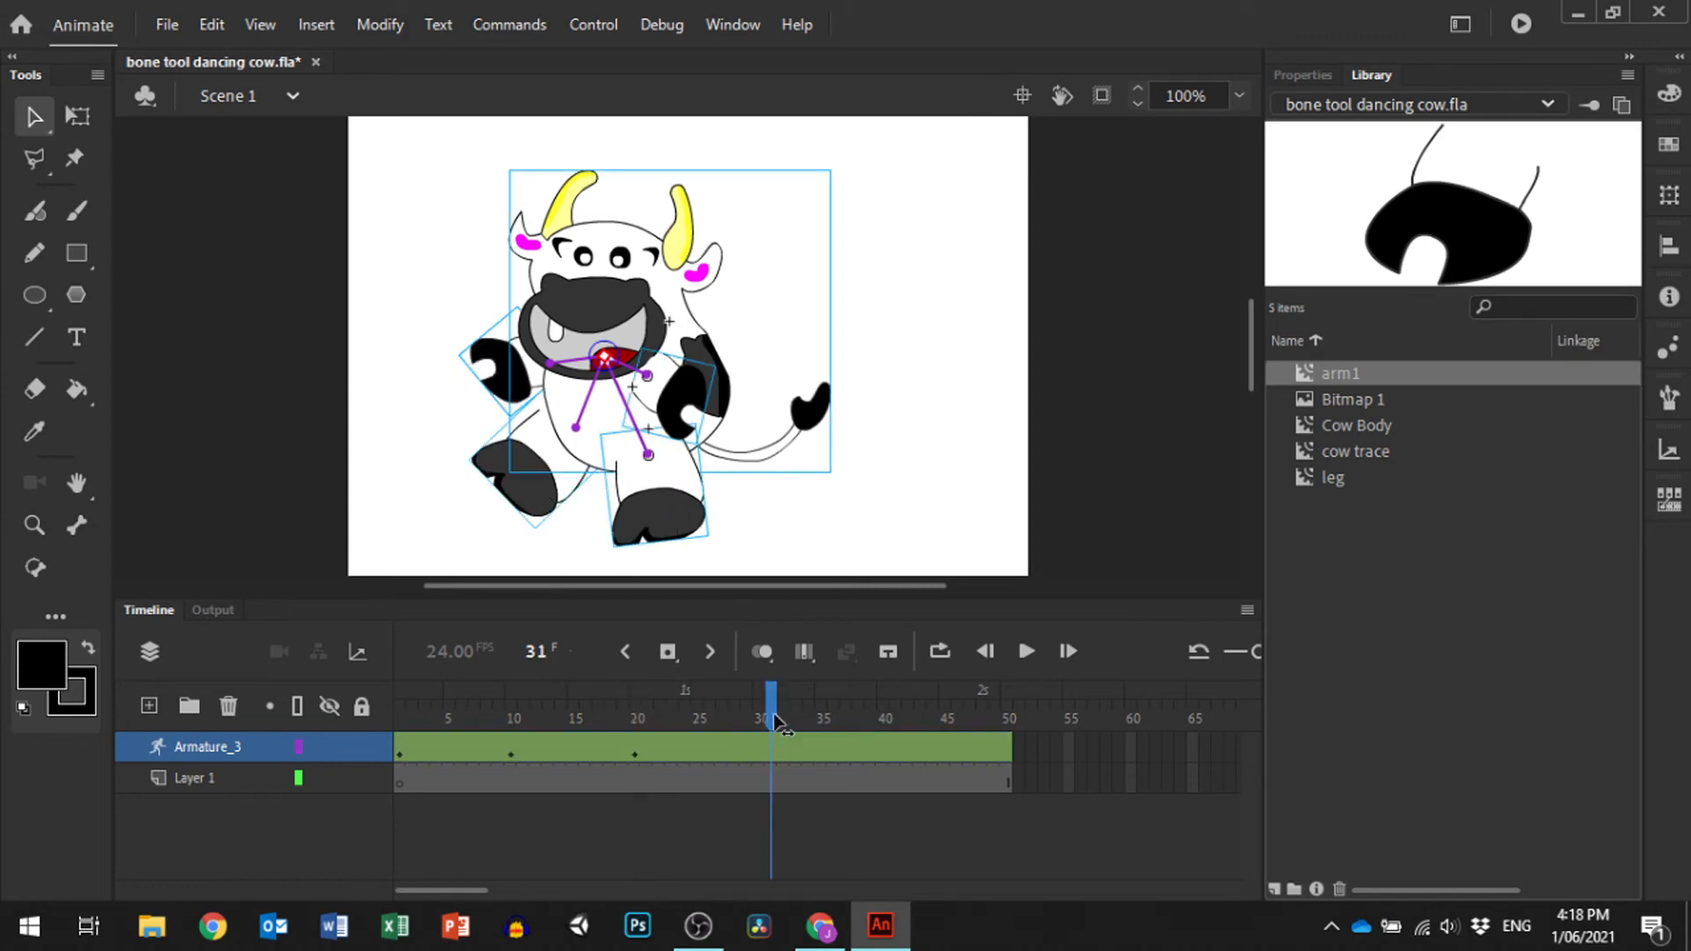
left_click_drag(520, 490, 537, 539)
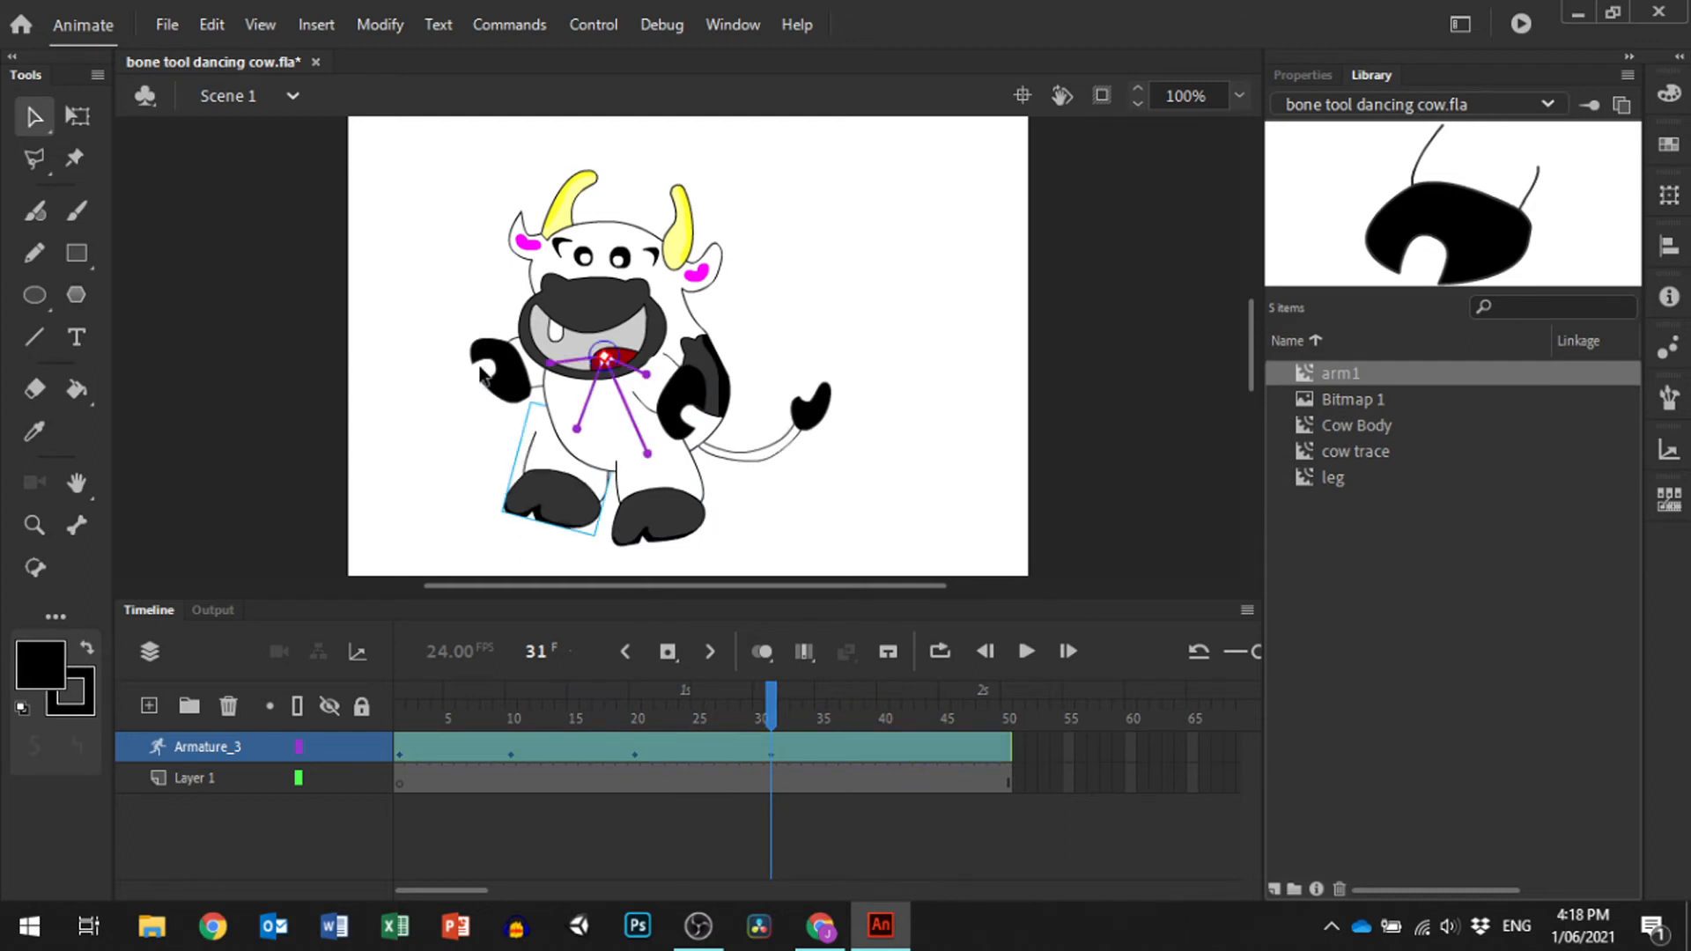
left_click_drag(490, 363, 500, 390)
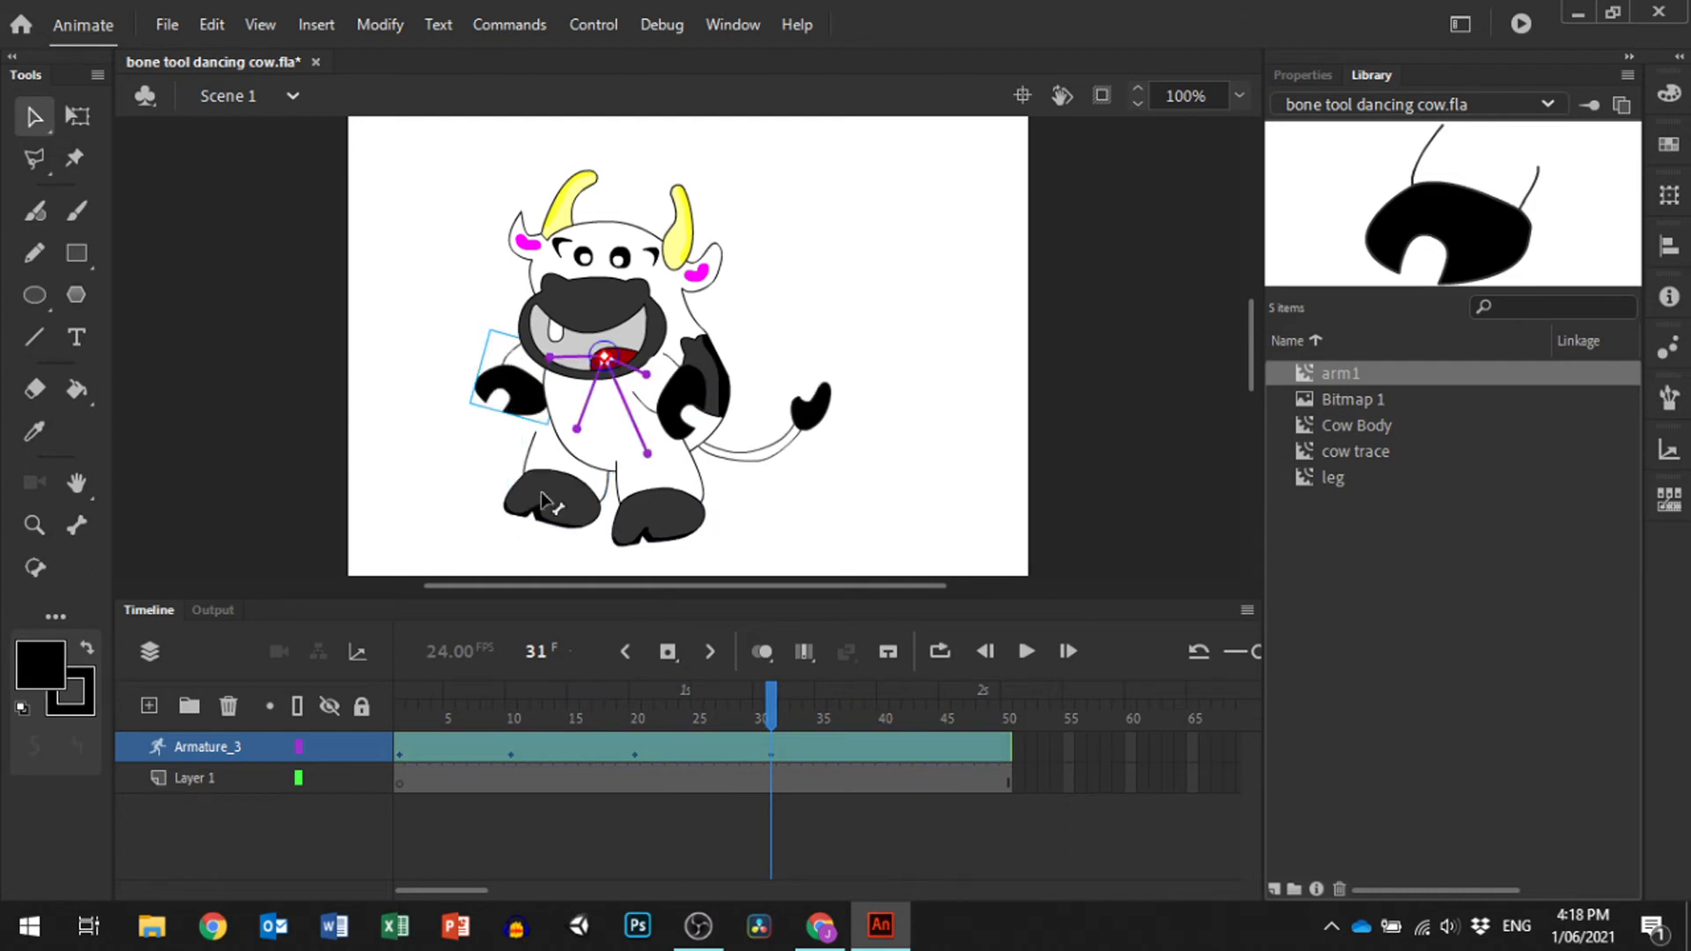
Pose the cow at frame 40 by swinging the left-hand leg and left-hand arm slightly inward toward the body.
left_click(879, 742)
left_click_drag(596, 507, 601, 524)
left_click_drag(529, 414, 517, 439)
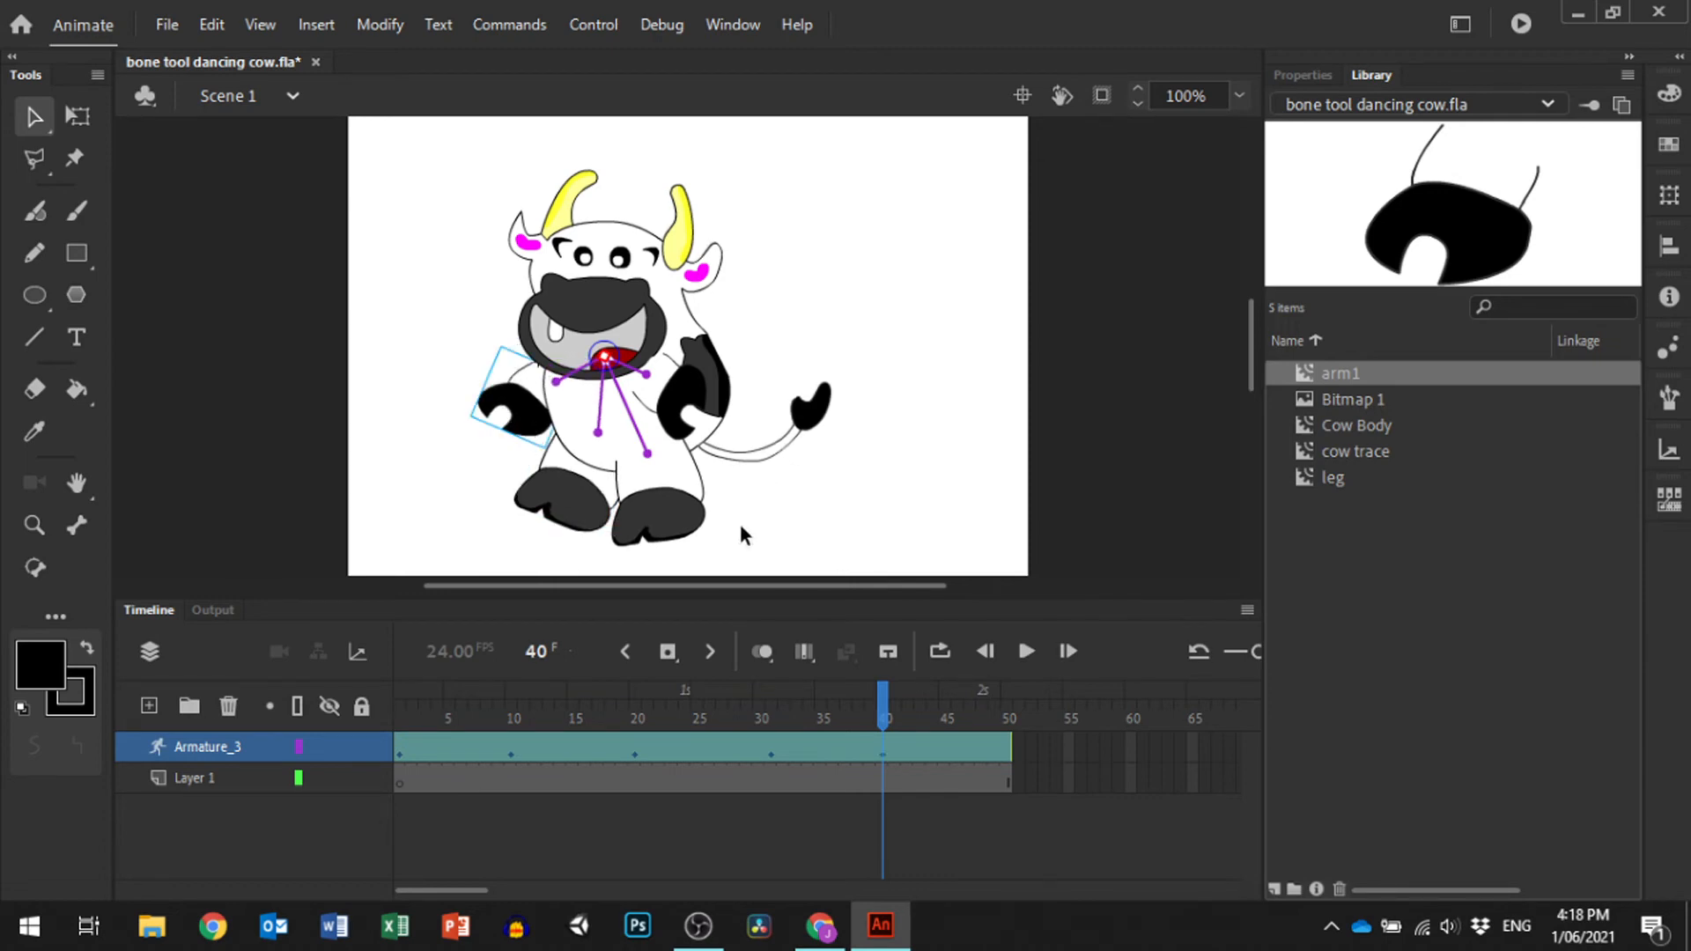
Pose the cow at frame 50 with both legs swung outward and both arms raised, and play the animation.
left_click(970, 749)
left_click(1001, 747)
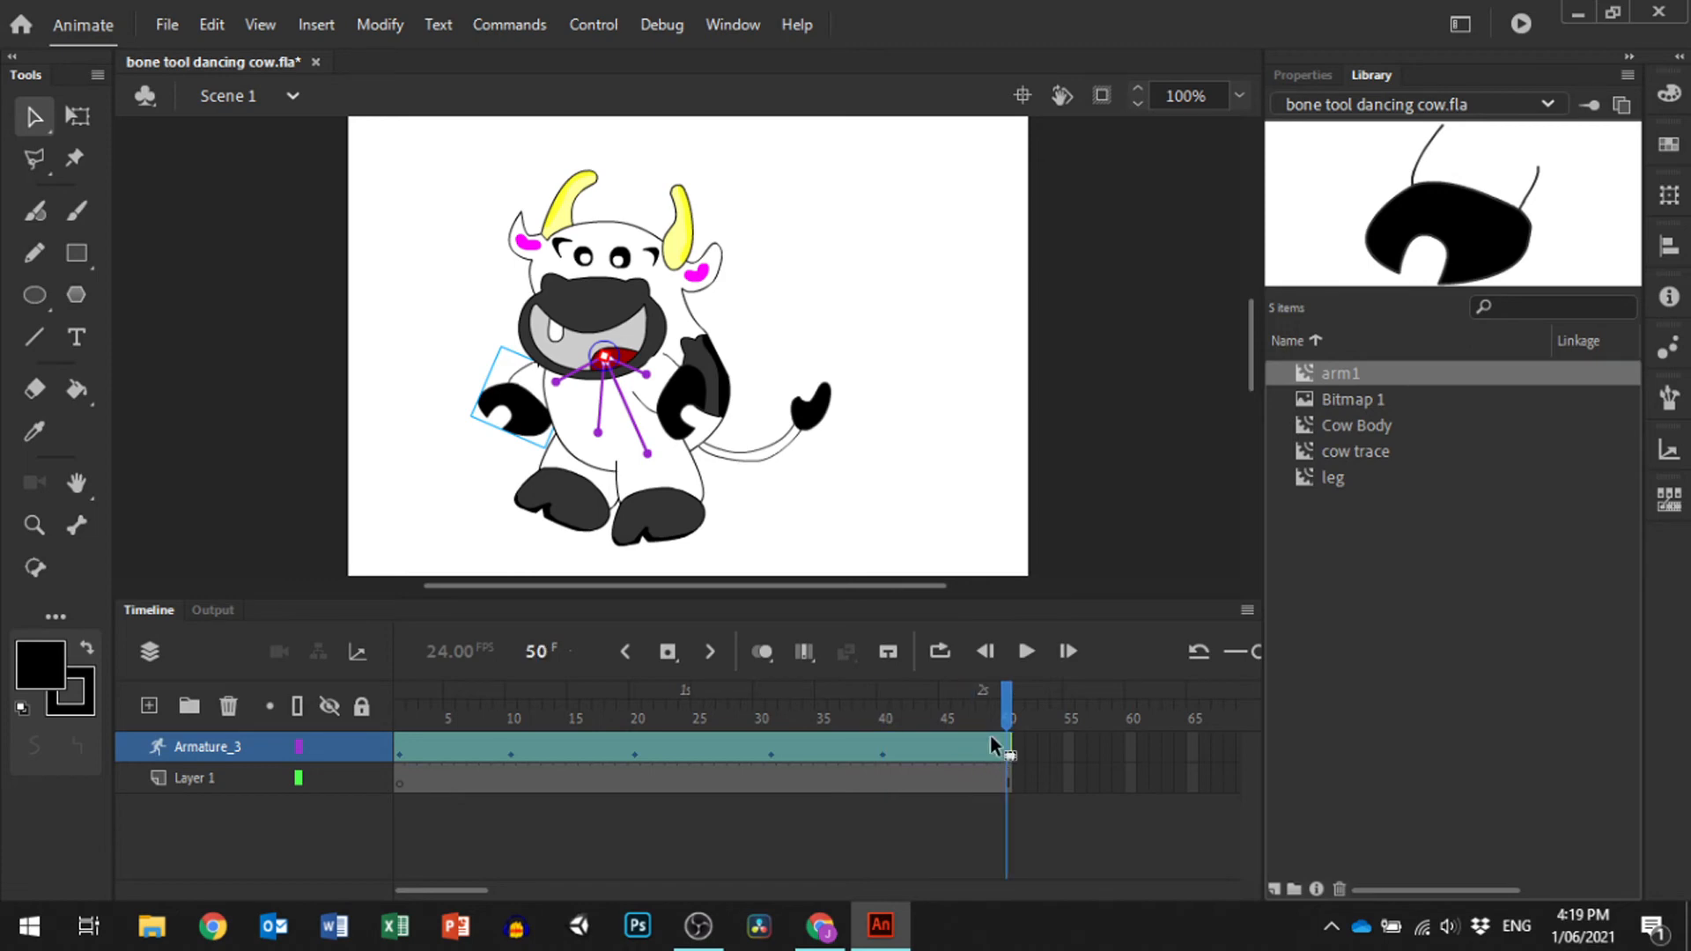
left_click_drag(641, 527, 723, 493)
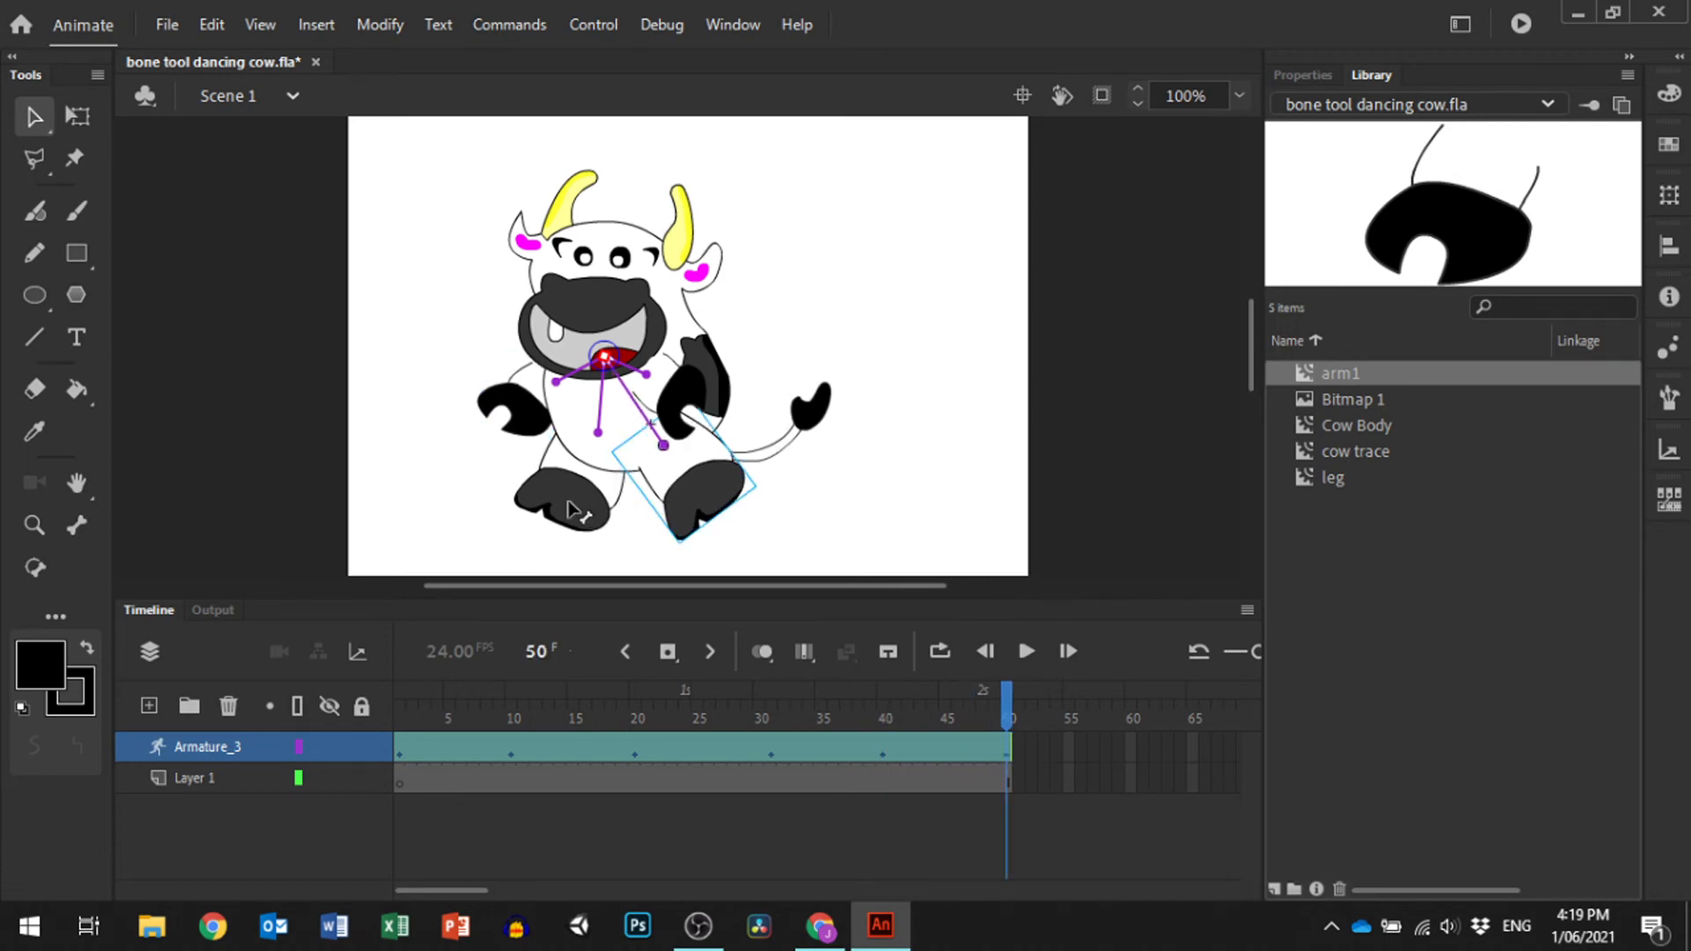
left_click_drag(566, 502, 531, 484)
left_click_drag(511, 398, 500, 379)
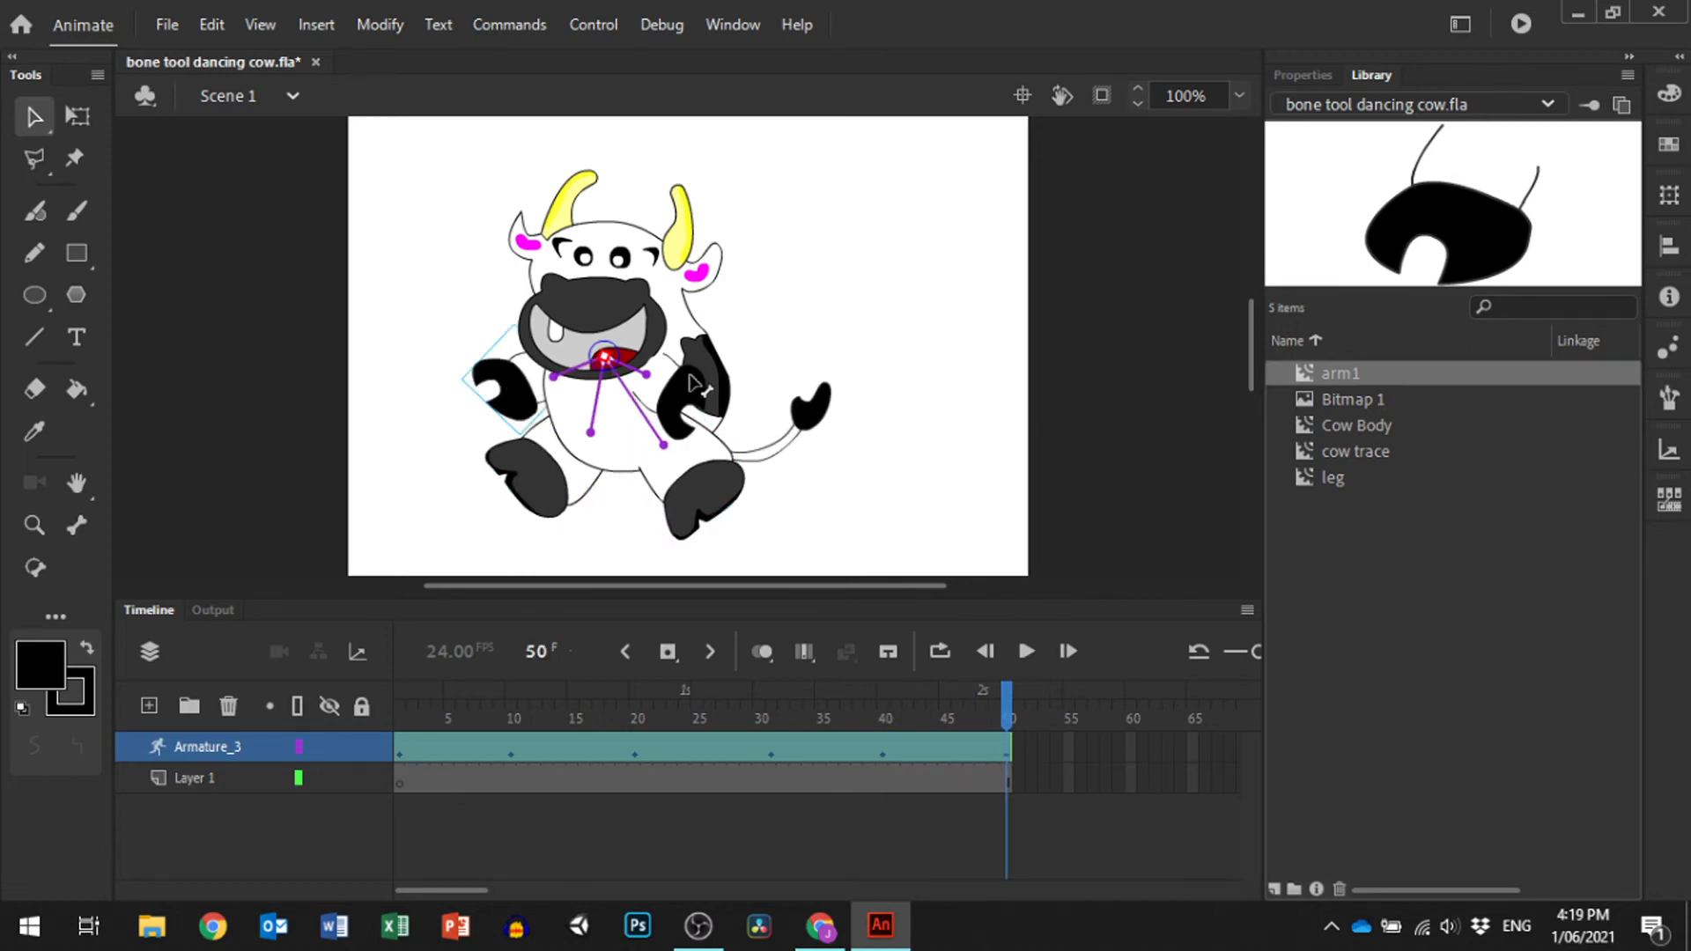
left_click_drag(690, 374, 700, 363)
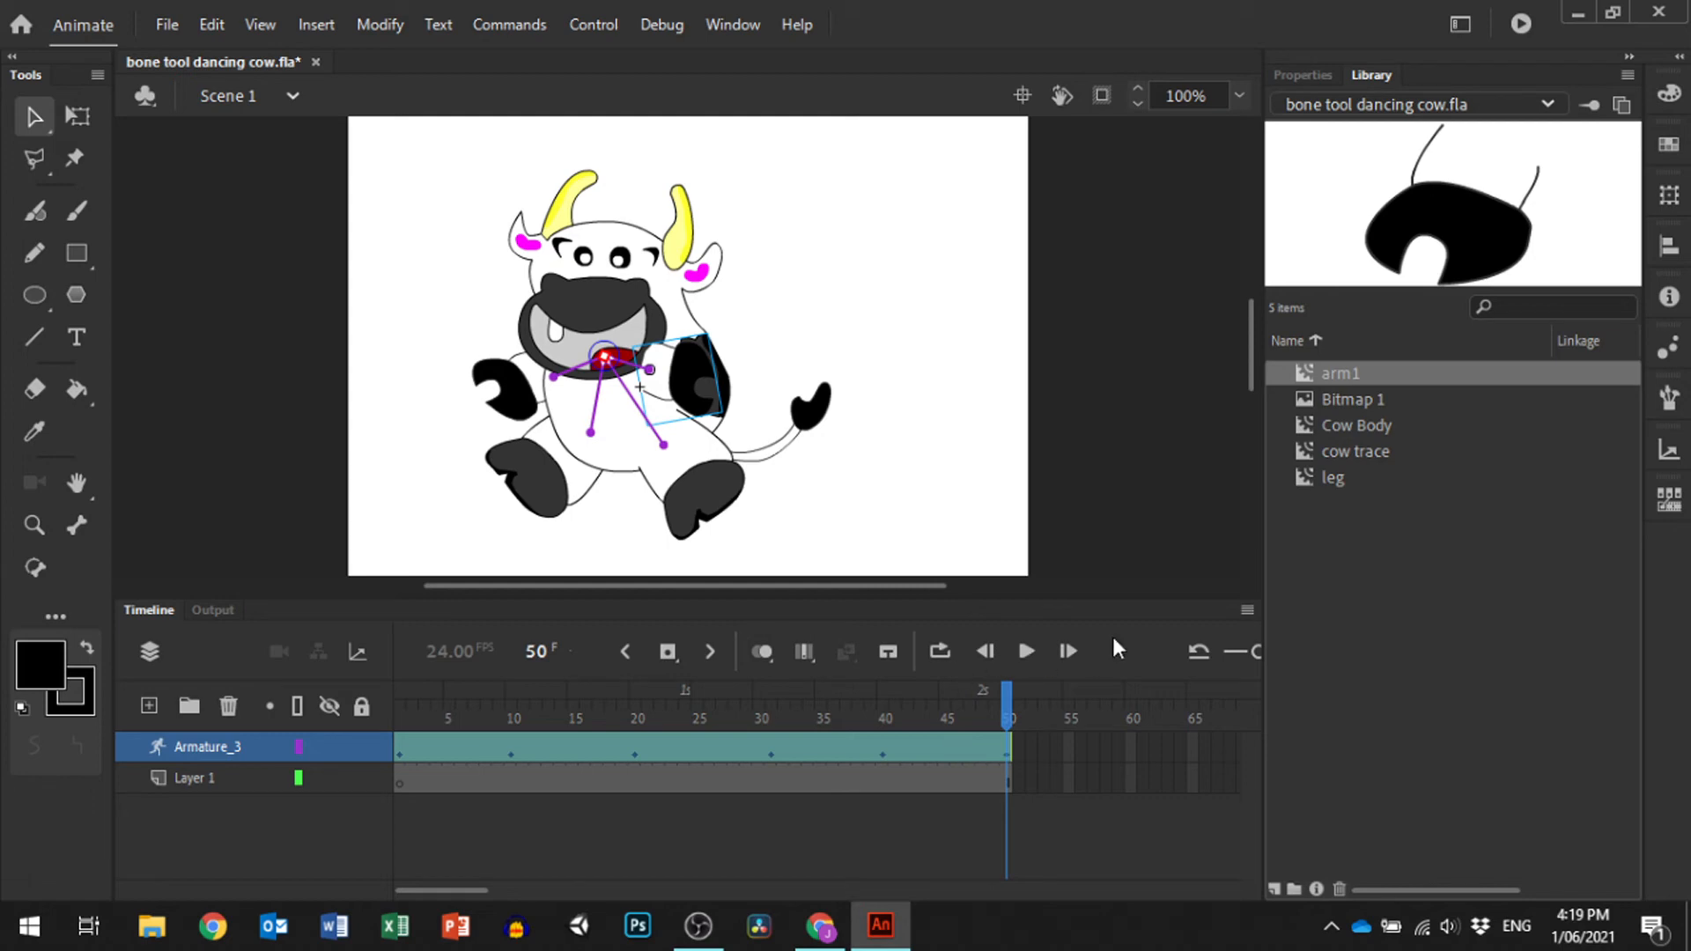
left_click(1027, 652)
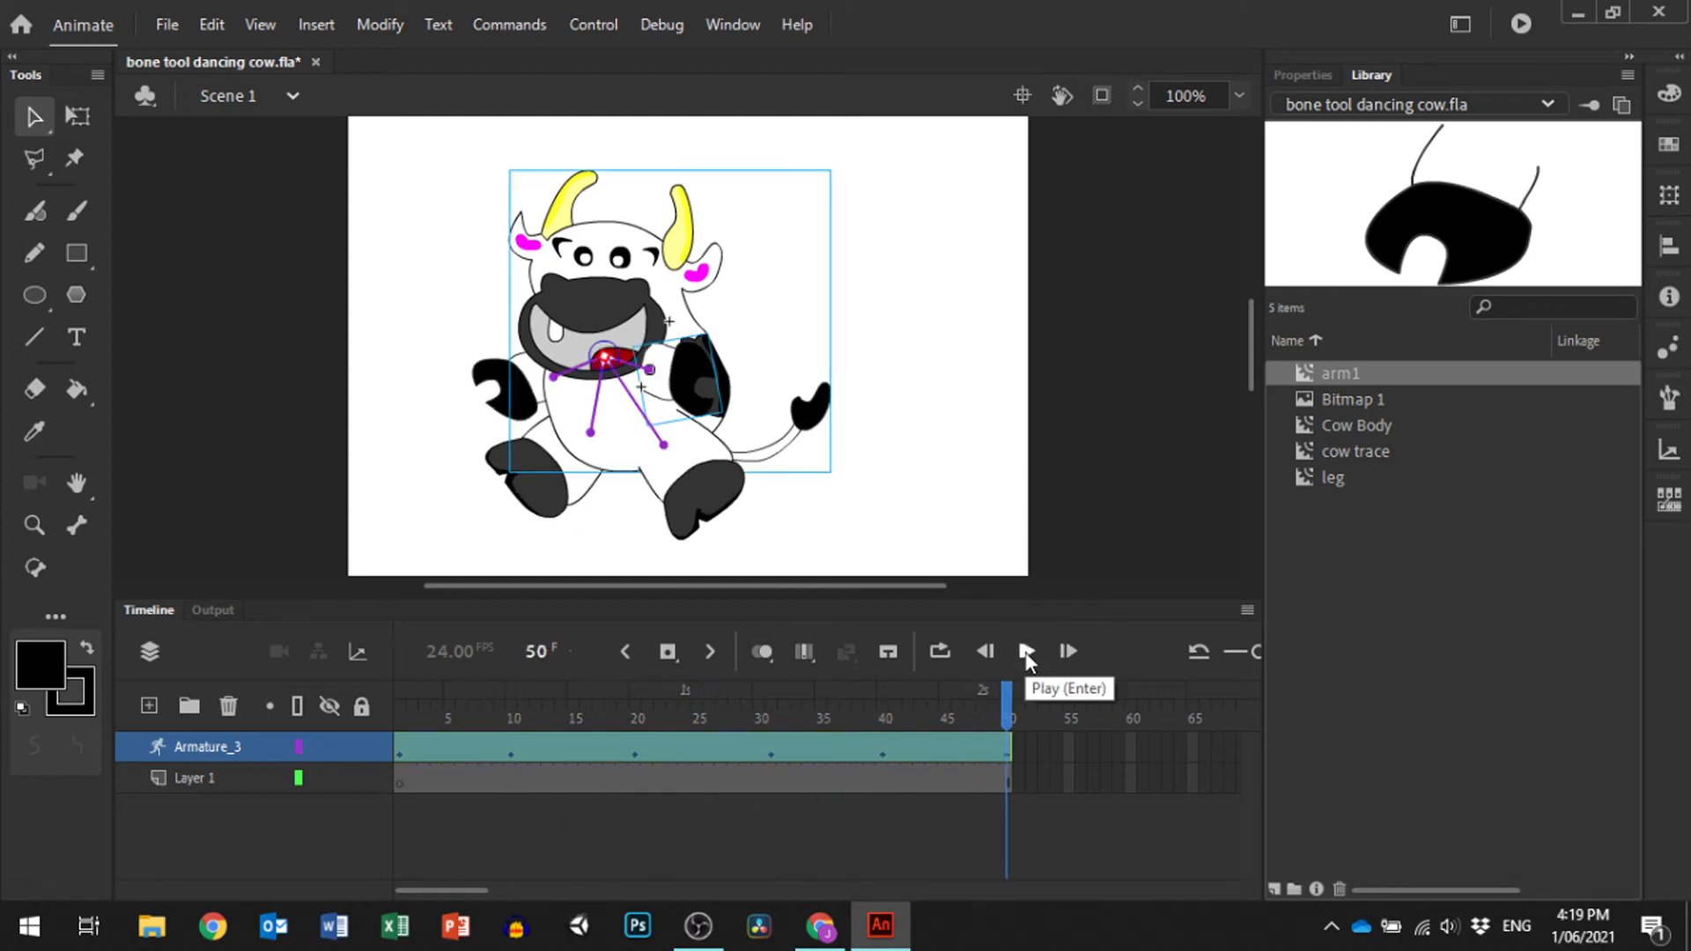
Disable joint rotation for the bone running from the mouth to the left-hand arm.
left_click(1293, 74)
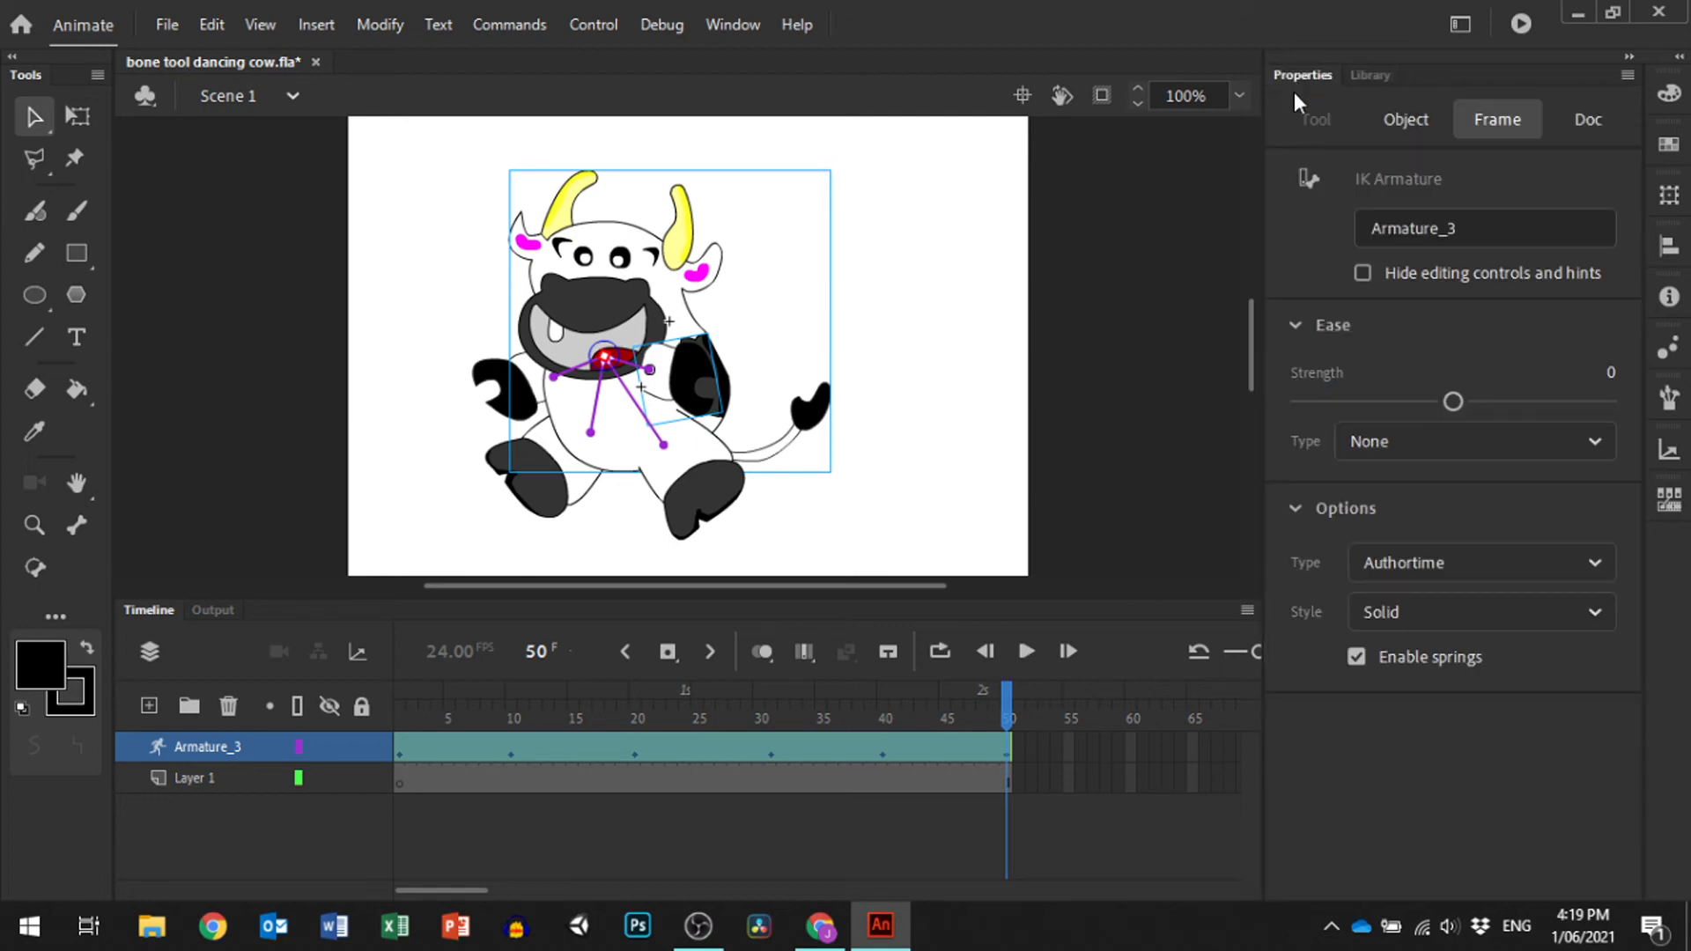
left_click(599, 360)
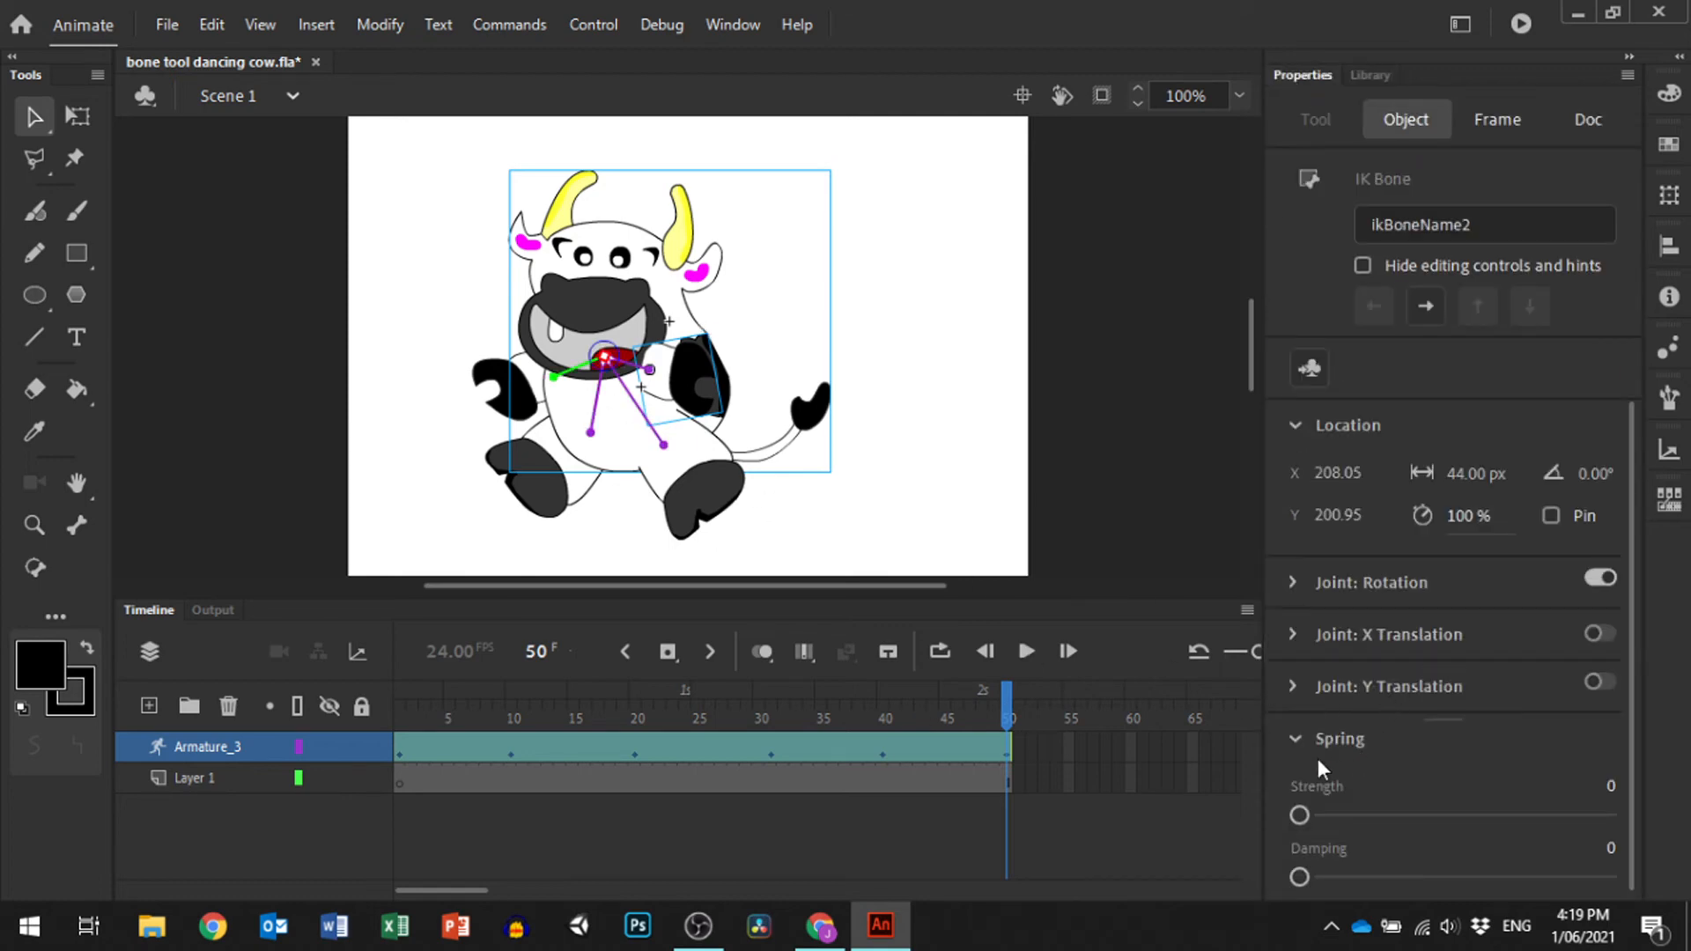
left_click(1294, 739)
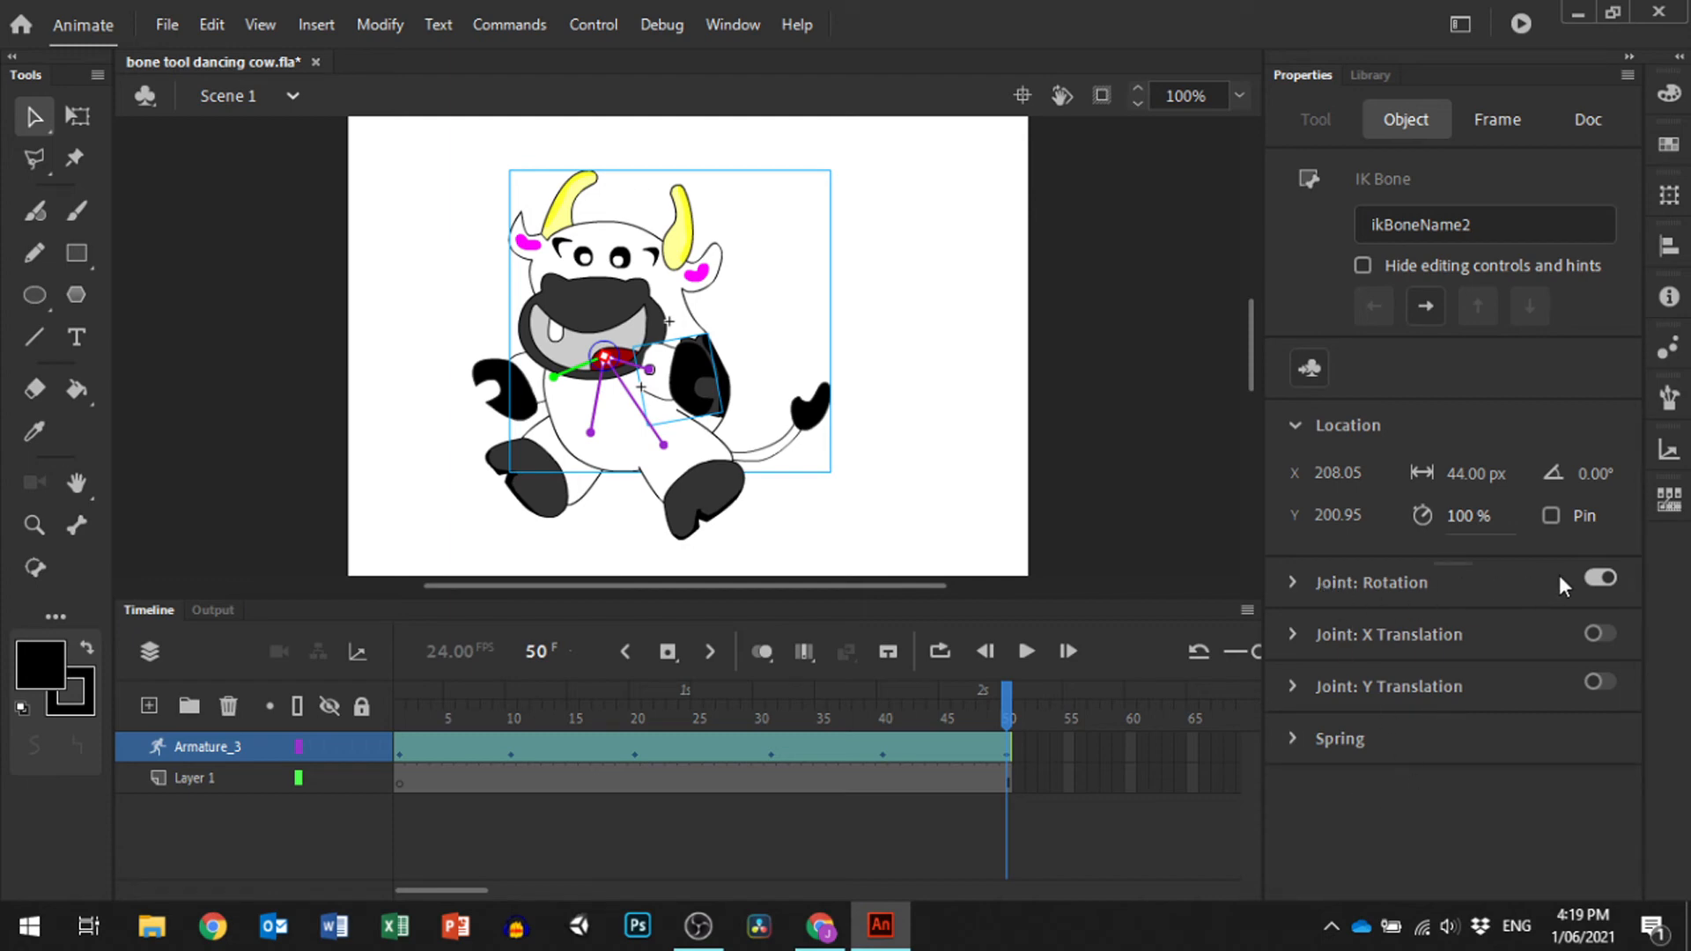
left_click(1291, 583)
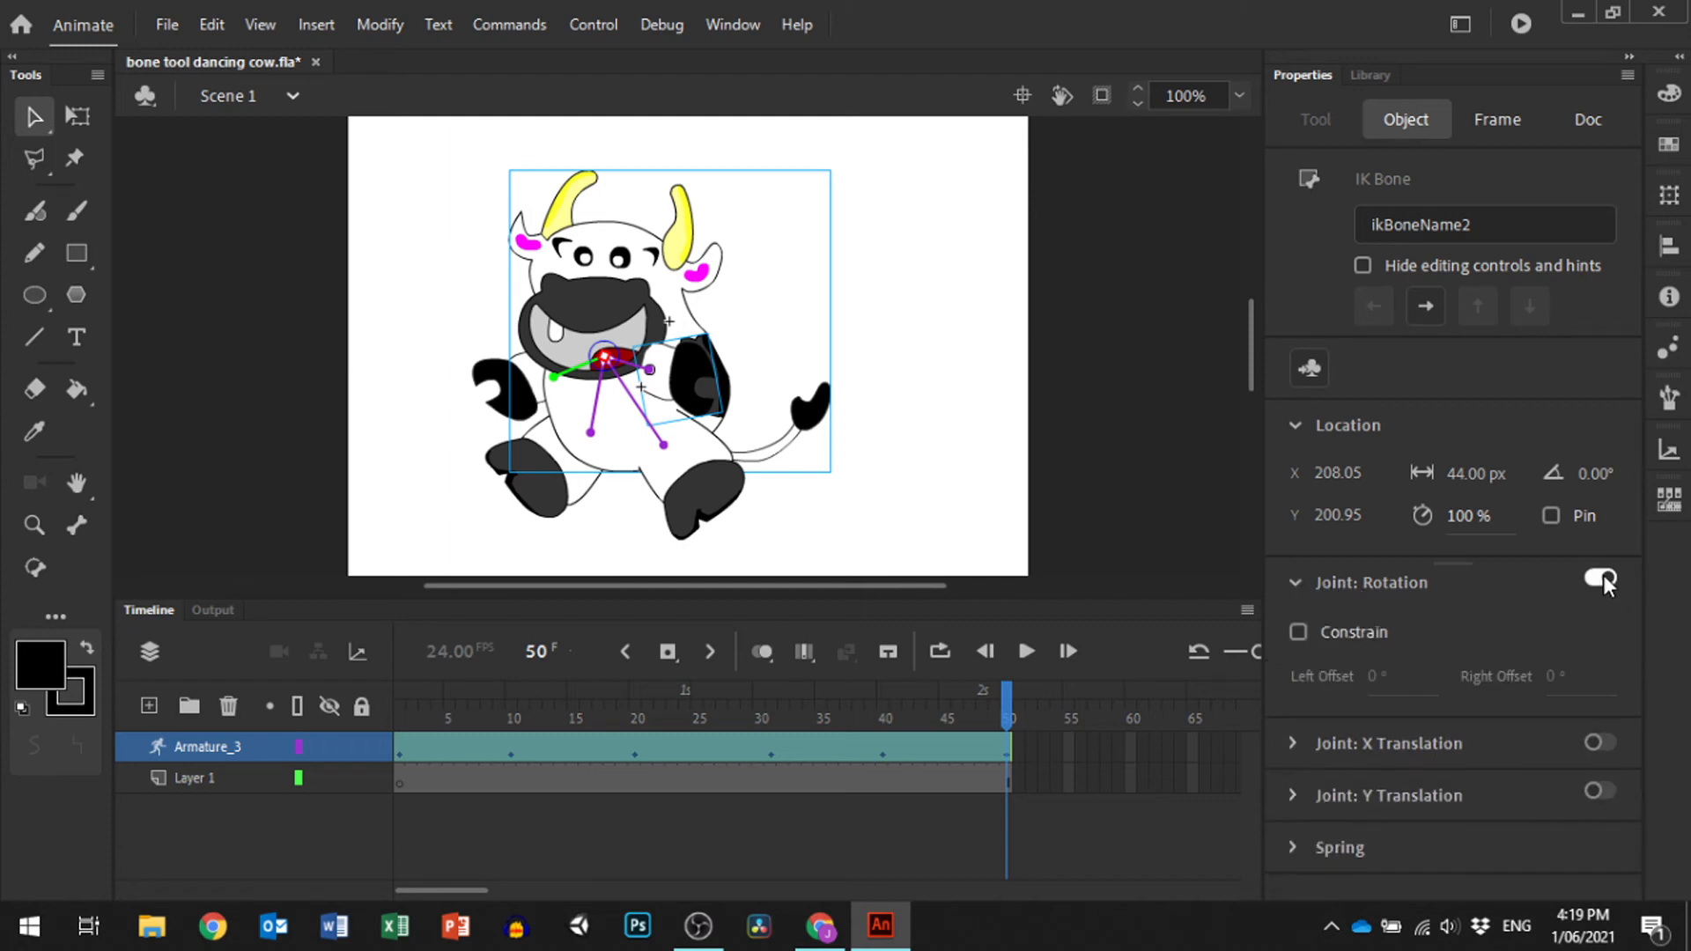
Swing the cow's right-hand leg slightly inward at frame 50, and reselect the left-hand arm's bone at its root joint.
left_click(698, 521)
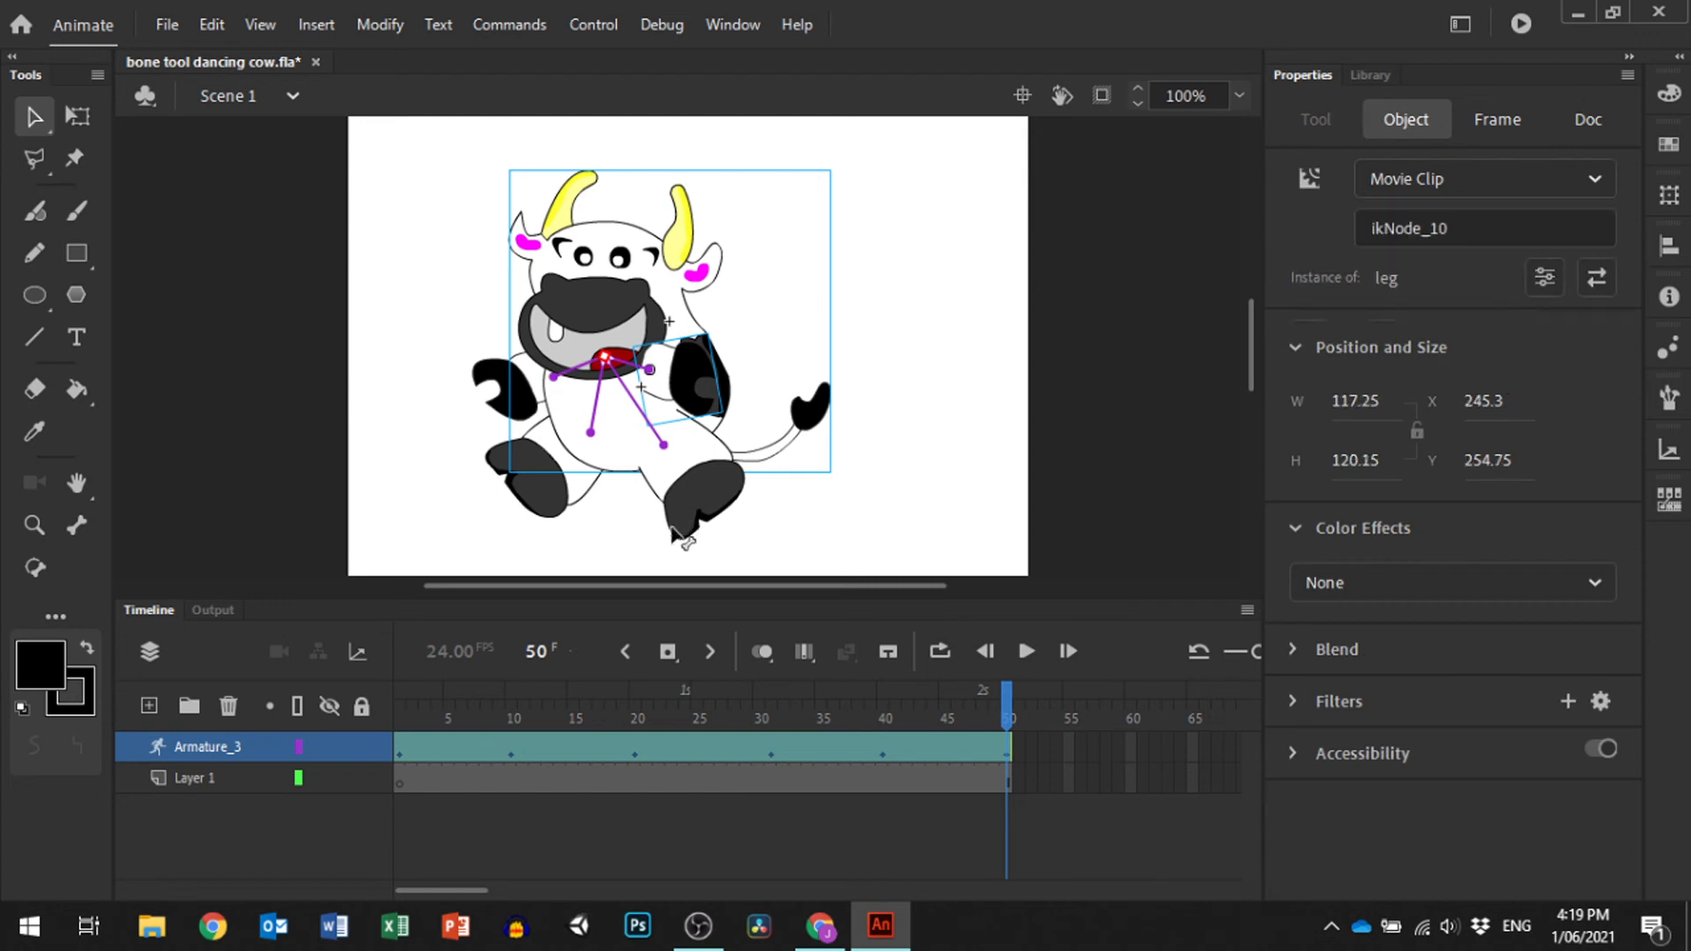
mouse_move(684, 532)
left_mouse_down()
mouse_move(641, 551)
mouse_move(686, 530)
left_mouse_up()
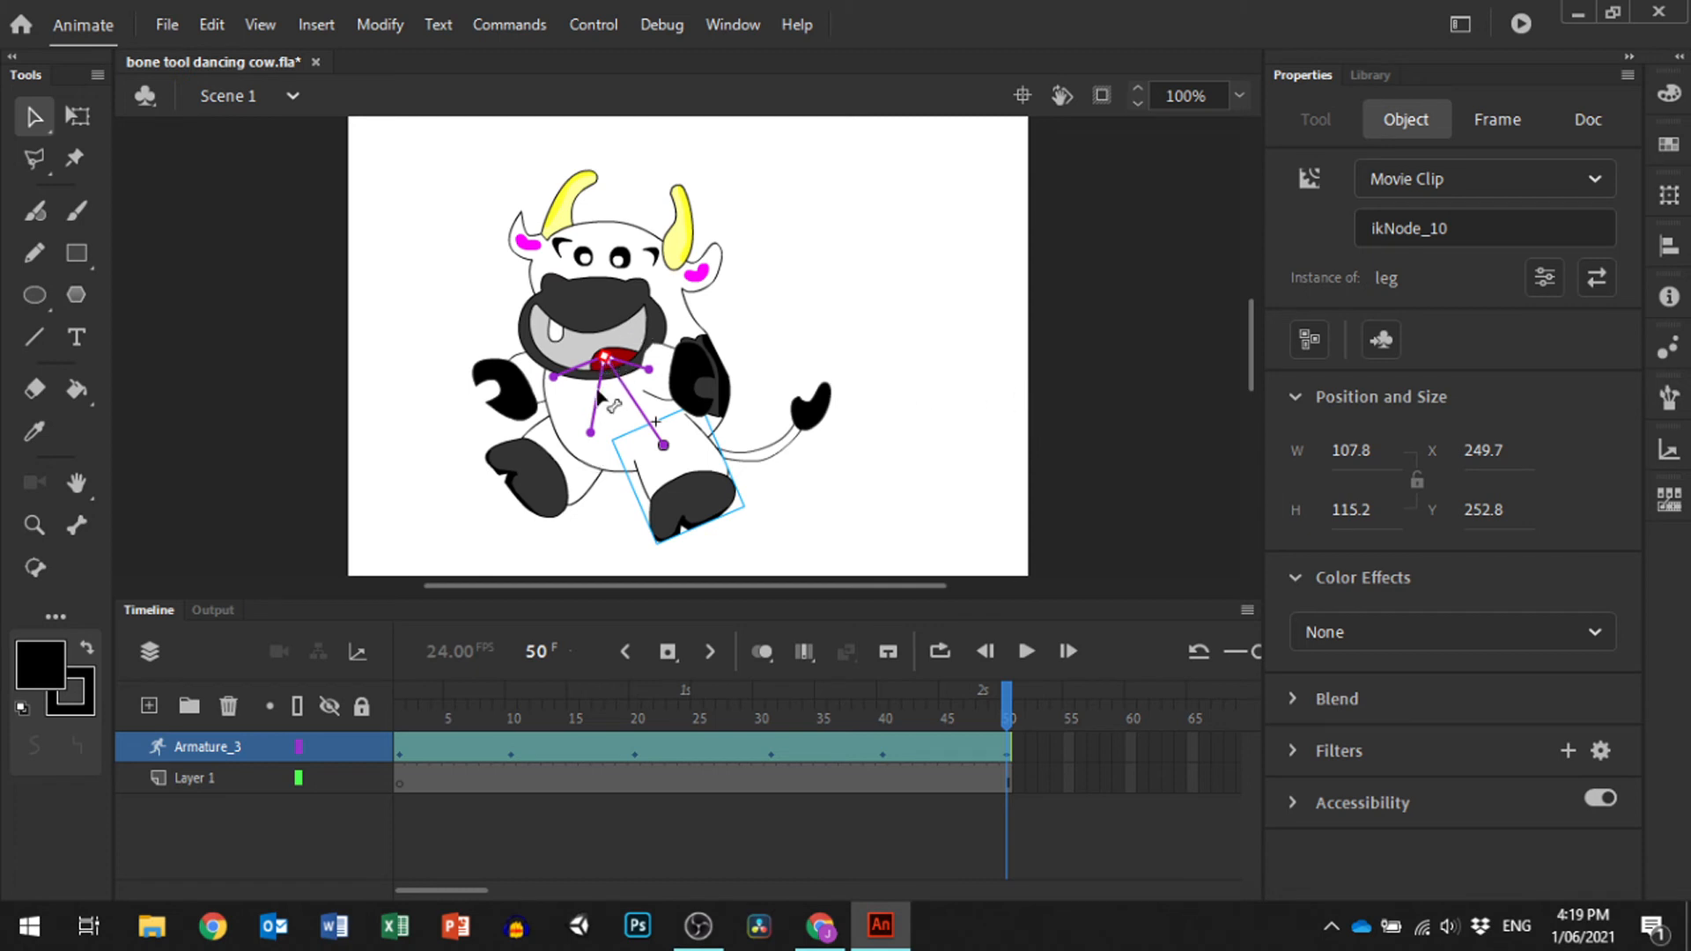
left_click(605, 355)
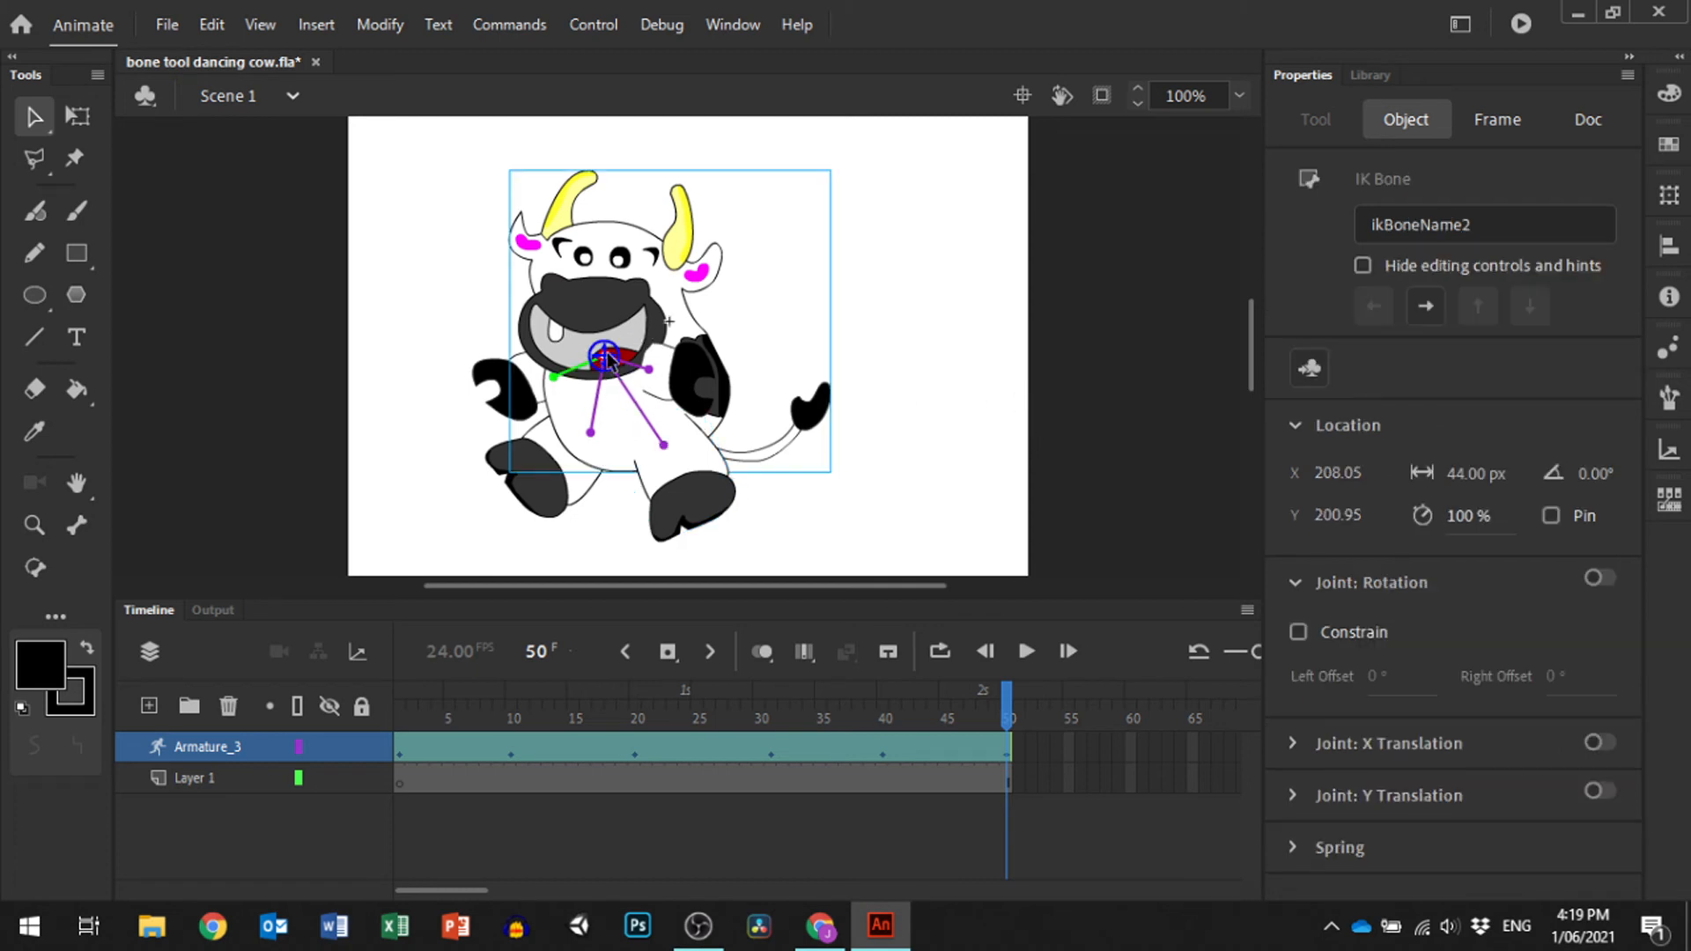
Constrain the joint rotation of the right-hand leg's bone to offsets of -12° and 23°, and swing that leg to test the limits.
left_click(662, 443)
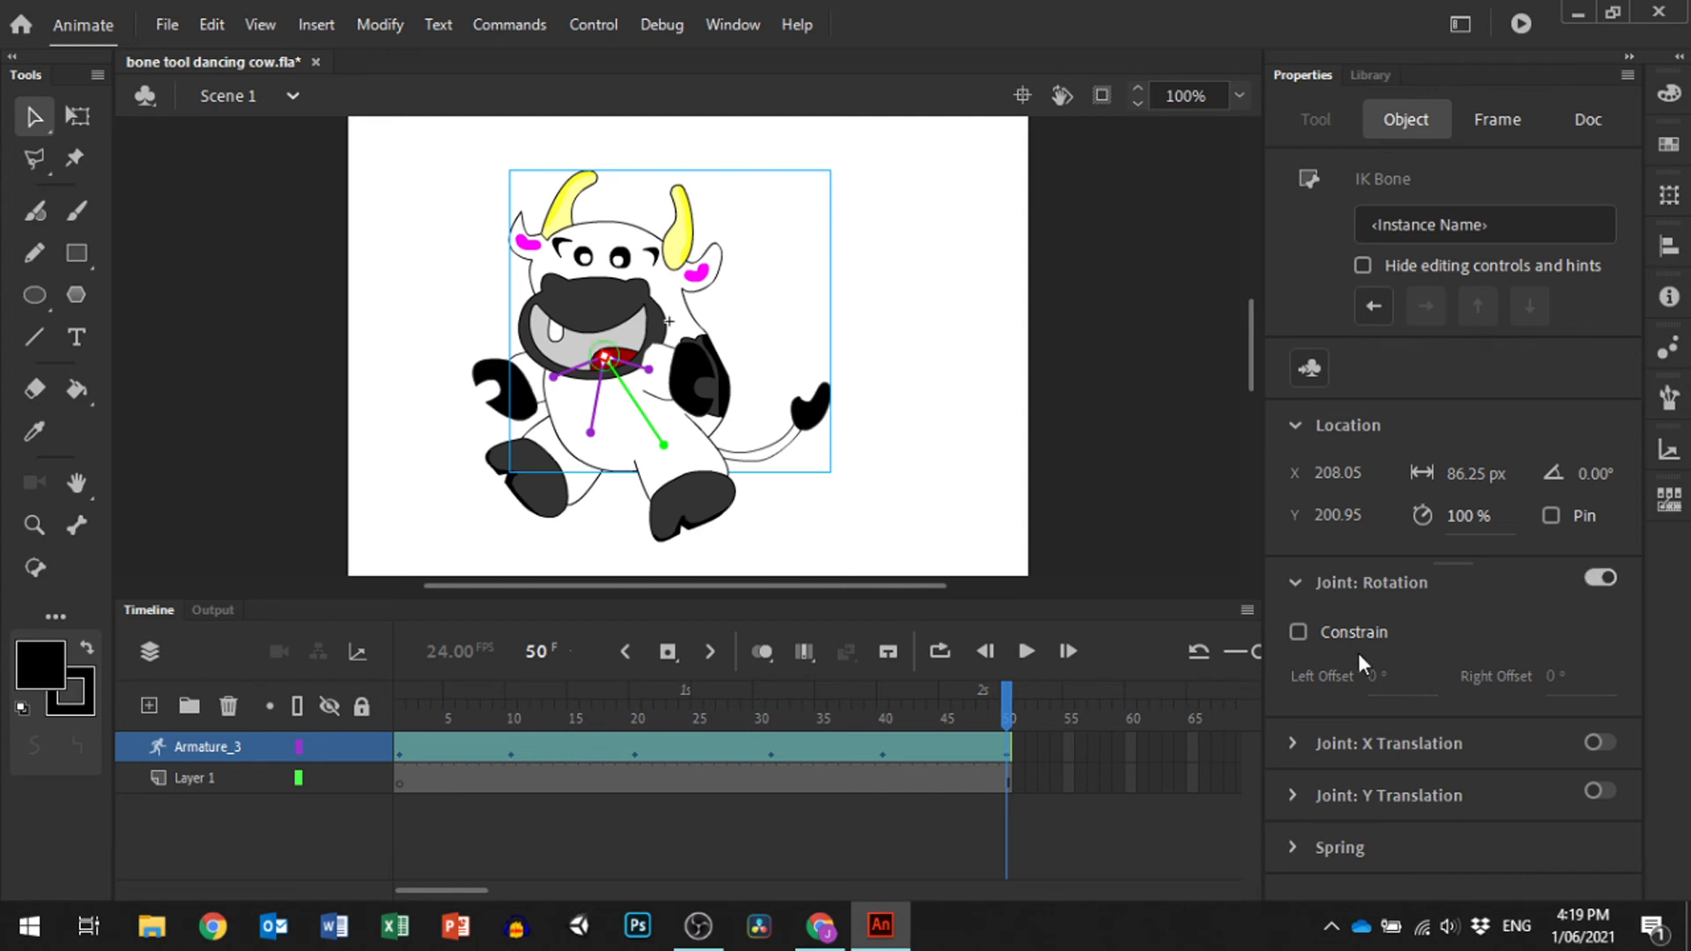
left_click(1298, 631)
left_click_drag(1389, 686, 1536, 675)
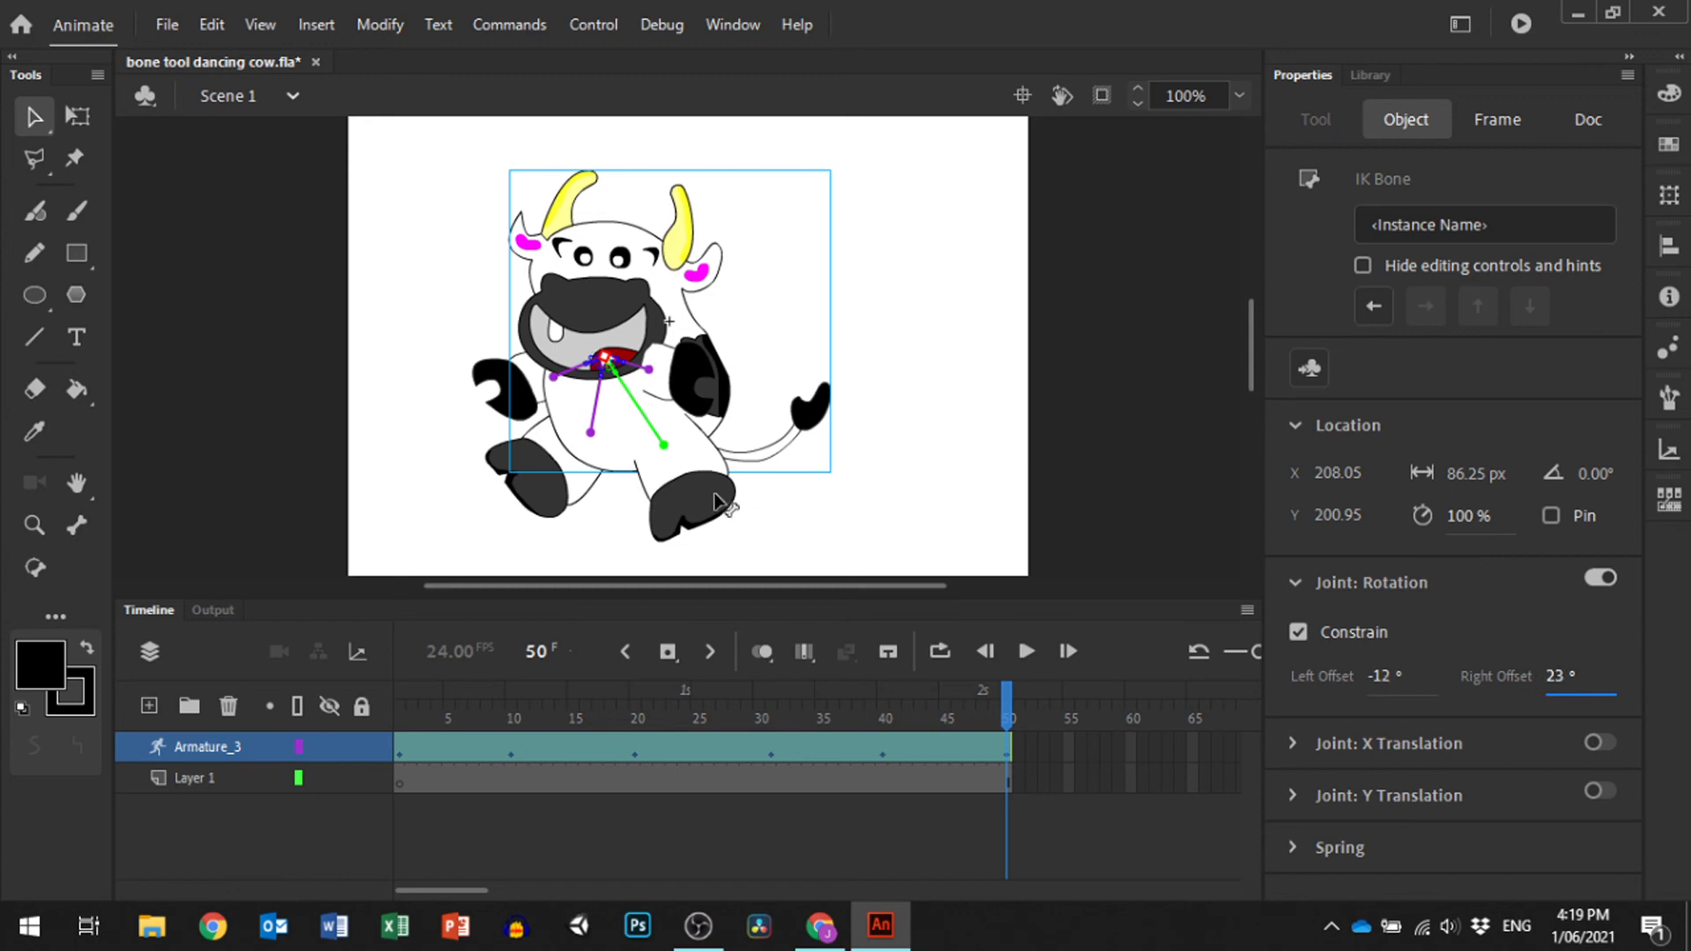
left_click_drag(721, 500, 763, 531)
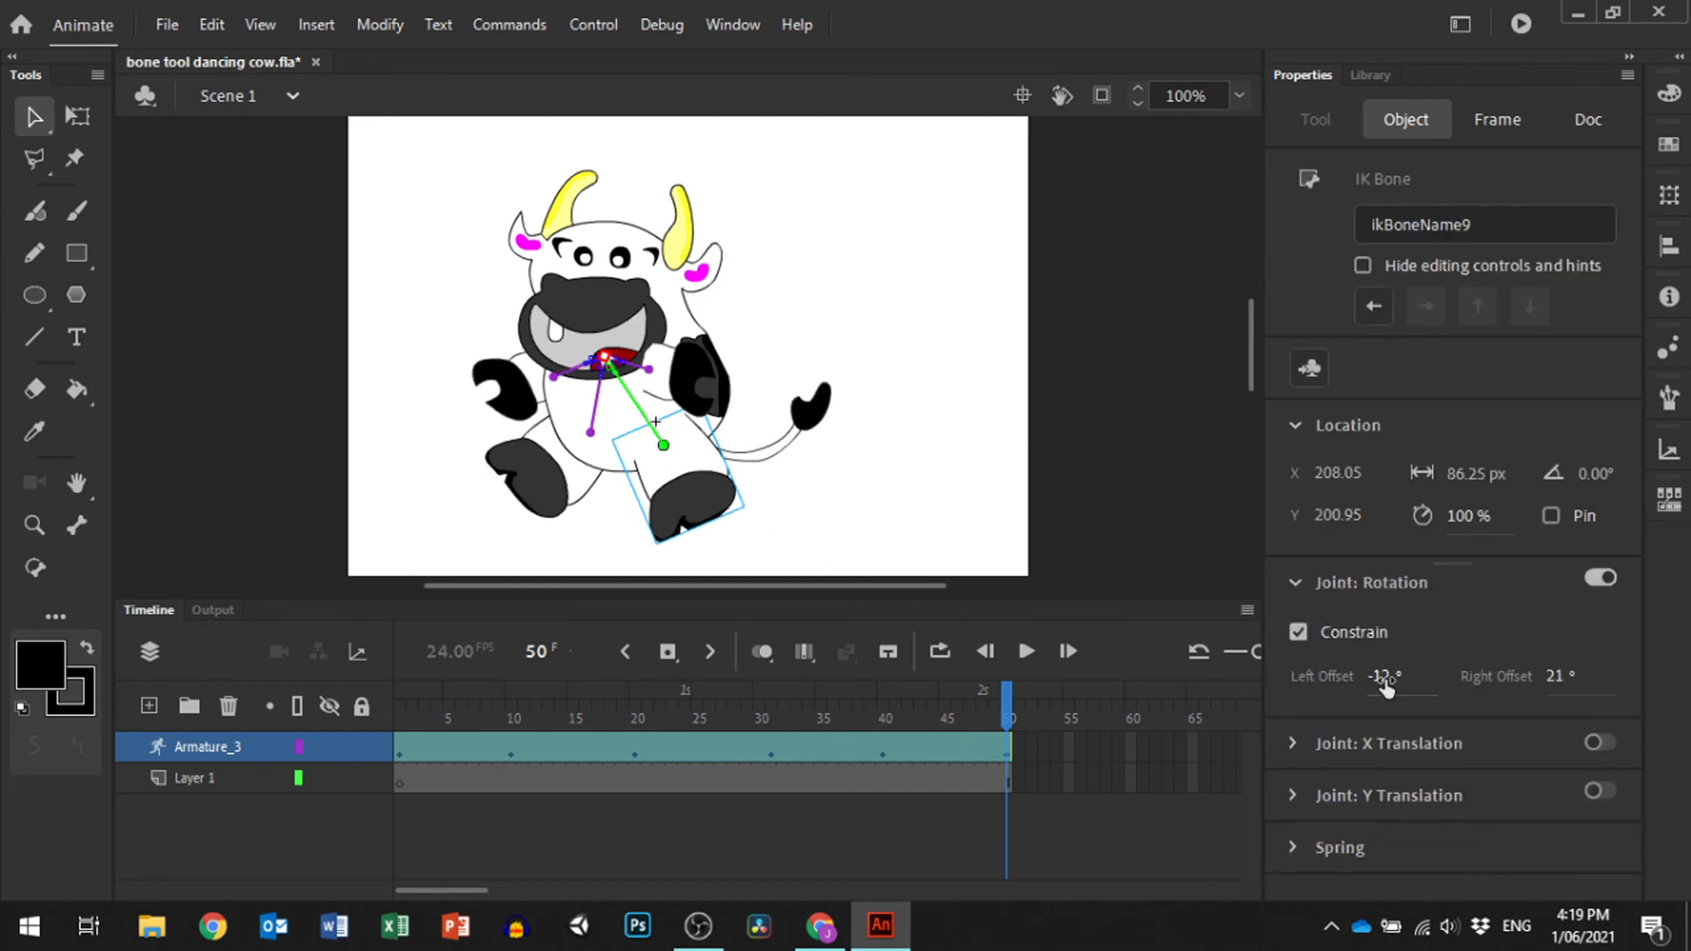
Set the right-hand leg bone's left rotation offset to -4°, adjust its right offset slightly, and swing the leg to test the range.
left_click(1395, 683)
type("-4")
left_click_drag(1557, 675, 1552, 675)
left_click_drag(686, 491, 722, 531)
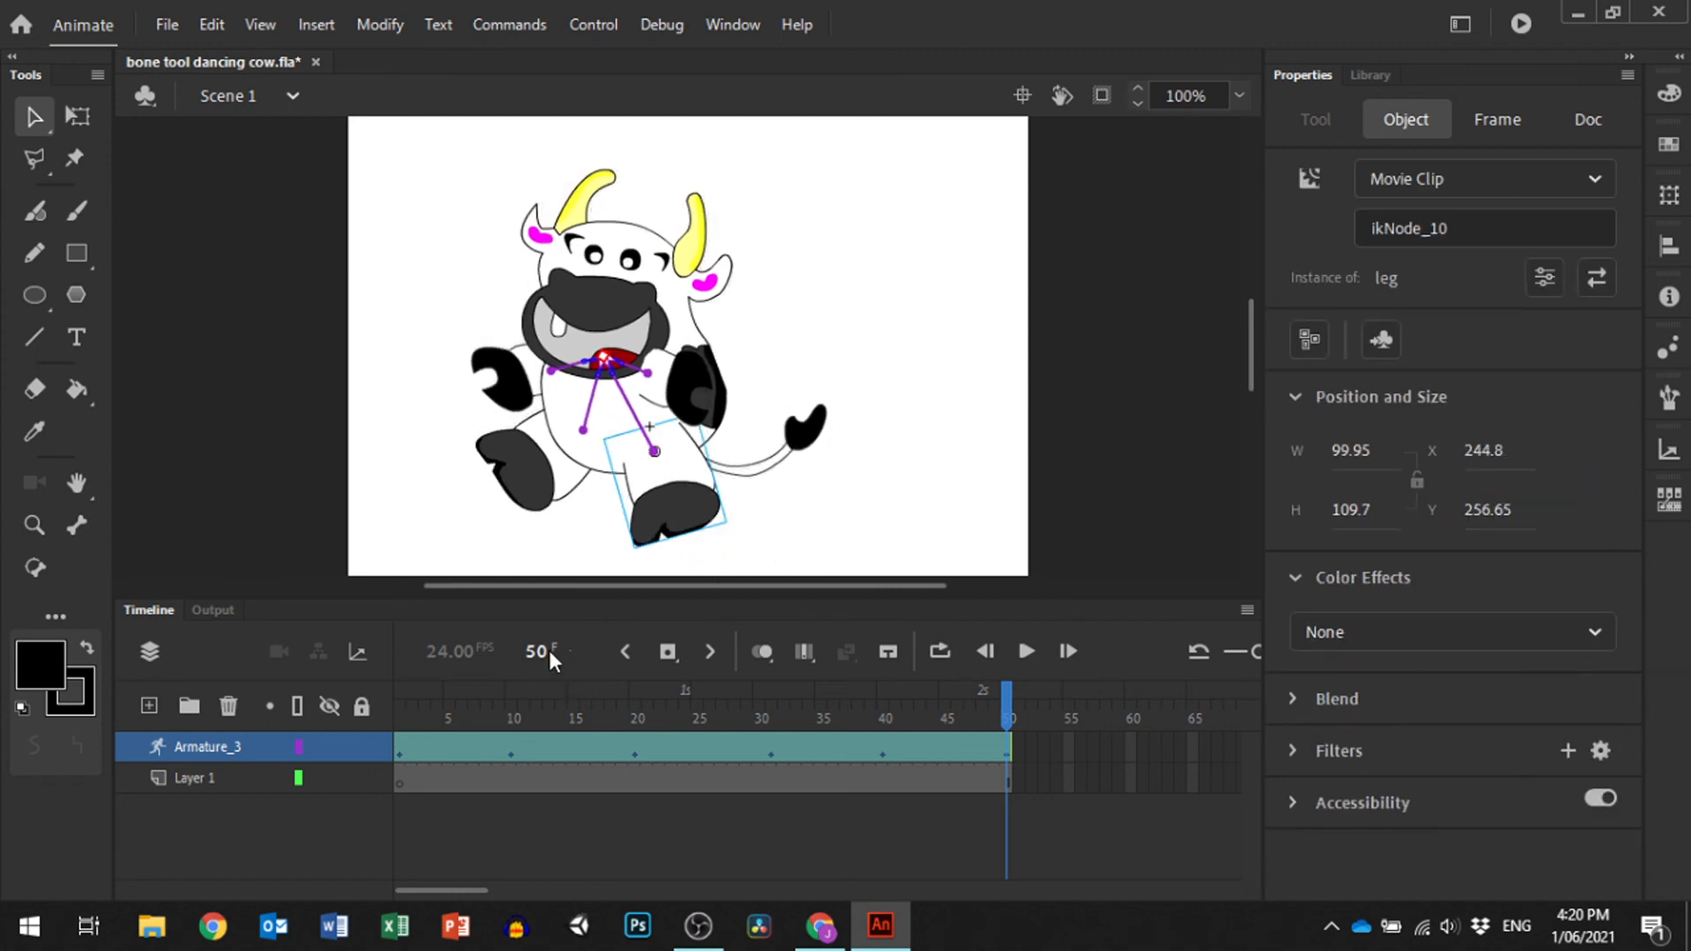
Tilt the cow's body at frame 50, and enable joint X translation for the bone running from the mouth to the left-hand arm.
left_click_drag(608, 324, 603, 378)
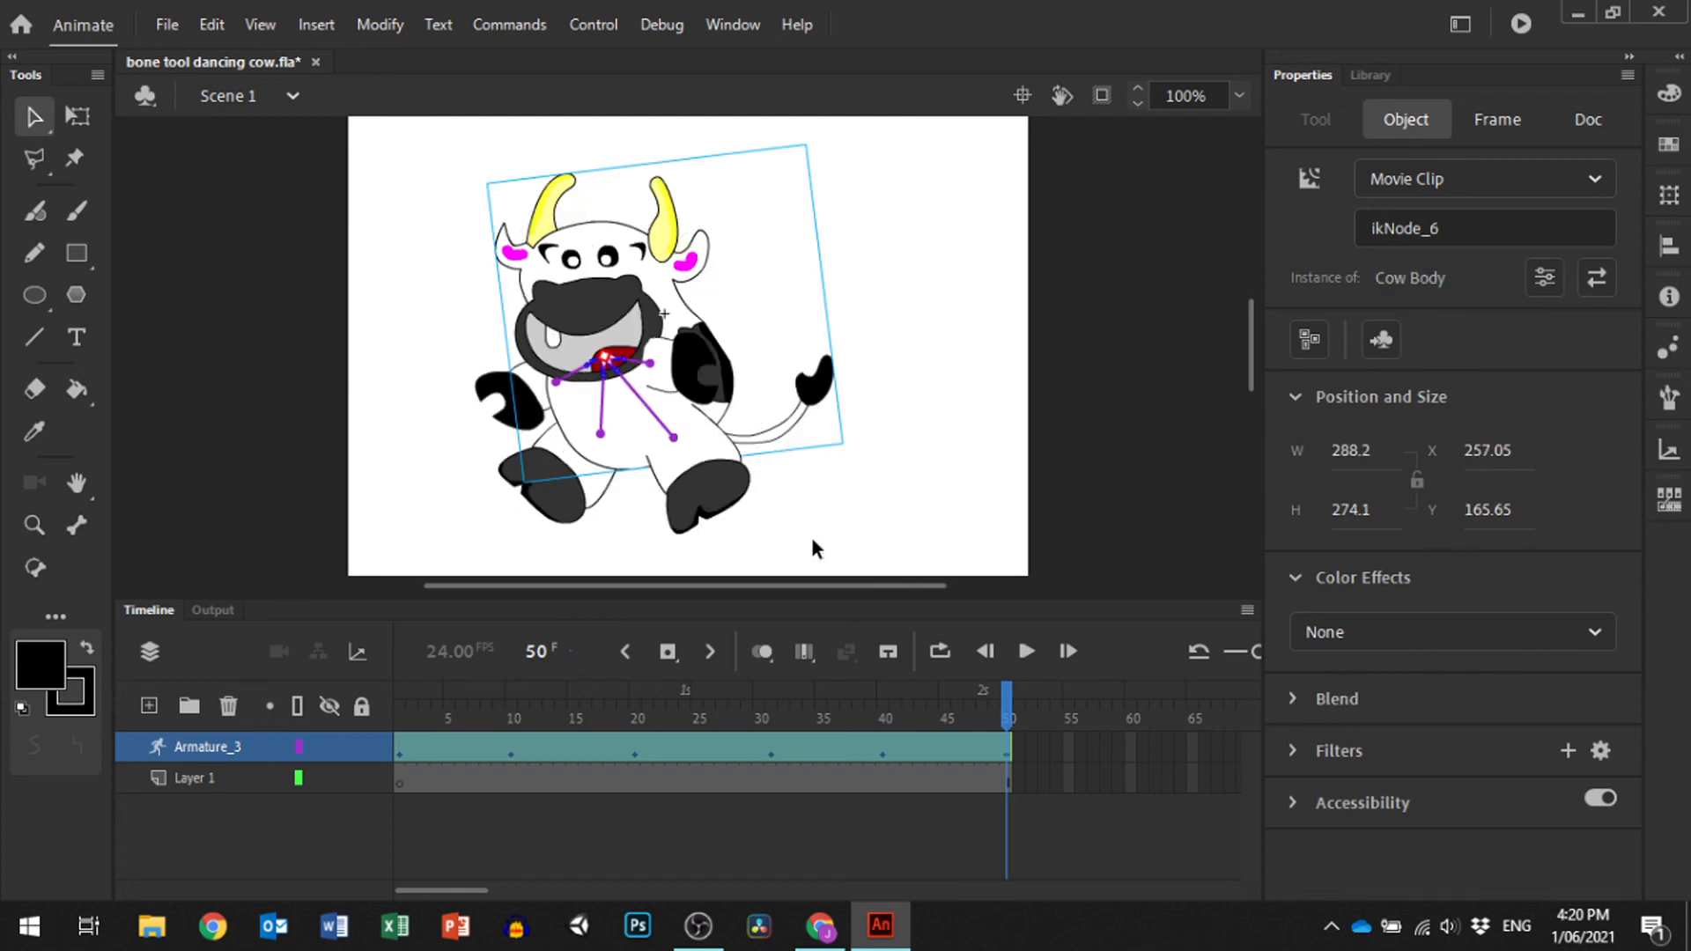
left_click(597, 361)
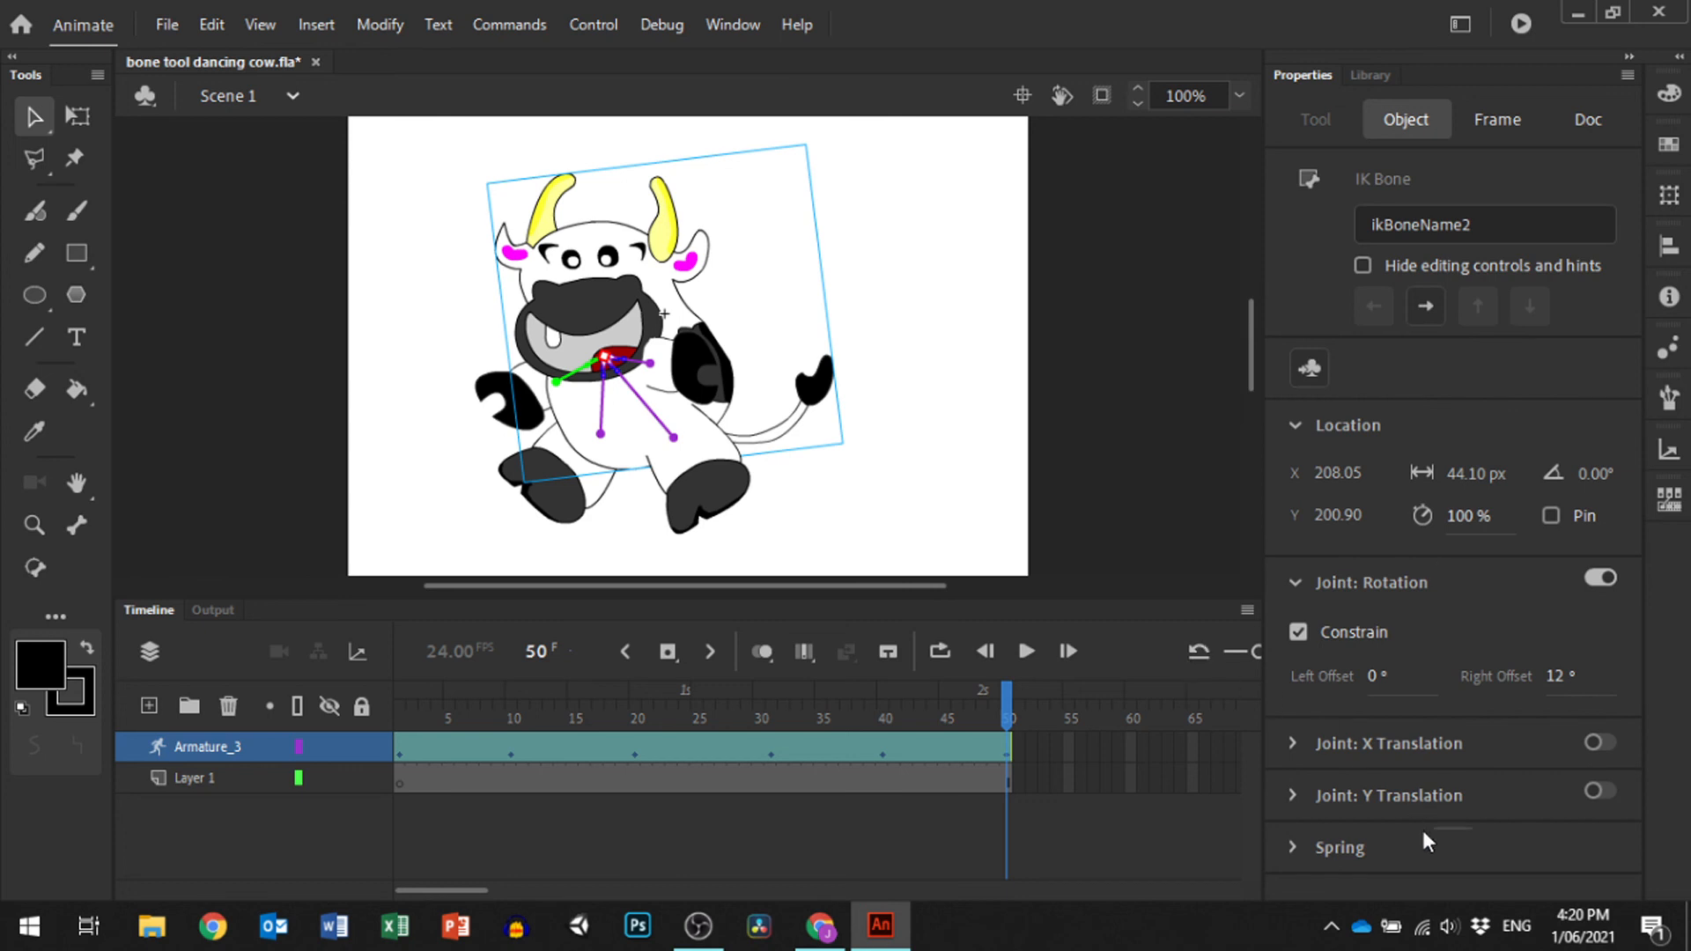
left_click(1293, 742)
scroll(1363, 716, "down", 1)
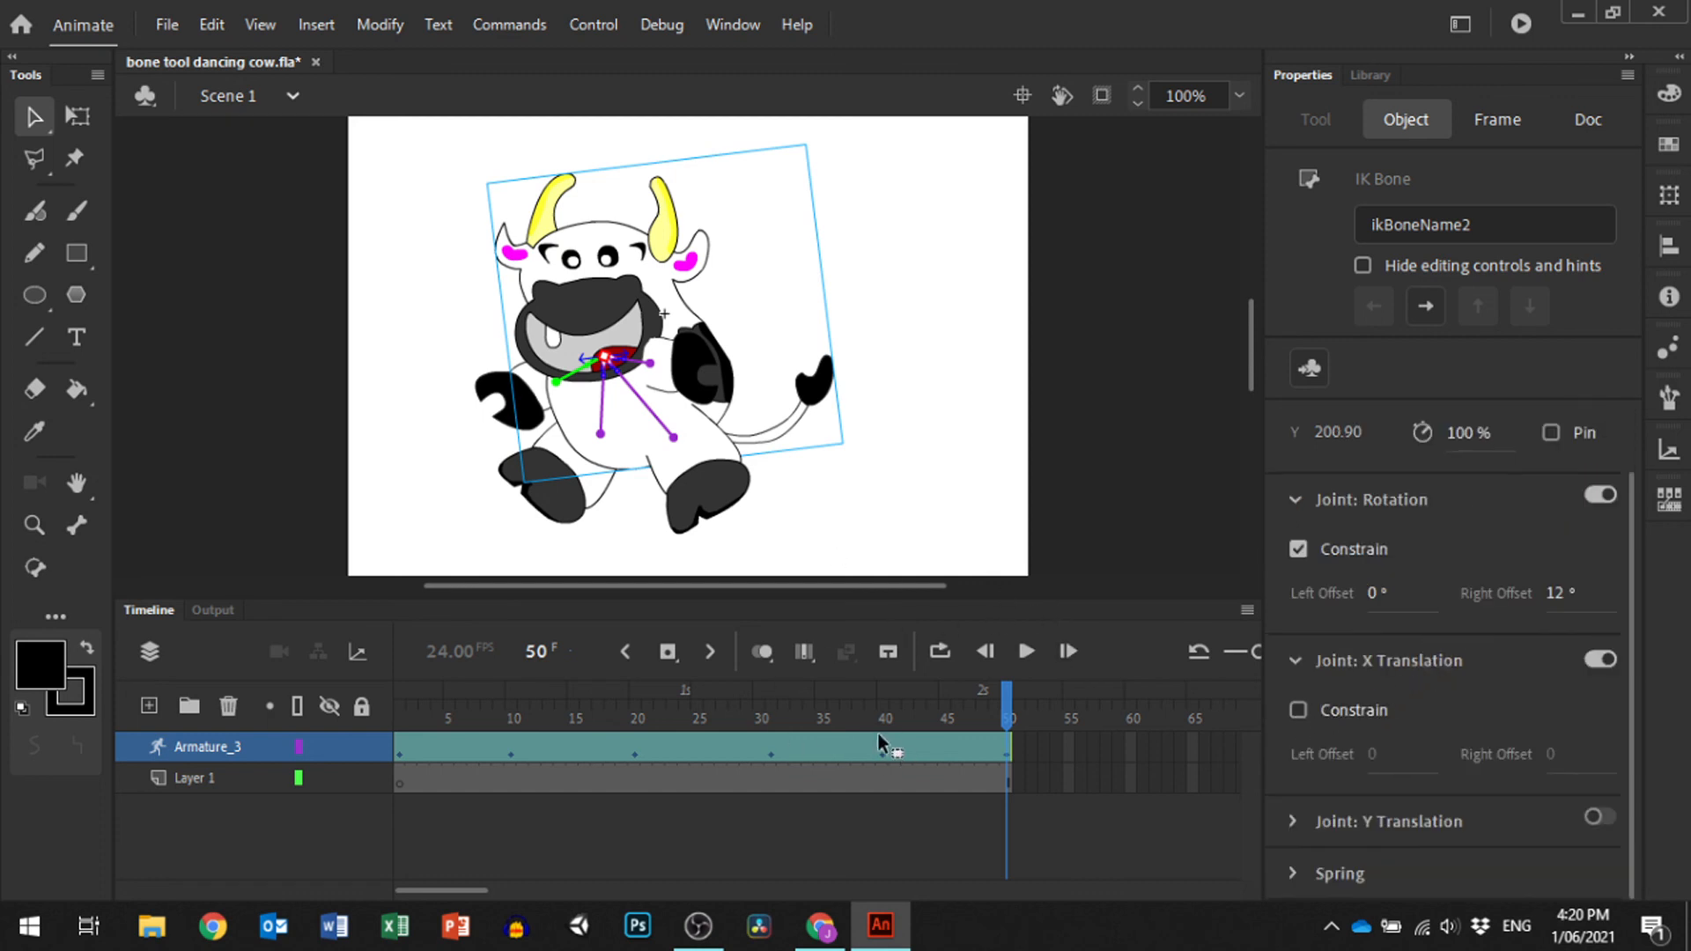
Move the whole cow to the left side of the stage at frame 1.
left_click(398, 716)
left_click_drag(615, 329, 455, 339)
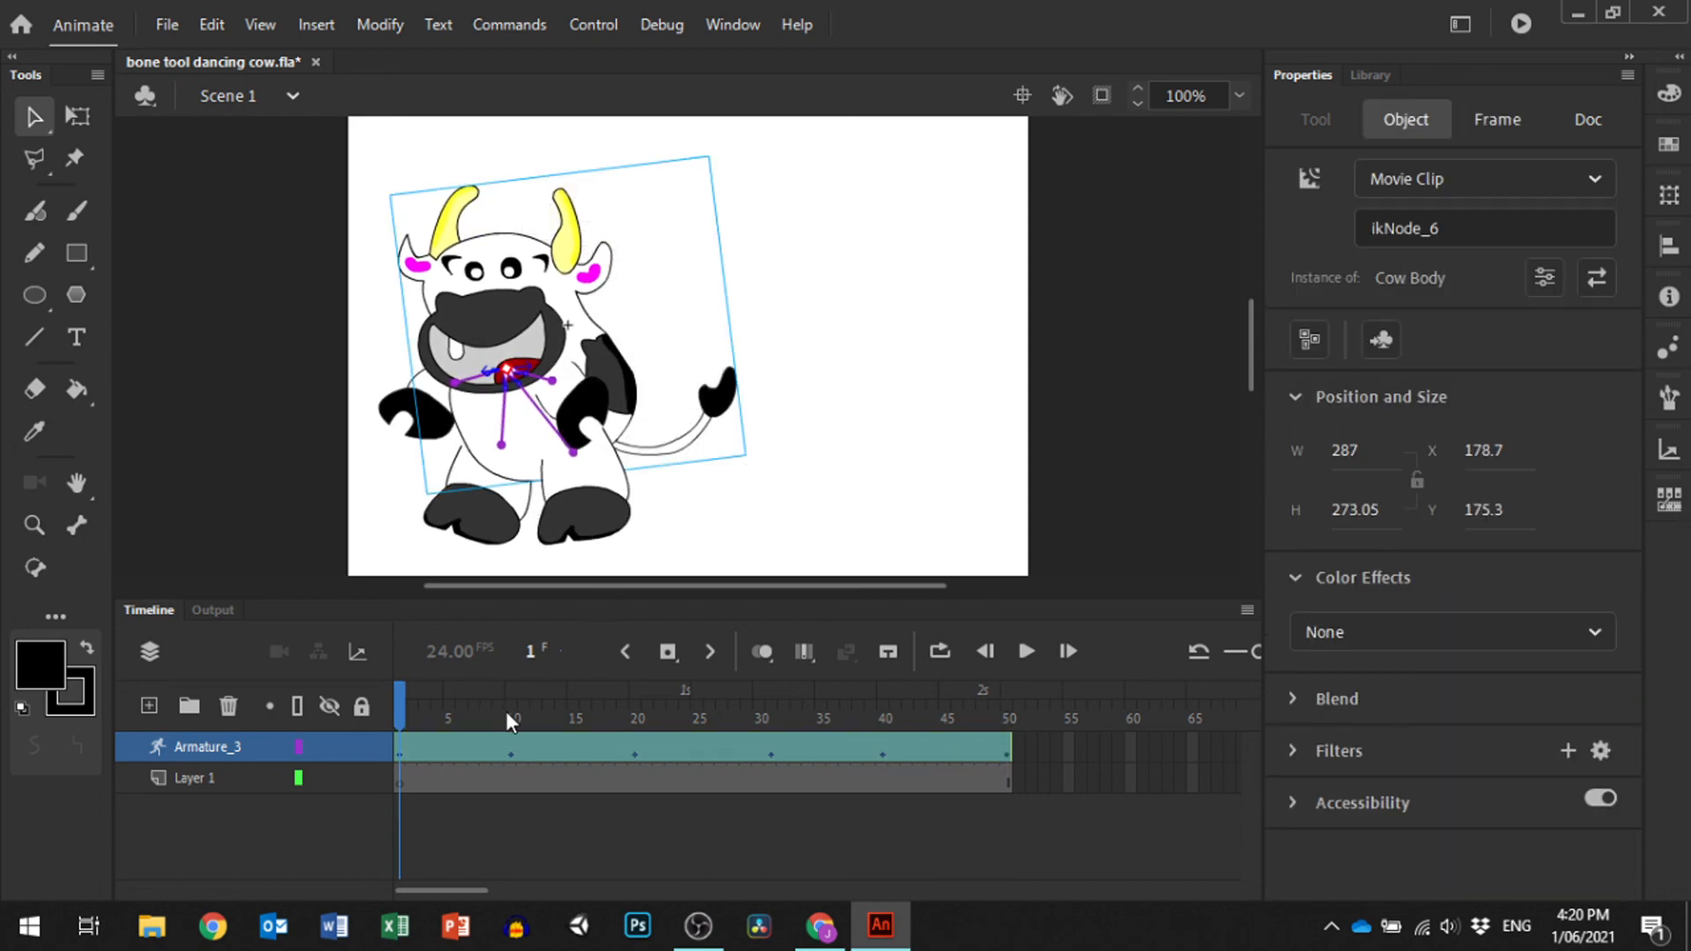
right_click(400, 747)
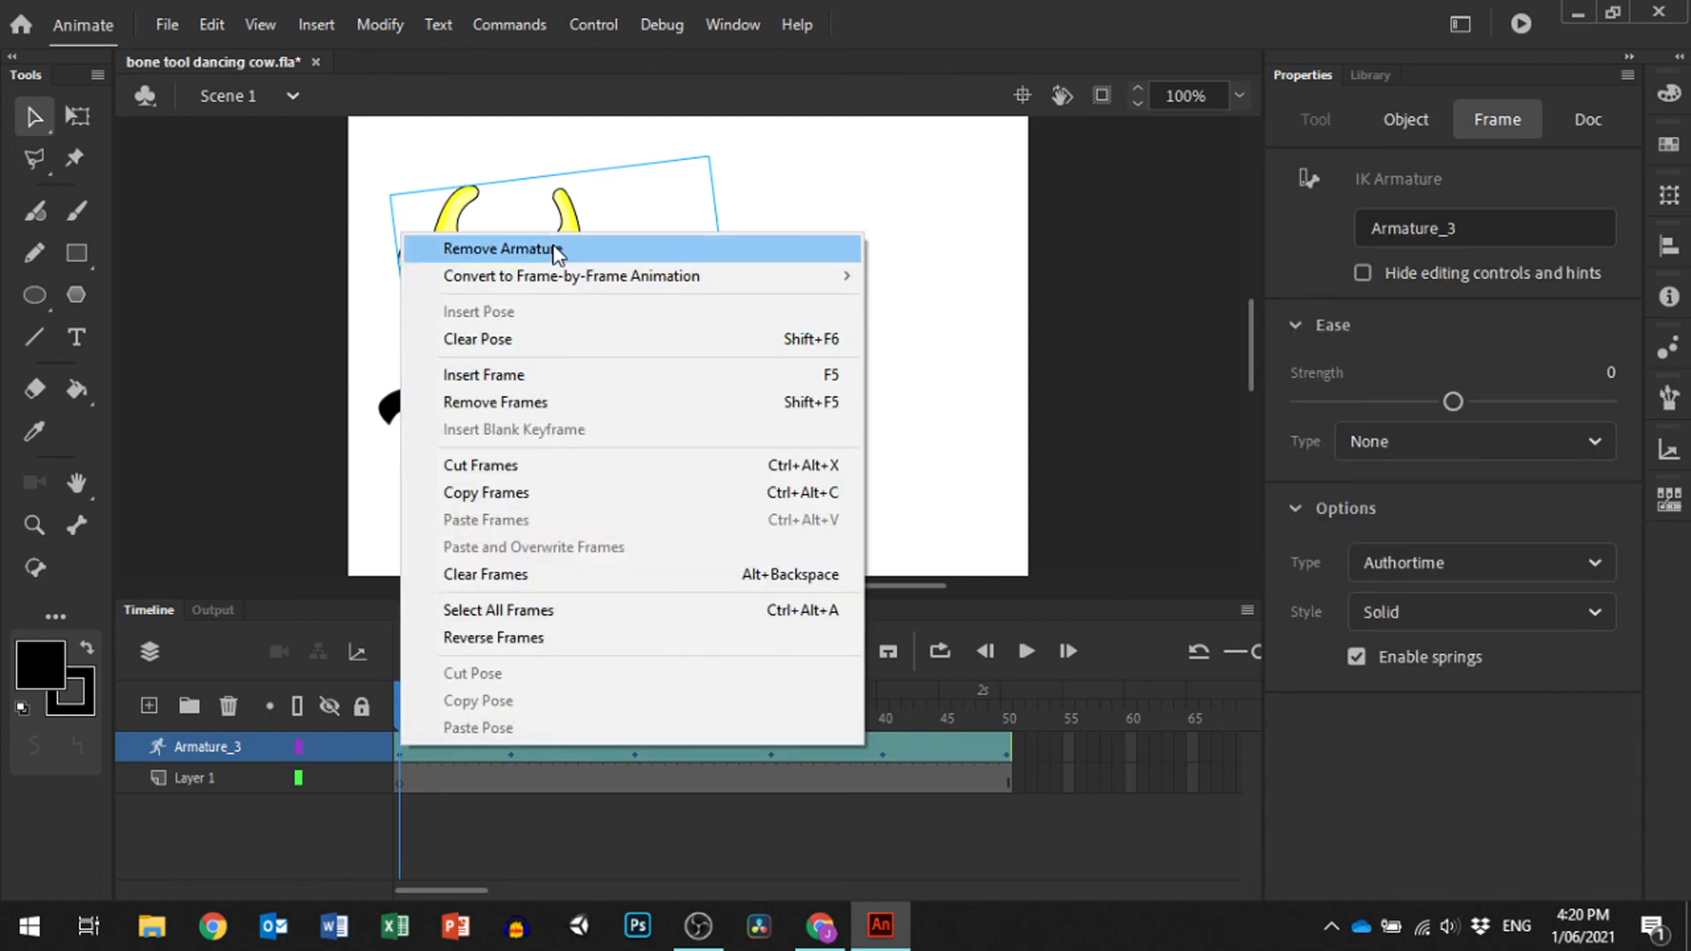
Move the whole cow to the right side of the stage at frame 50, and scrub back through the animation to frame 16.
left_click(1004, 743)
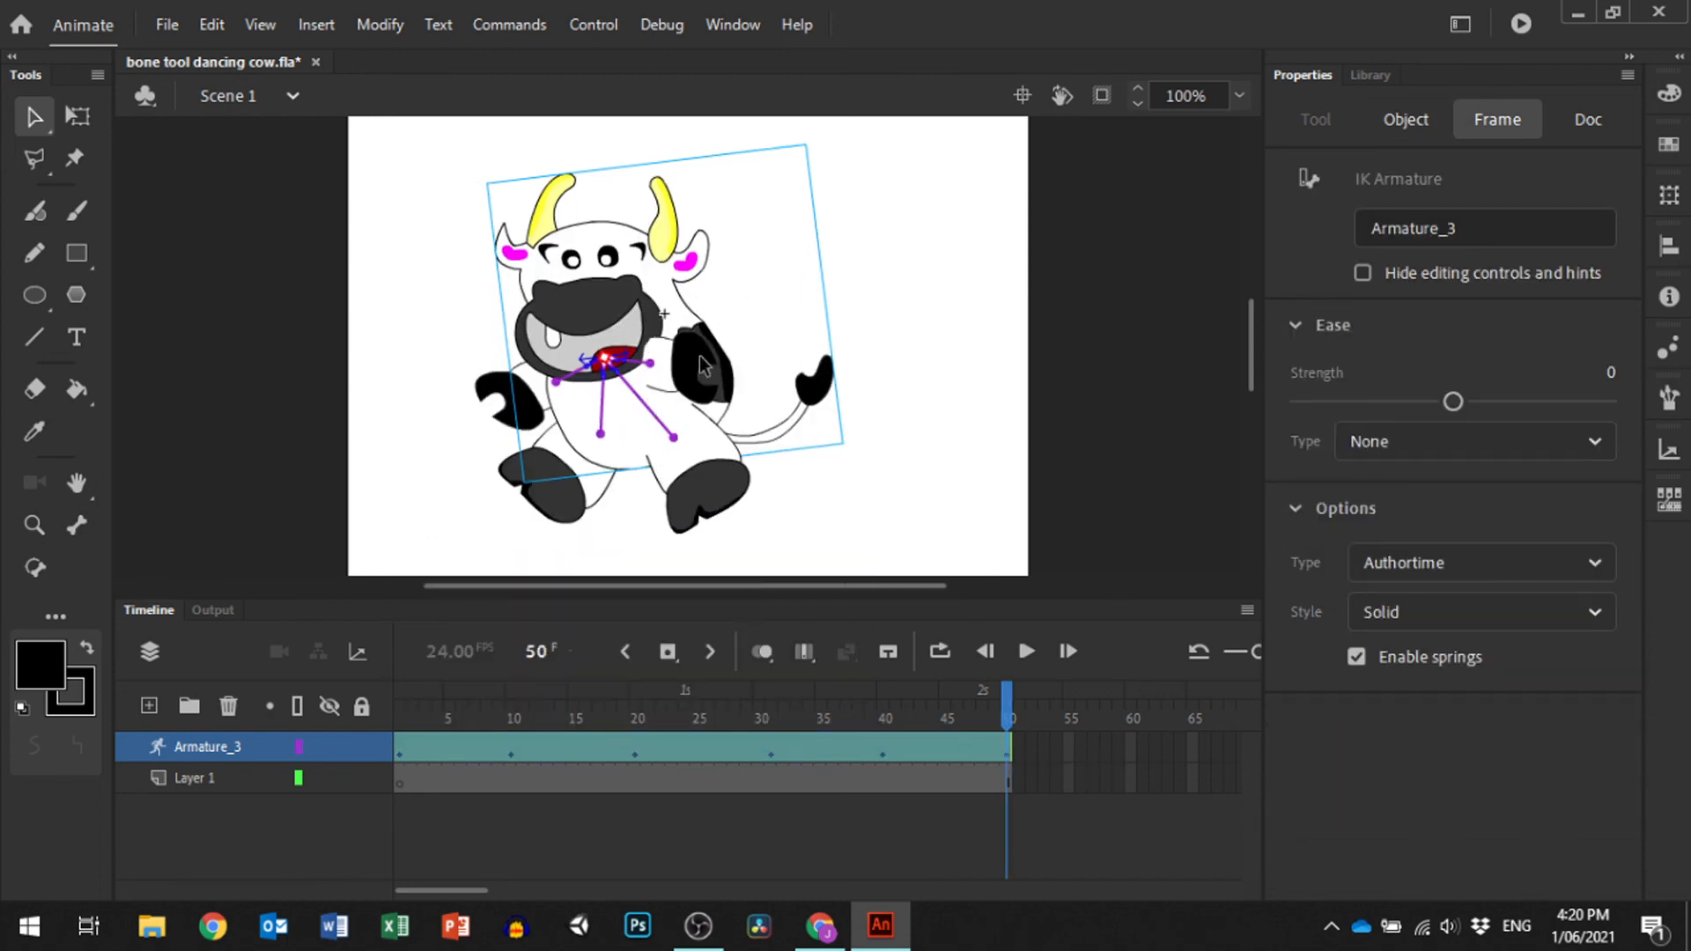
left_click_drag(880, 377, 975, 393)
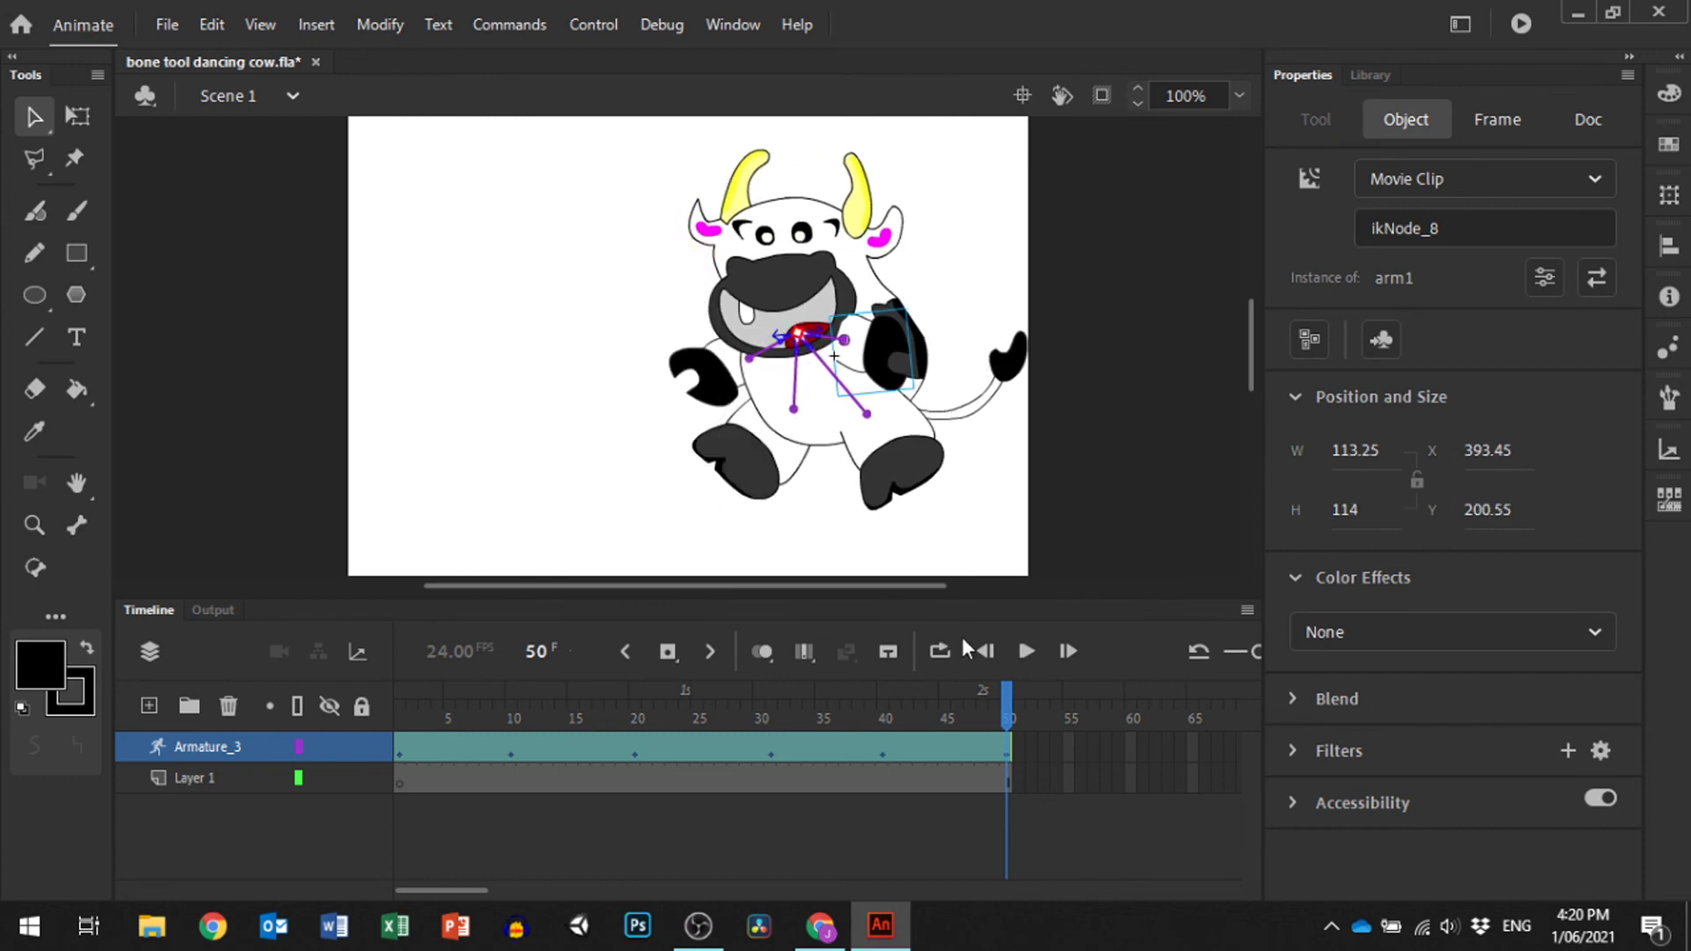
left_click_drag(1000, 701, 588, 718)
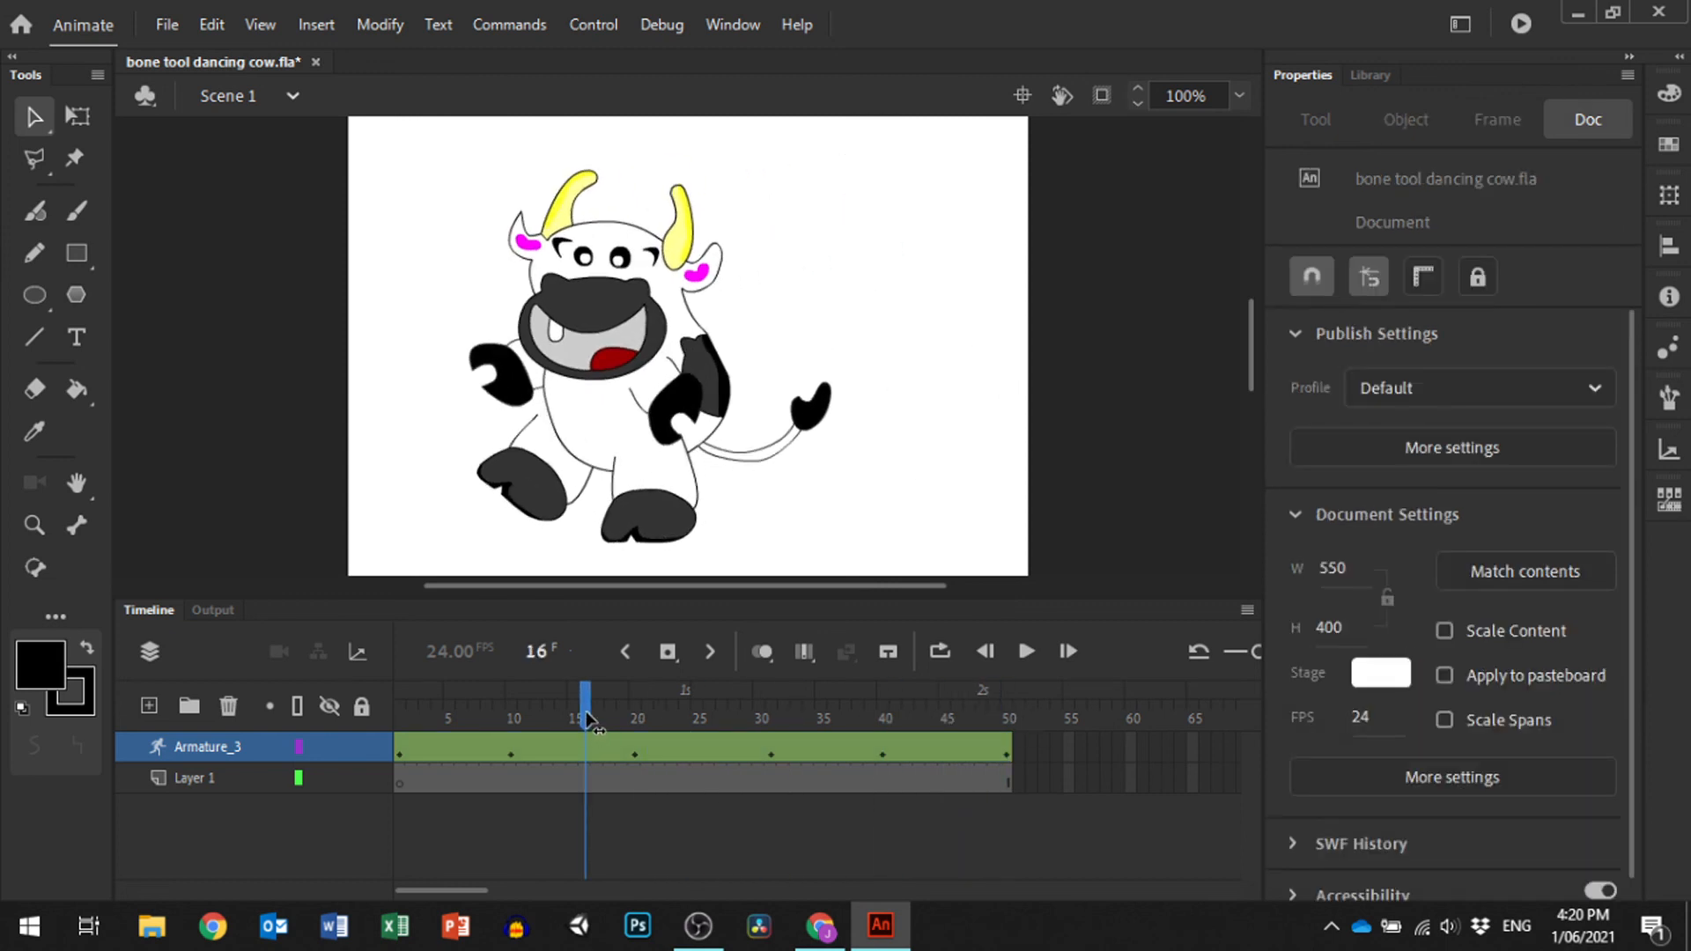